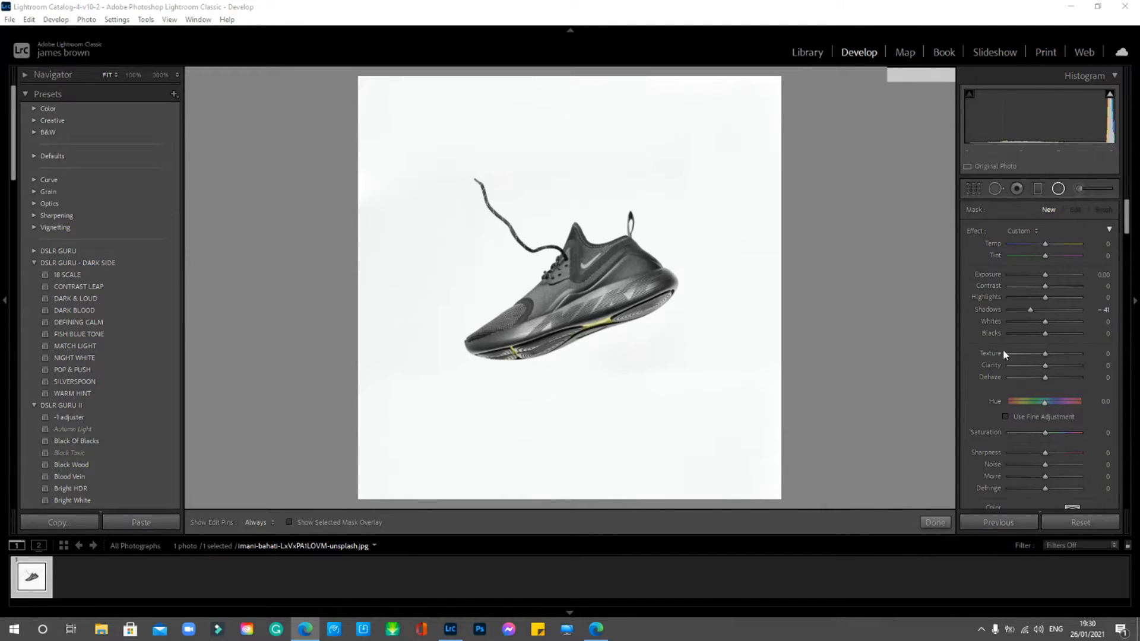
Step: Reset the radial filter's Shadows value to 0
scroll(1063, 236, "down", 5)
scroll(1060, 235, "up", 5)
double_click(1029, 311)
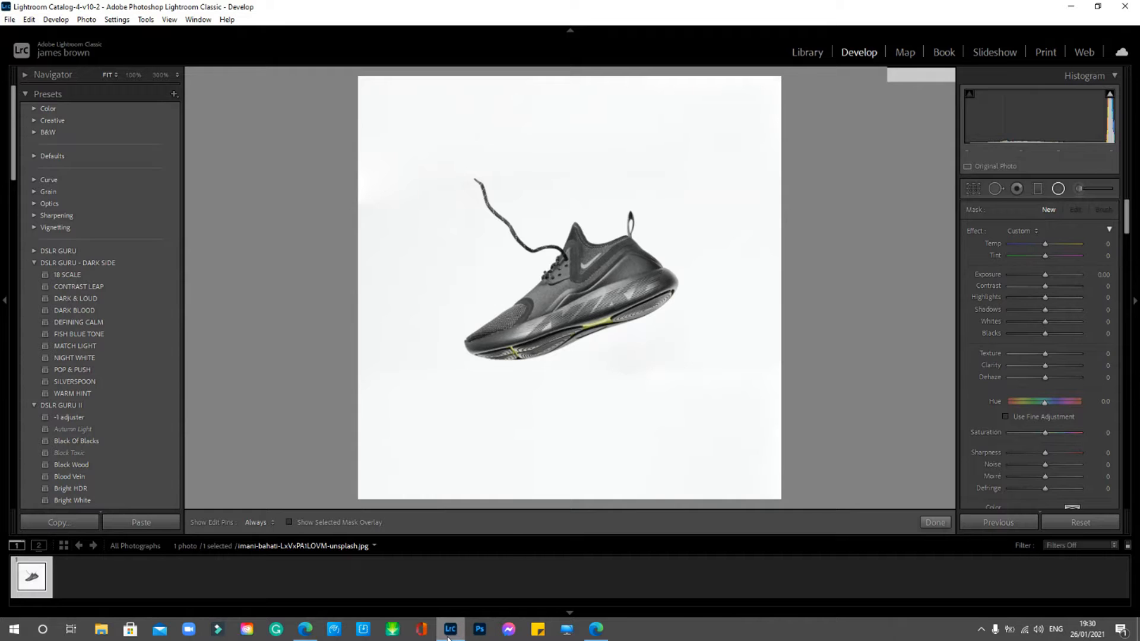
Step: Examine the shoe's sole, side and toe at 100% zoom
mouse_move(449, 637)
key("alt+equal")
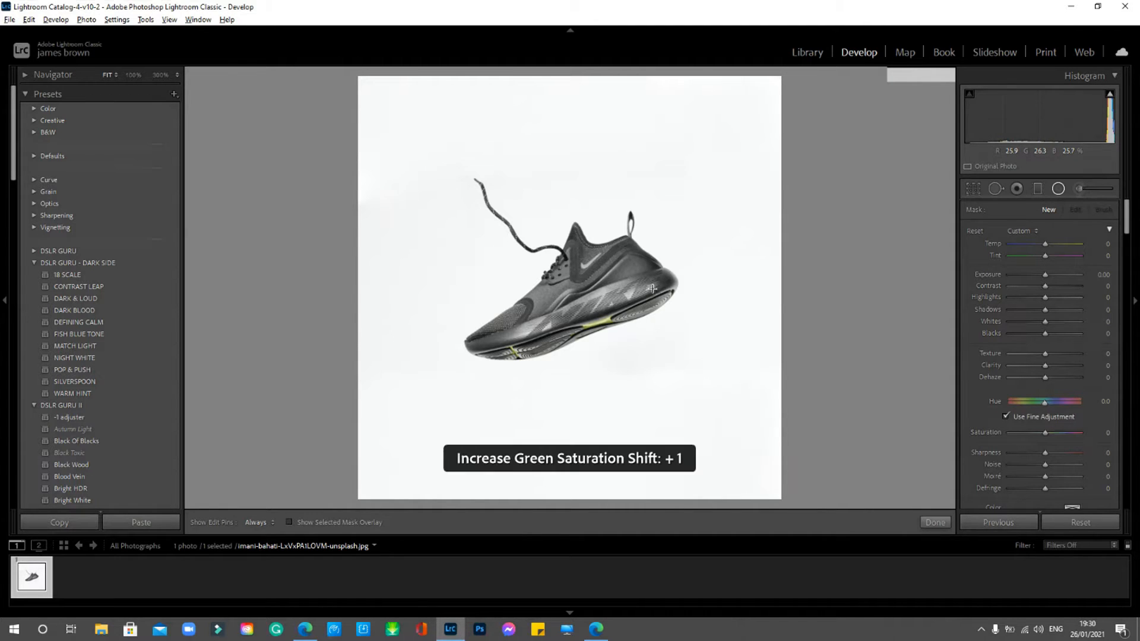
key("ctrl+equal")
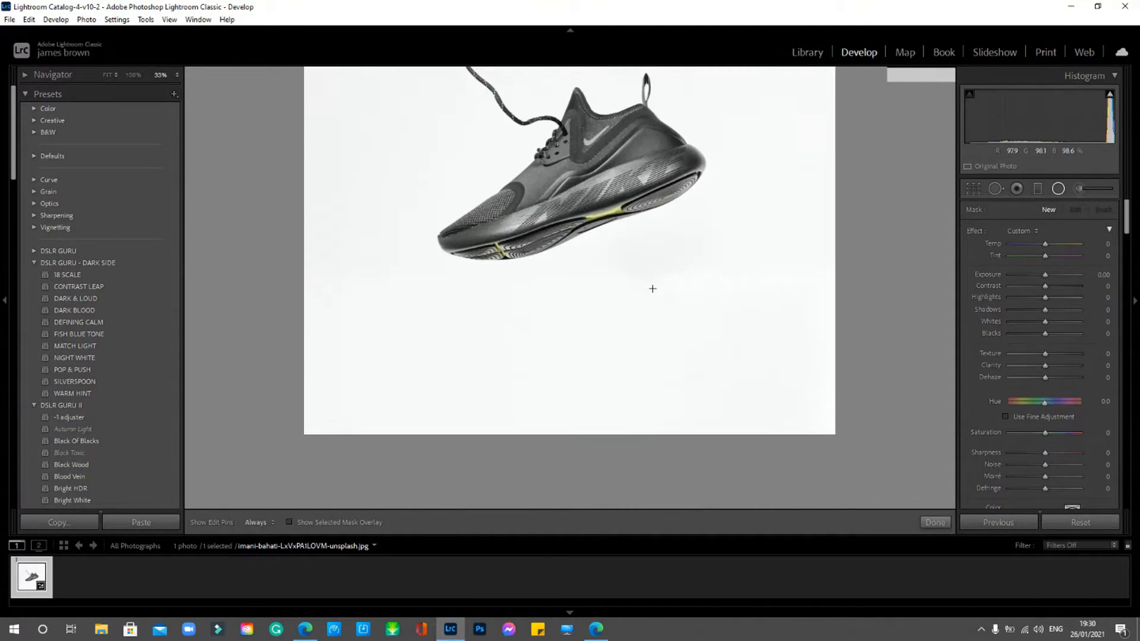
key("ctrl+equal")
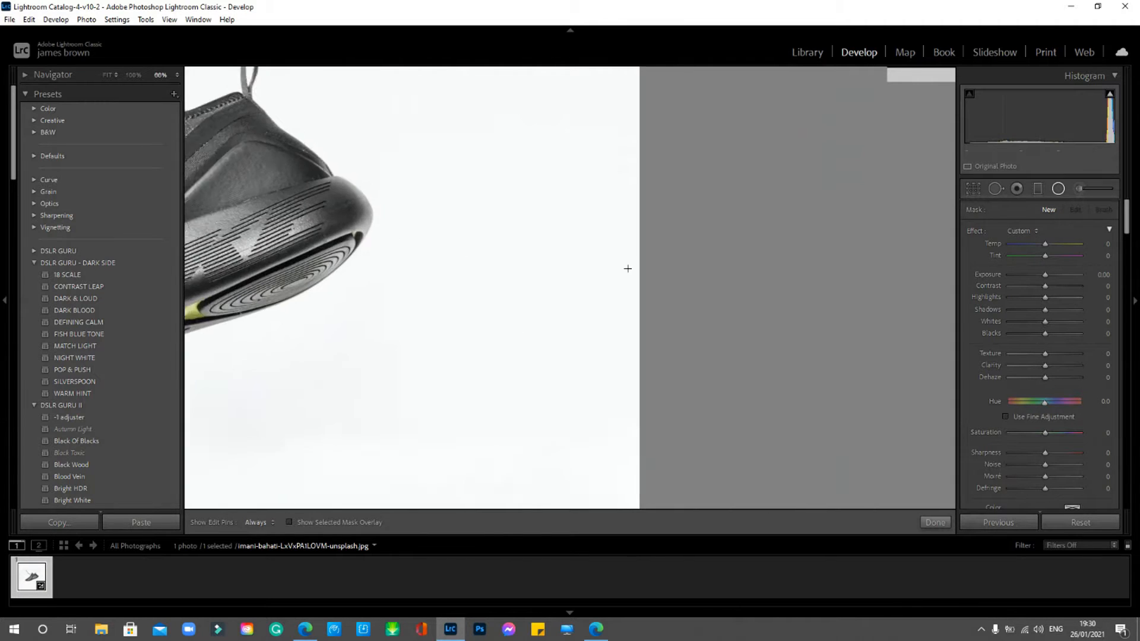
left_click_drag(420, 211, 797, 247)
key("ctrl+equal")
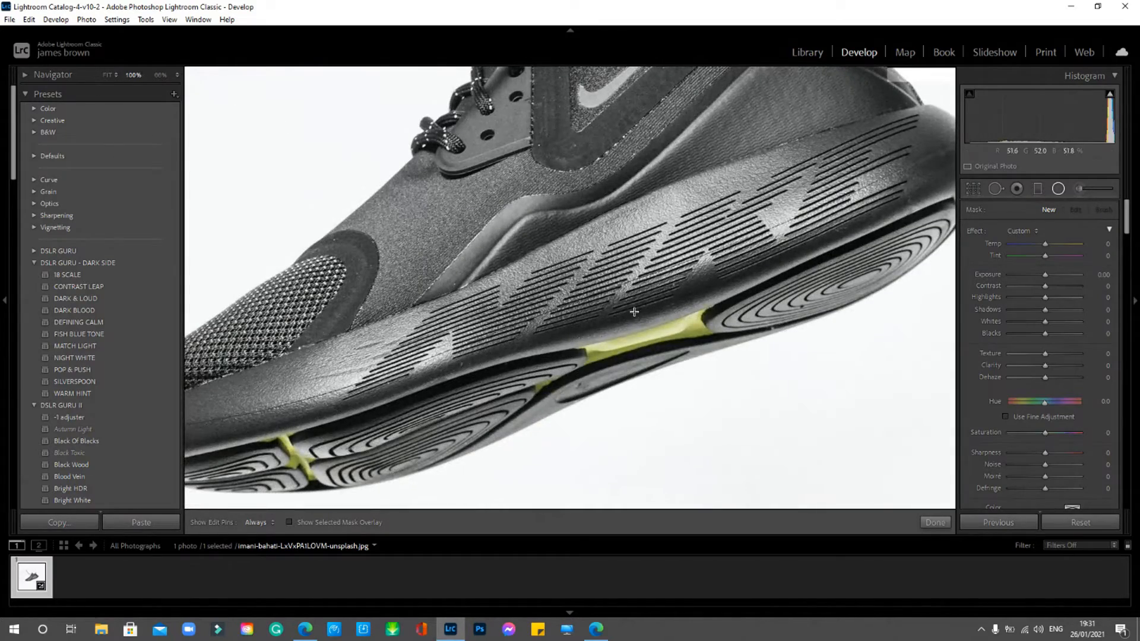
left_click_drag(634, 310, 496, 379)
left_click_drag(565, 242, 854, 105)
left_click_drag(613, 223, 645, 272)
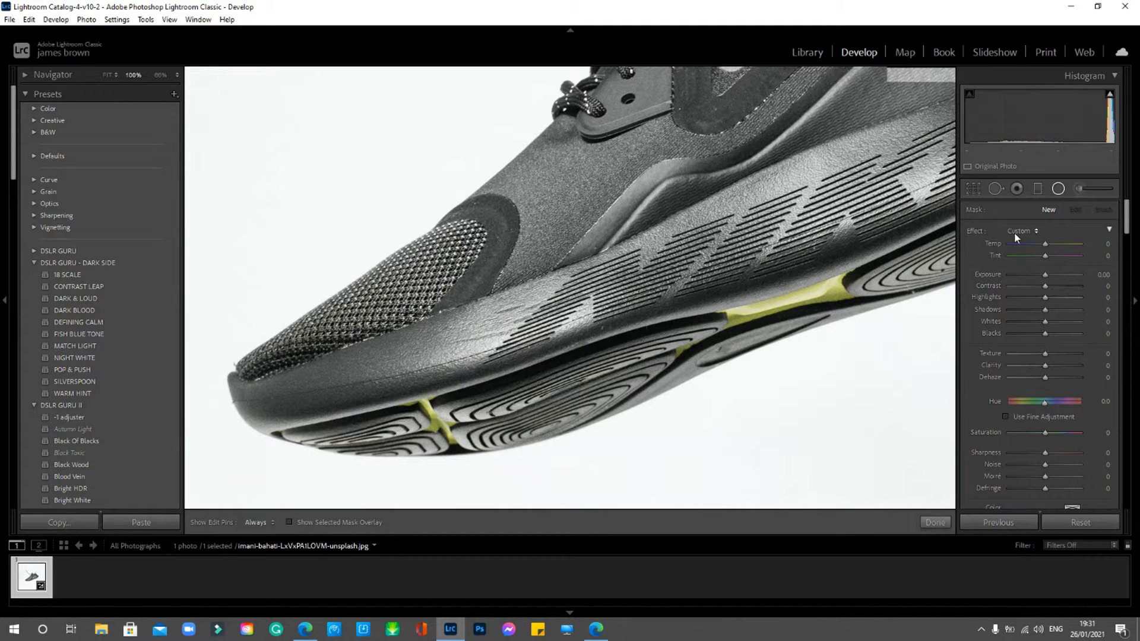
Step: Try the Texture effect preset, vary its Texture and Exposure amounts, and reset the adjustments to 0
left_click(1038, 232)
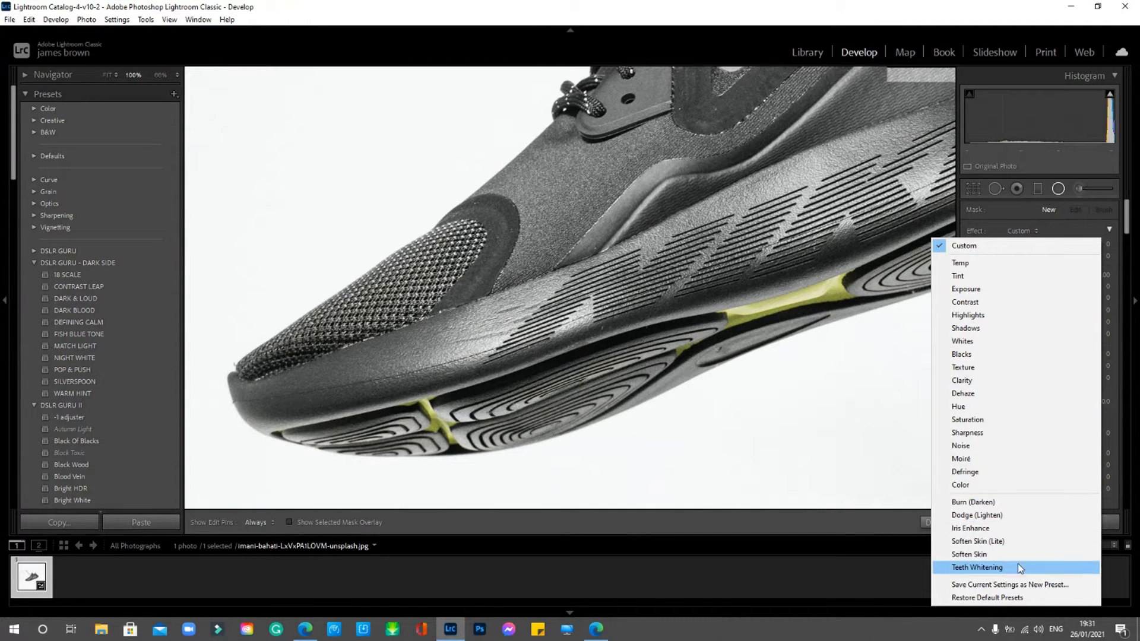
left_click(988, 368)
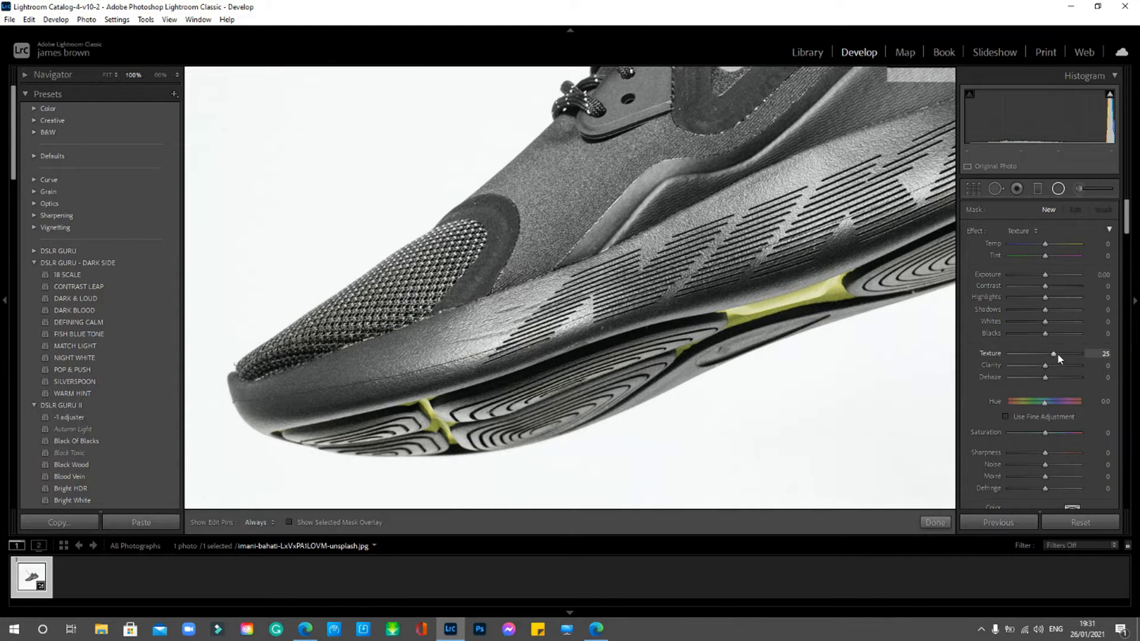
left_click_drag(1054, 353, 1033, 356)
left_click_drag(1045, 275, 1042, 283)
double_click(1053, 286)
double_click(1043, 277)
Step: Try the Contrast effect preset and reset its contrast amount to 0
scroll(1046, 368, "down", 3)
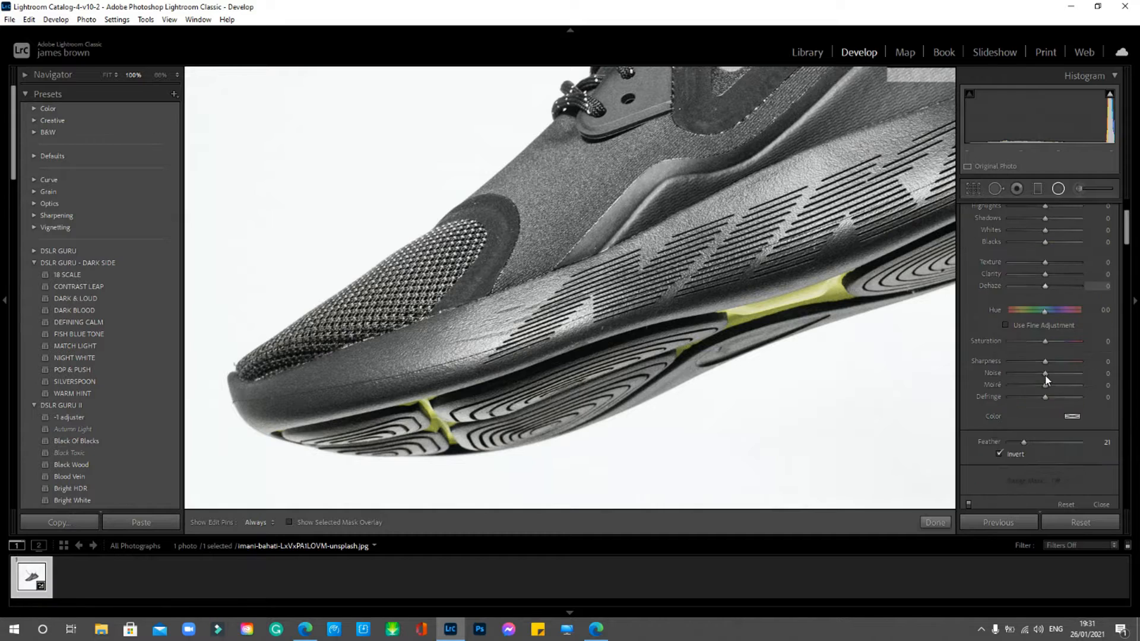
scroll(1048, 377, "up", 3)
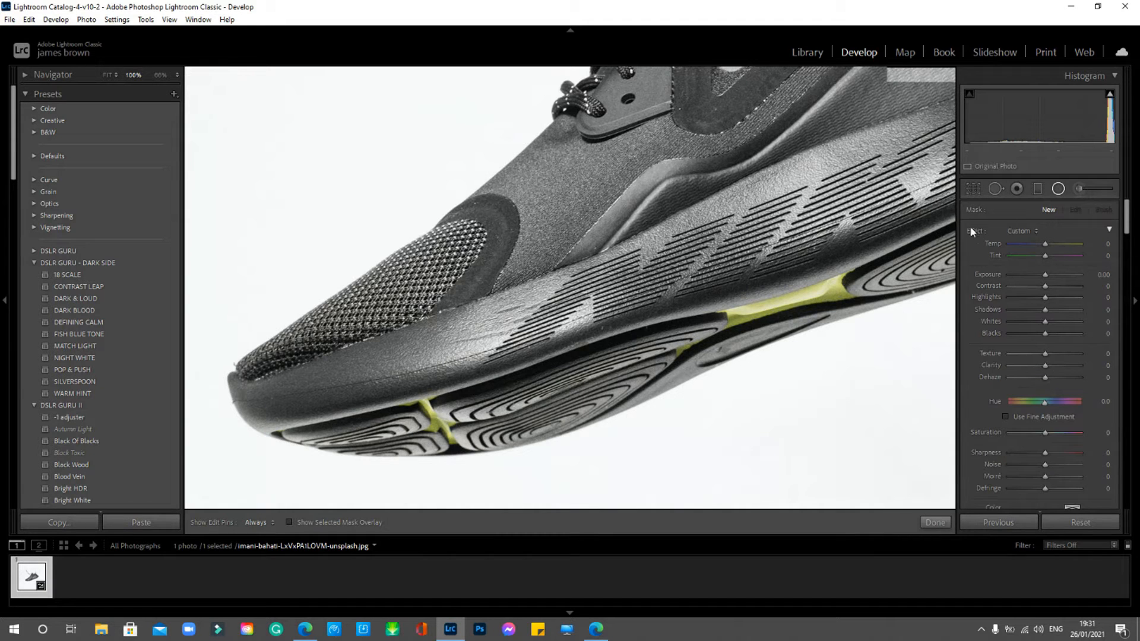
left_click(1036, 231)
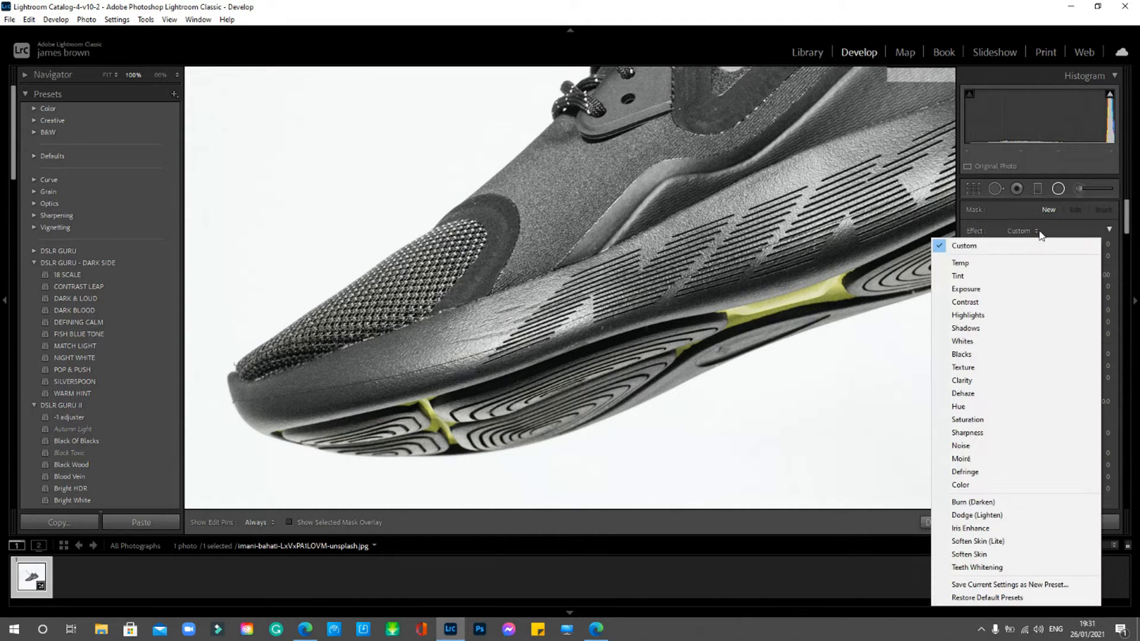
left_click(1025, 301)
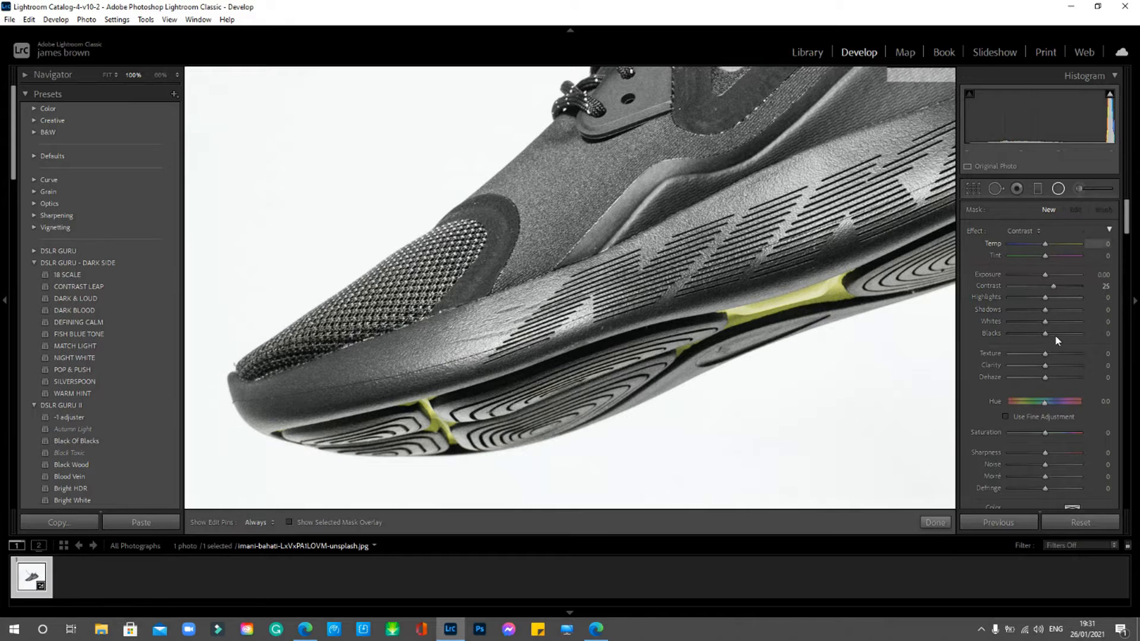
double_click(1050, 284)
Step: Draw a flat radial filter ellipse over the mesh at the shoe's toe and show its mask overlay
left_click(1058, 190)
left_click(1057, 190)
left_click_drag(393, 315, 504, 247)
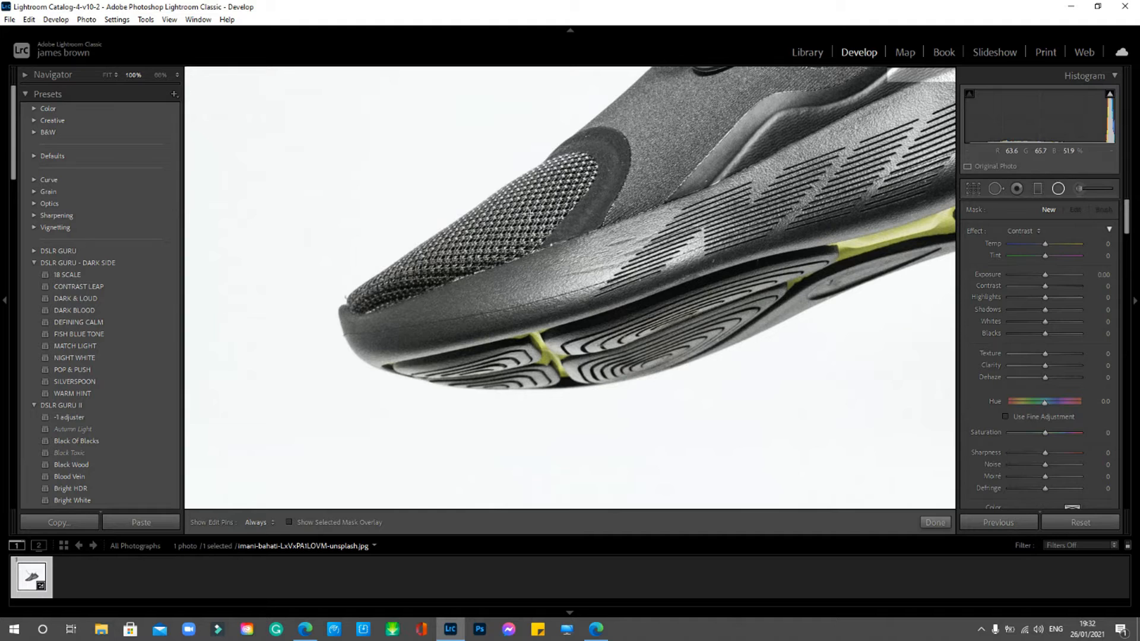
left_click_drag(391, 274, 485, 296)
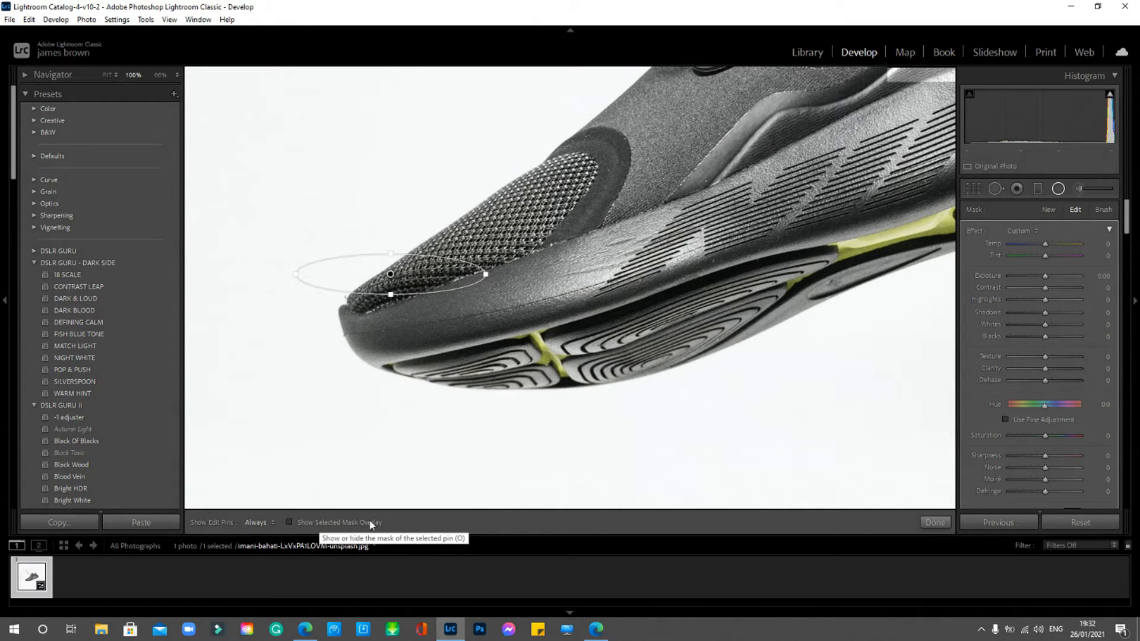
left_click(289, 522)
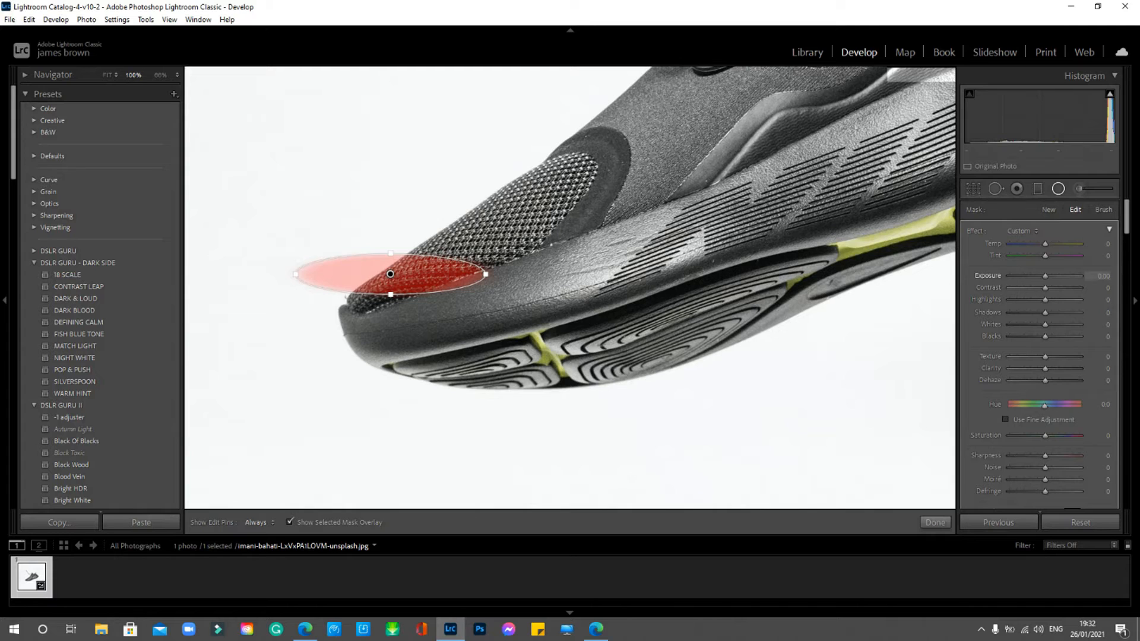
Step: Toggle the radial mask's Invert option off and back on, and set its Feather to 0
left_click_drag(1127, 209, 1132, 229)
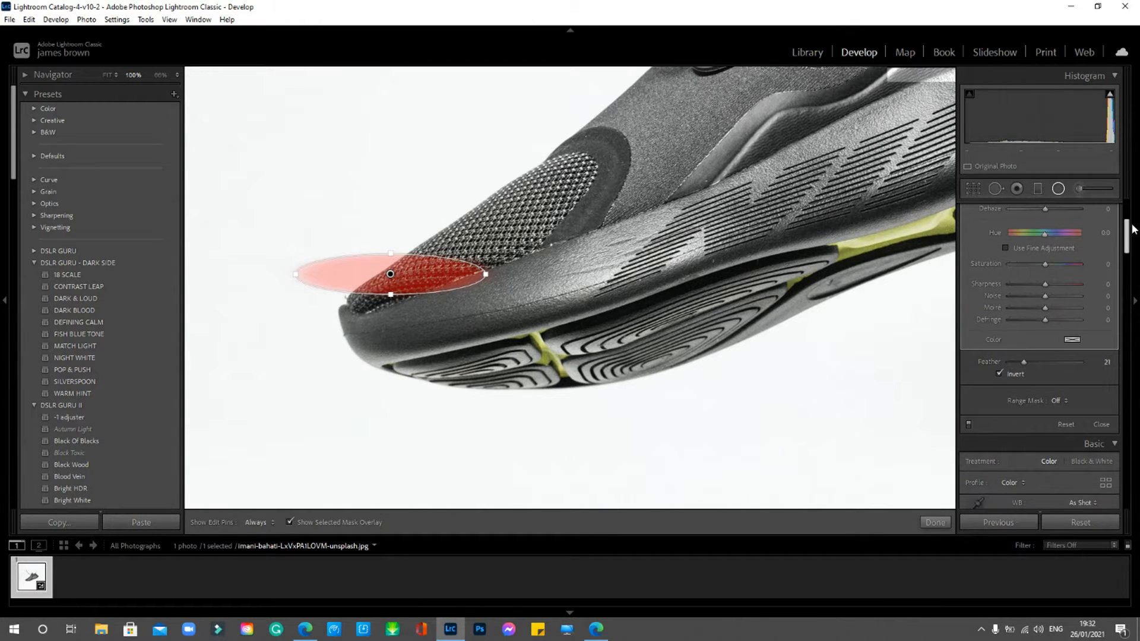
left_click(999, 374)
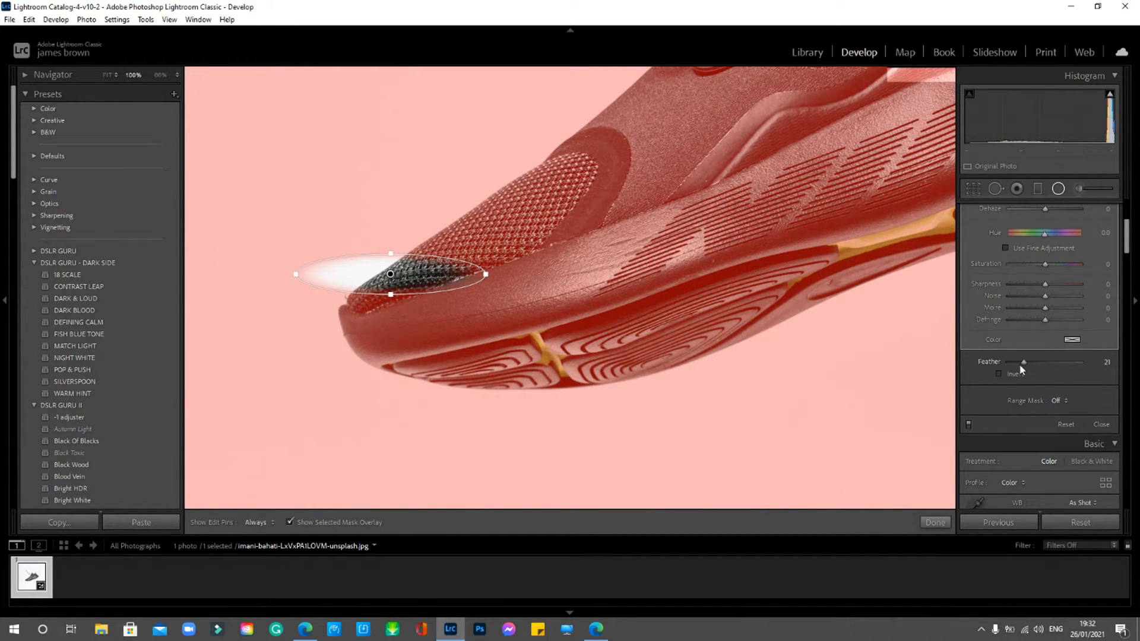
left_click(999, 373)
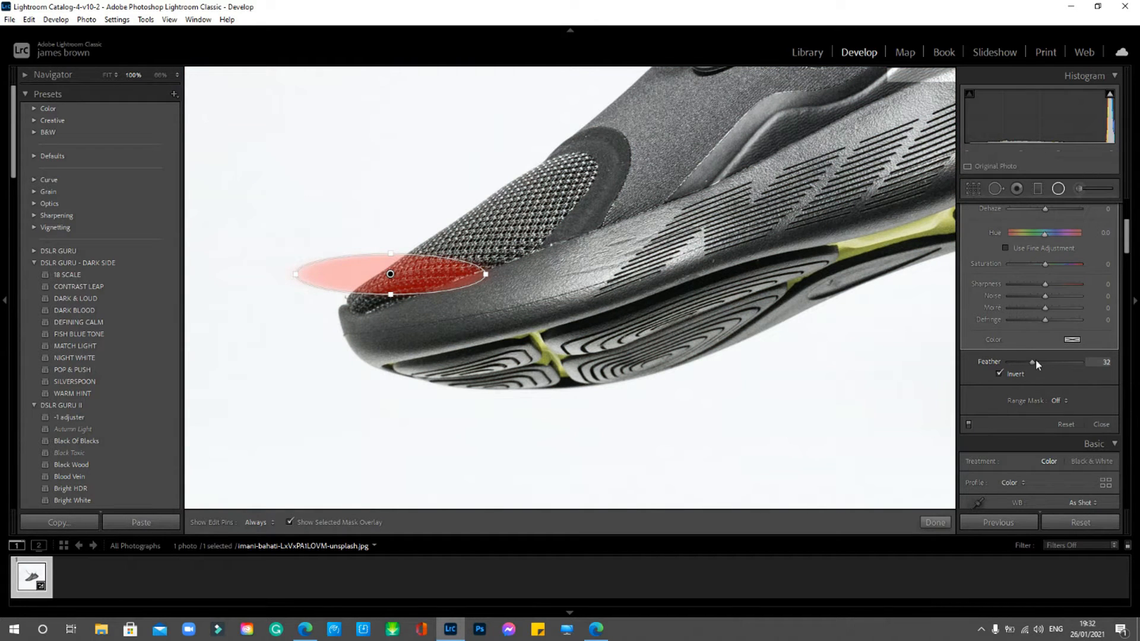
left_click_drag(1060, 362, 1079, 360)
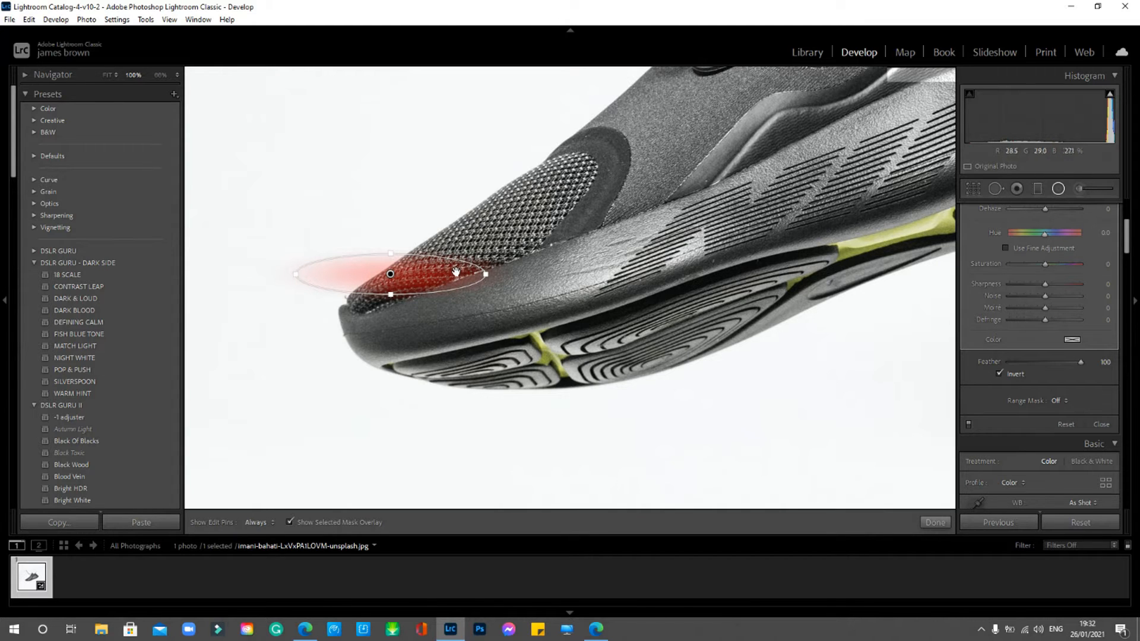
left_click_drag(1078, 362, 989, 355)
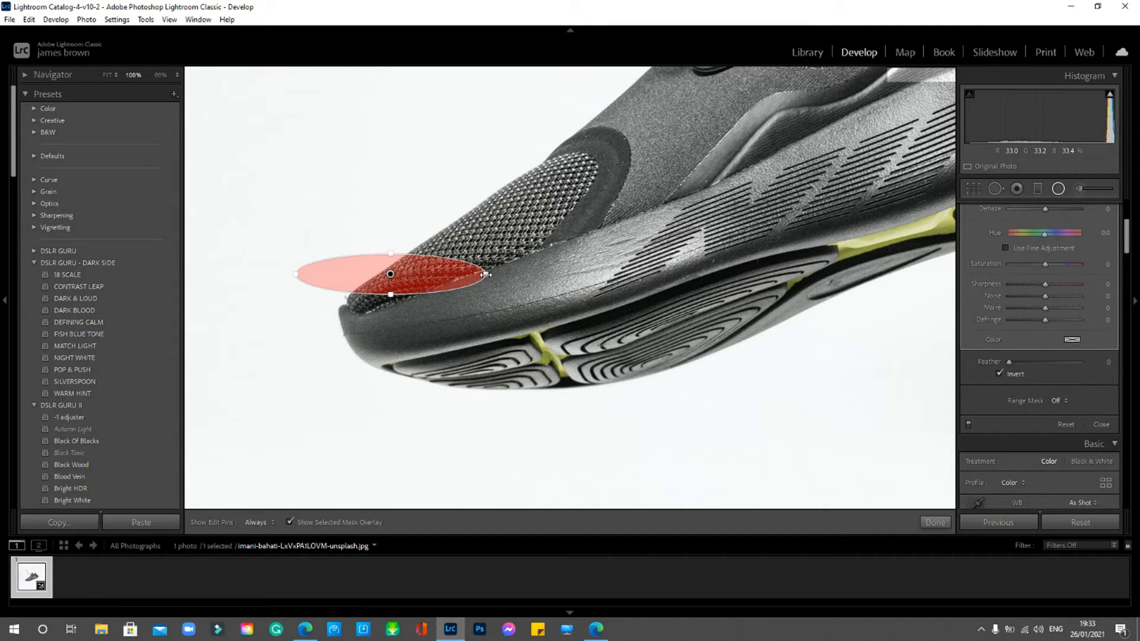
Step: Tilt the radial mask along the slope of the toe mesh and shrink it to a short, narrow ellipse
left_click_drag(486, 275, 480, 274)
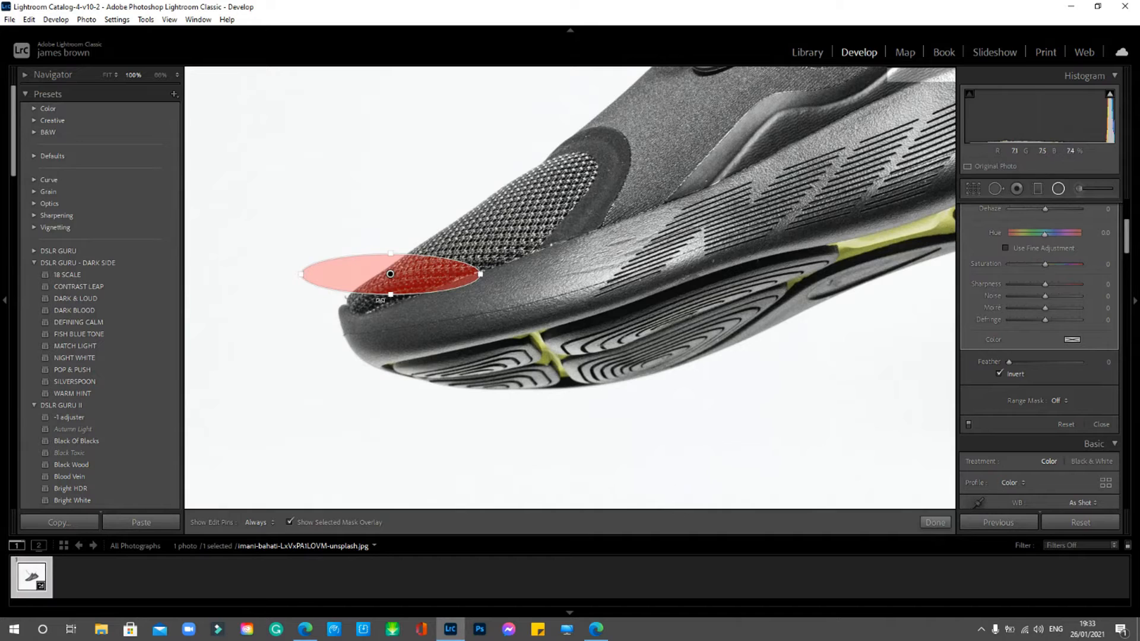
left_click_drag(292, 271, 307, 301)
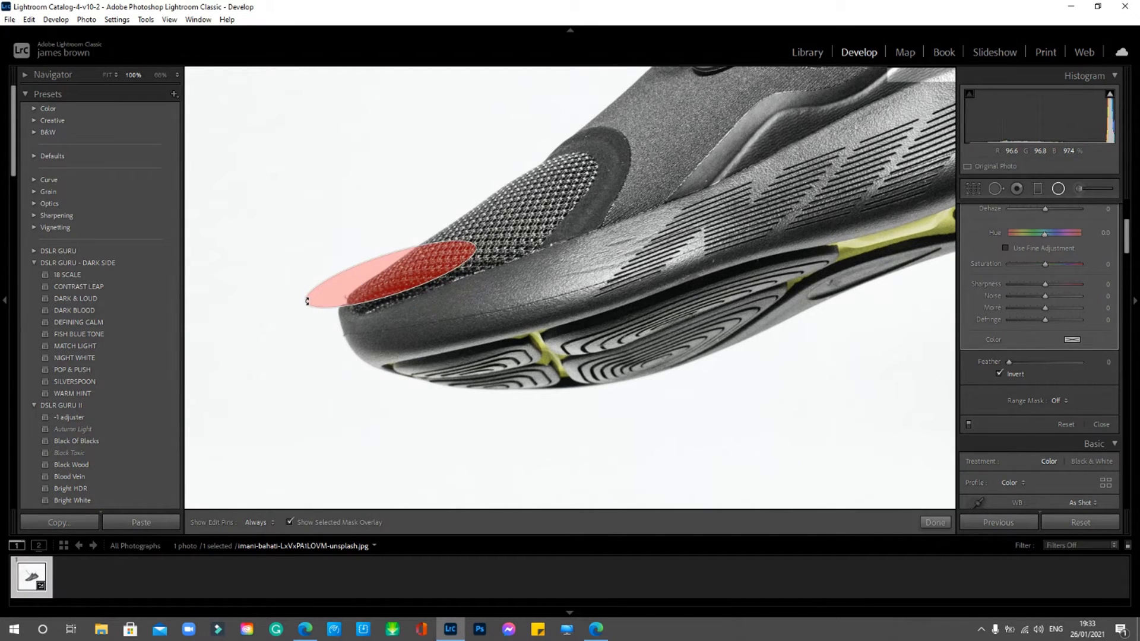
left_click_drag(476, 244, 499, 236)
mouse_move(381, 242)
left_mouse_down()
mouse_move(361, 204)
mouse_move(372, 257)
left_mouse_up()
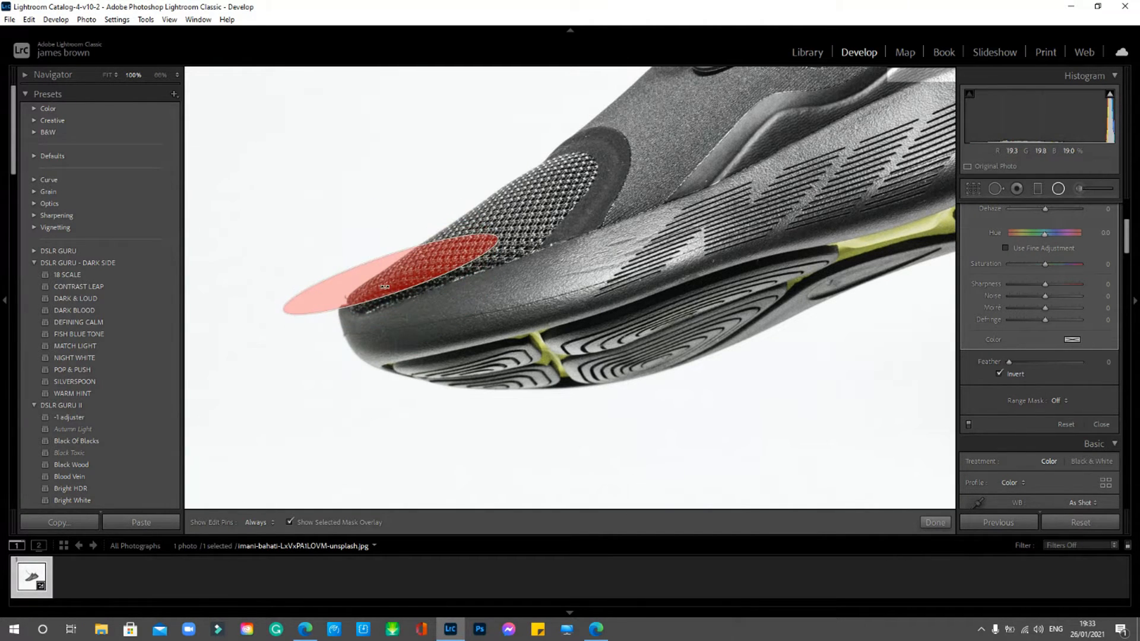
left_click_drag(396, 300, 394, 284)
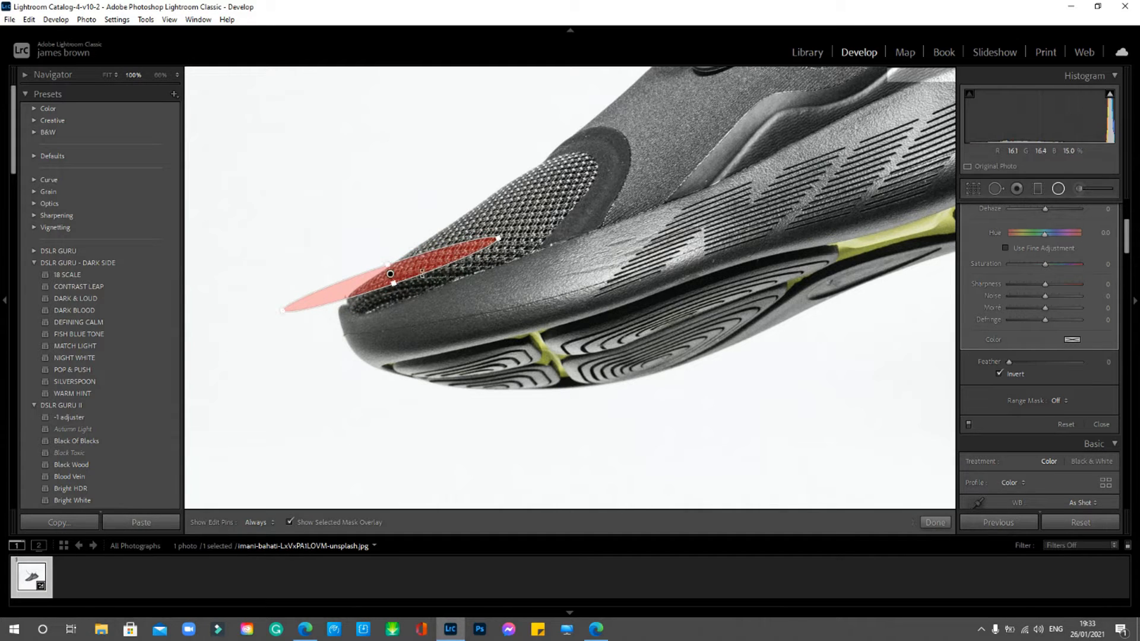
left_click_drag(498, 238, 453, 249)
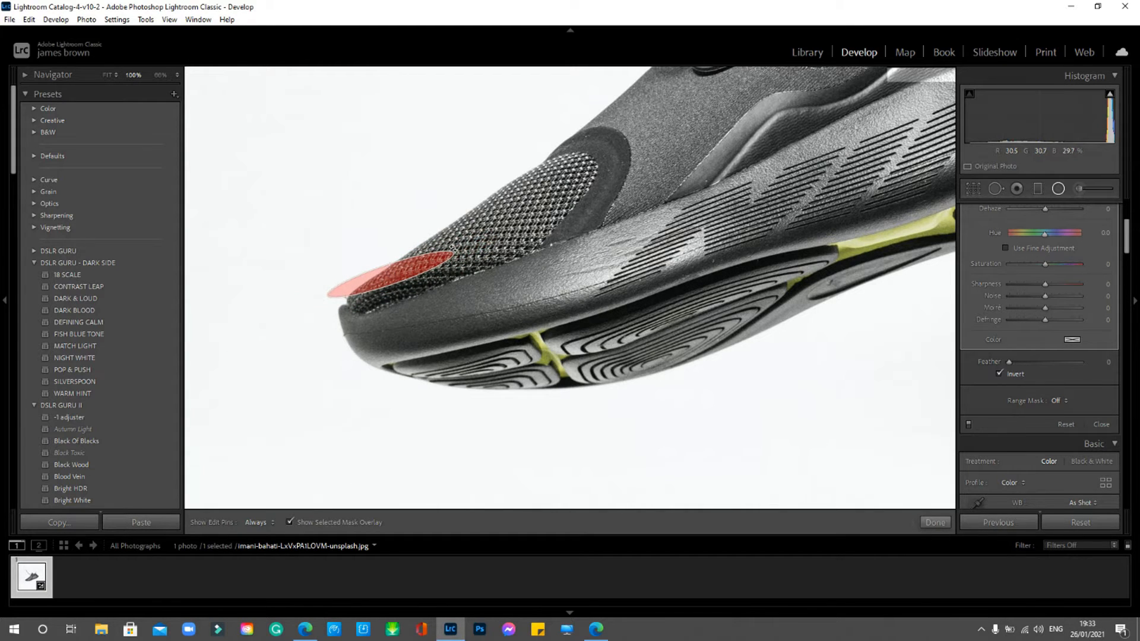
Step: Move the ellipse onto the toe mesh just above the rim and refine its angle to fit inside the shoe
left_click_drag(389, 274, 469, 266)
left_click_drag(518, 234, 414, 283)
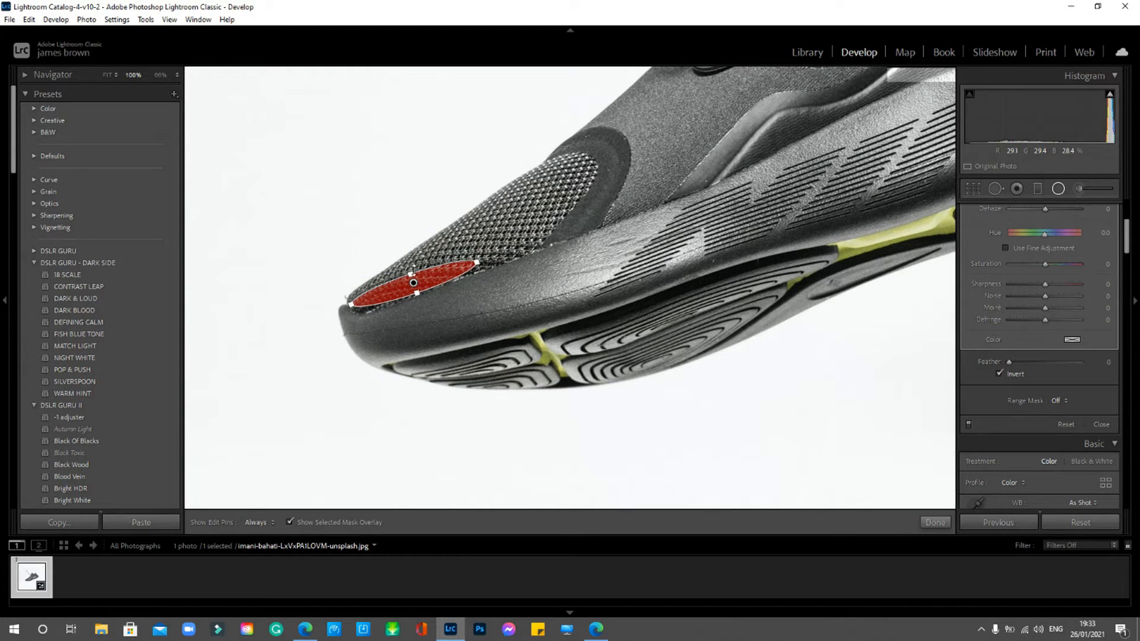
left_click_drag(414, 274, 412, 292)
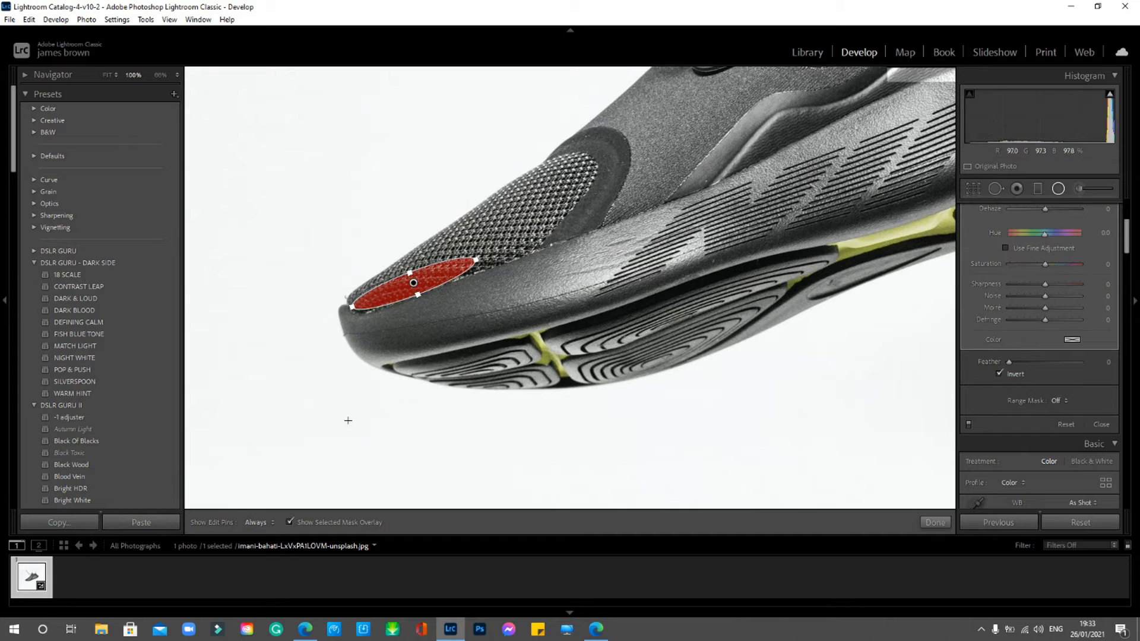
Step: Hide the mask overlay, set the toe ellipse's Exposure to -0.50, and finish the radial filter edit
left_click(290, 524)
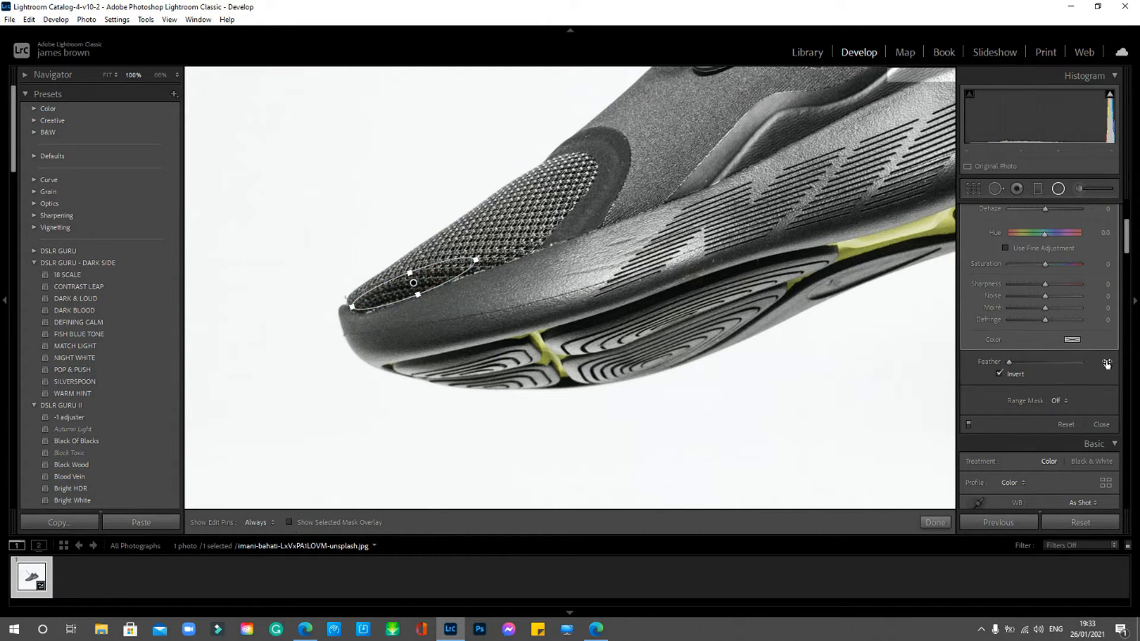
scroll(1108, 300, "up", 5)
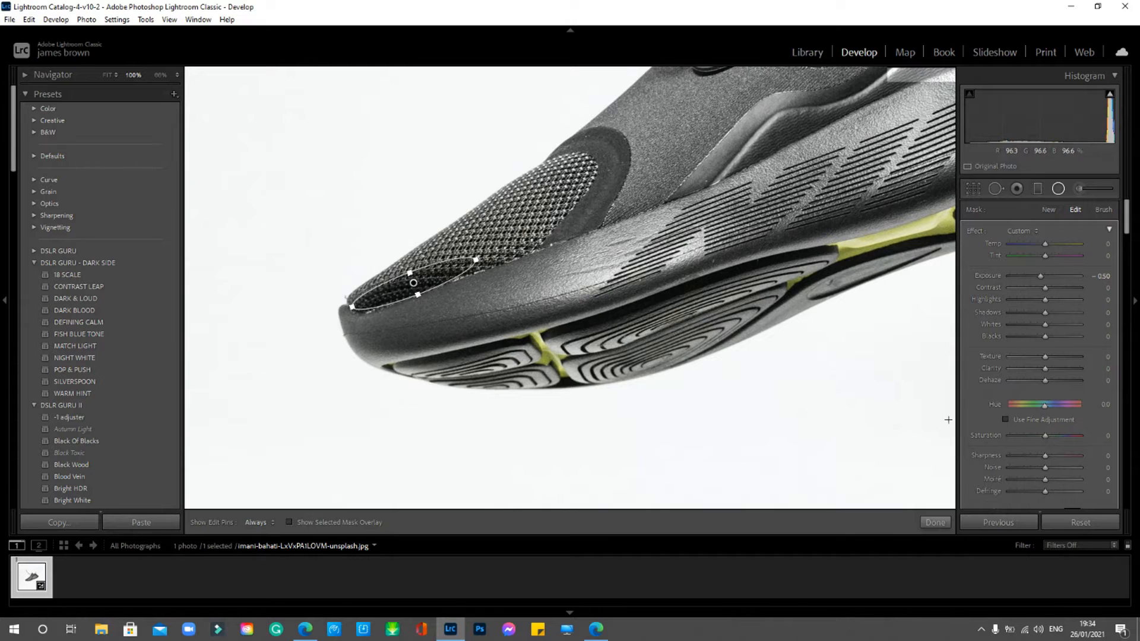
left_click(937, 523)
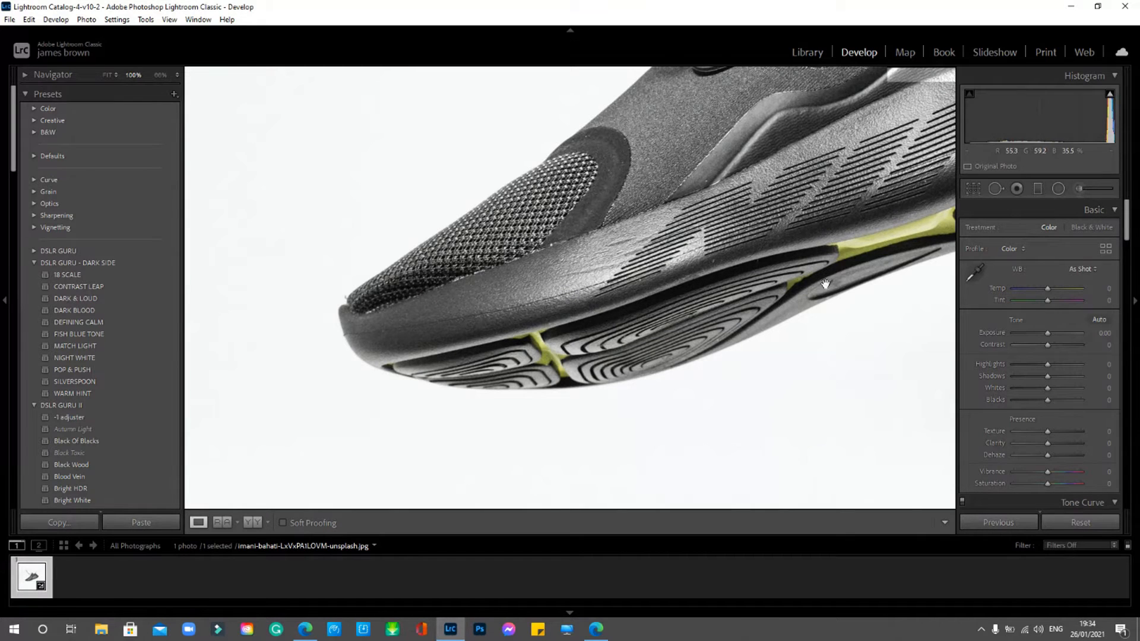
Step: Reselect the existing radial filter on the toe and set its Exposure to -0.64
left_click(1059, 189)
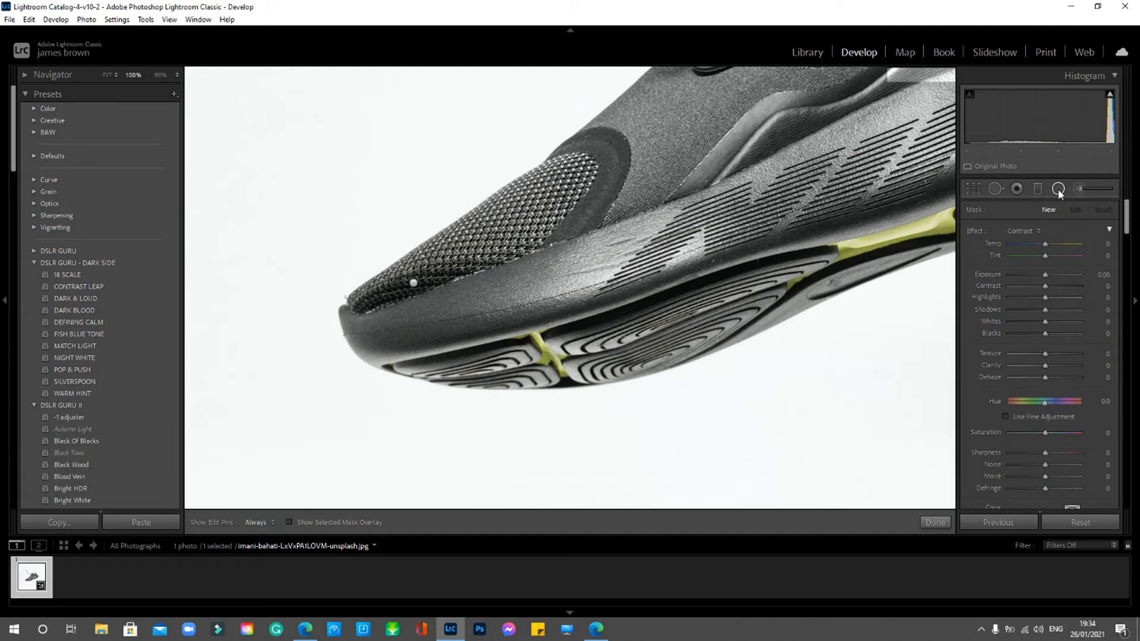
left_click(413, 283)
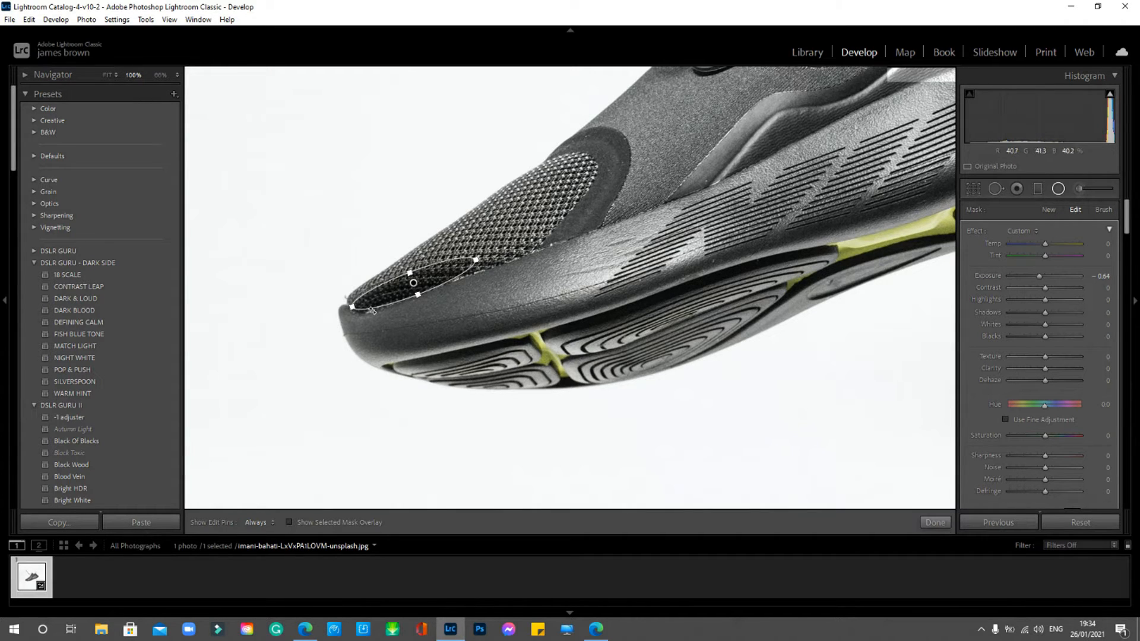
Step: Add a new radial filter as a small, nearly circular ellipse on the shoe's heel
left_click(1052, 211)
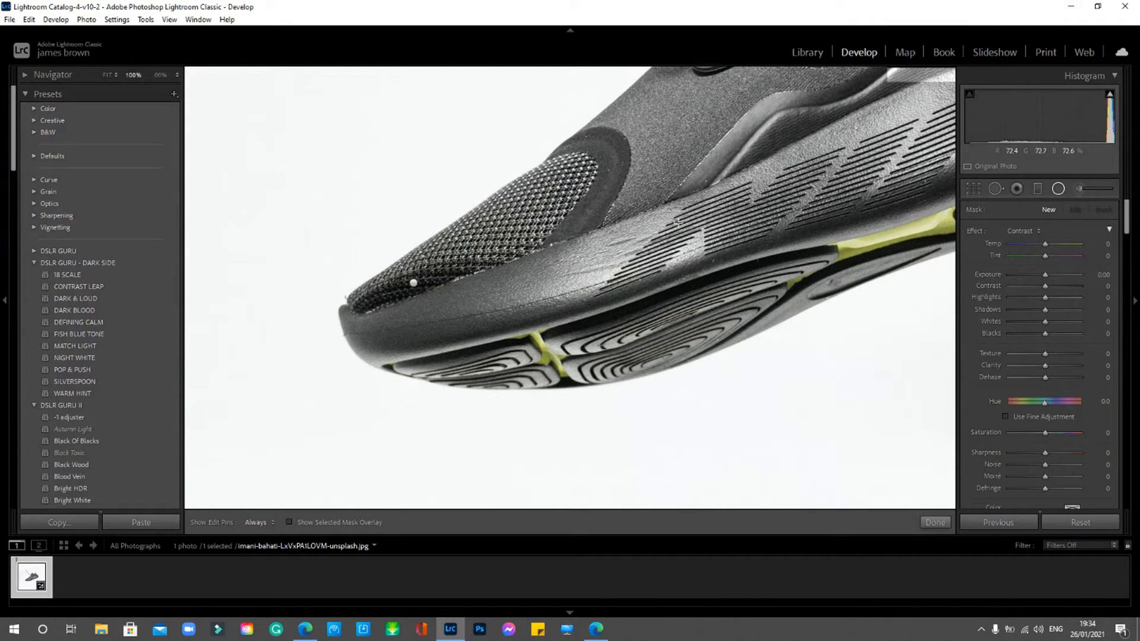
left_click_drag(804, 189, 636, 262)
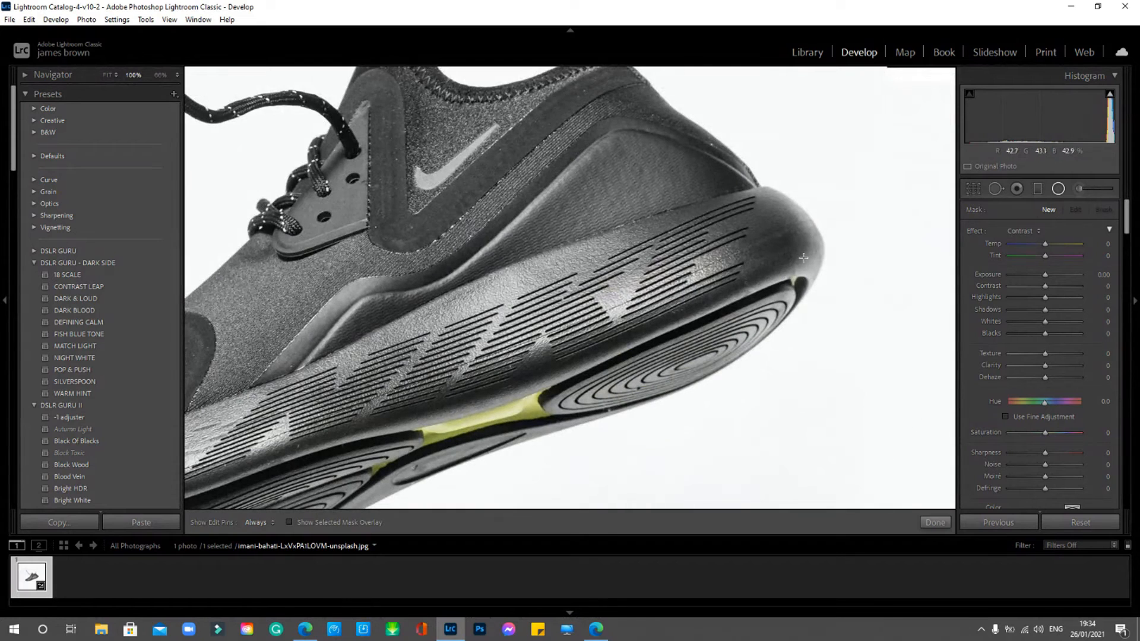
left_click_drag(761, 232, 799, 266)
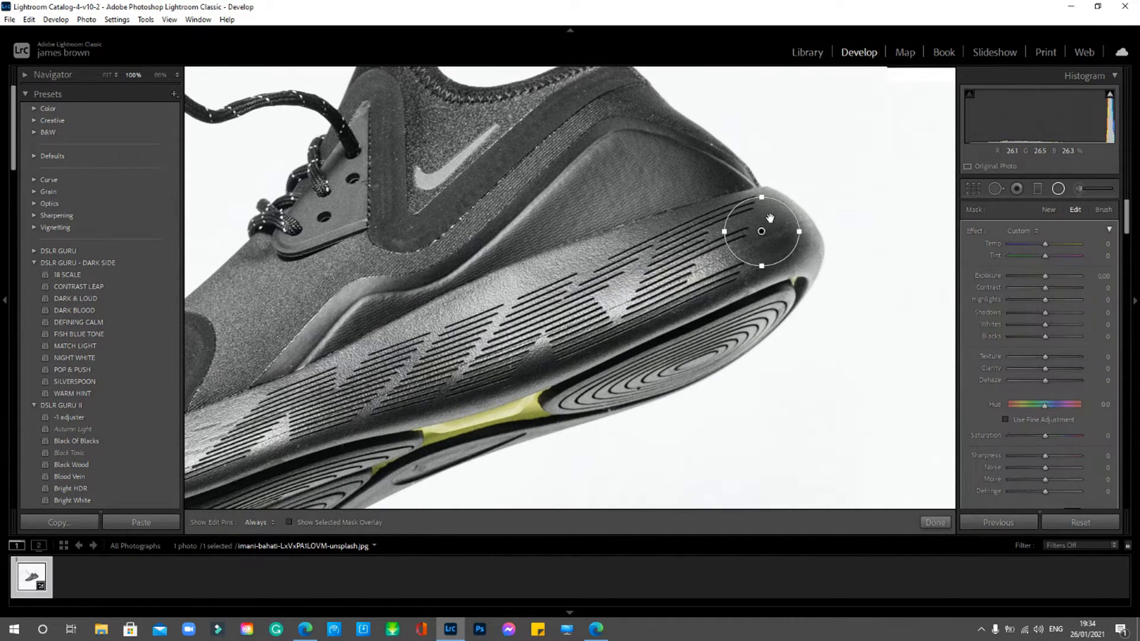
Step: Fit the new radial ellipse to the rounded heel, flattening and tilting it slightly, and set its Exposure to -0.37
left_click_drag(770, 219, 788, 232)
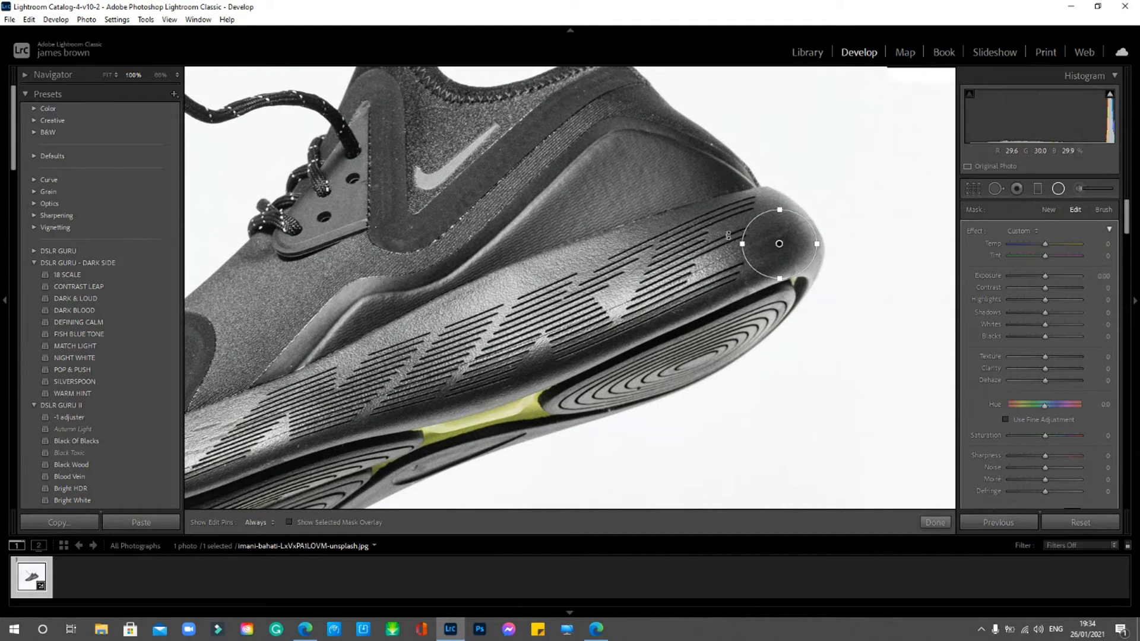
left_click(289, 523)
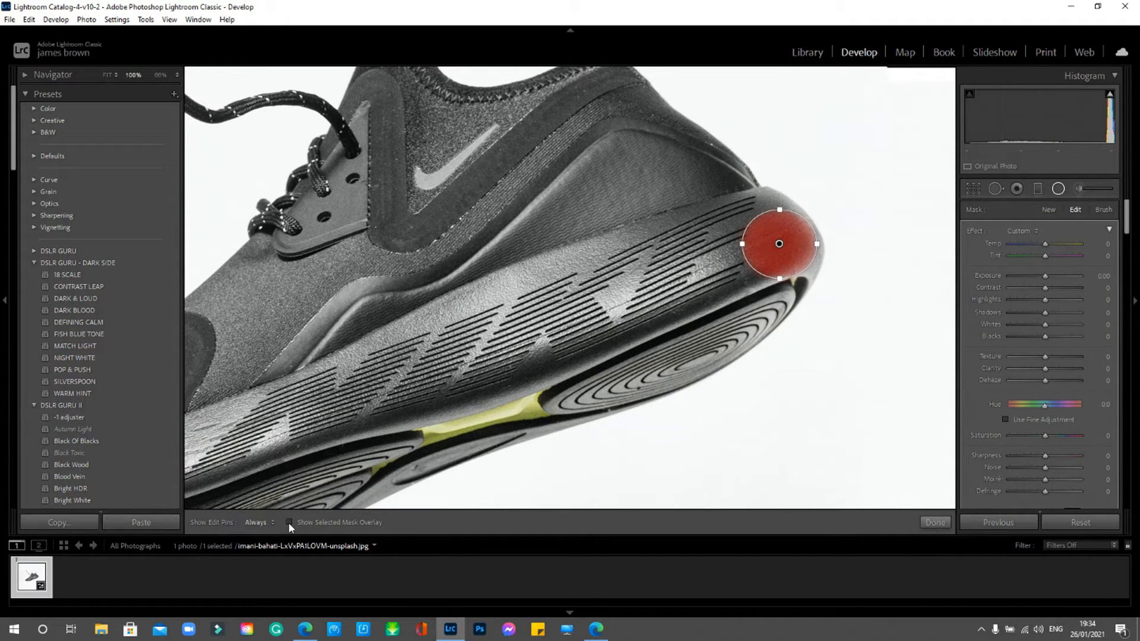
left_click(289, 523)
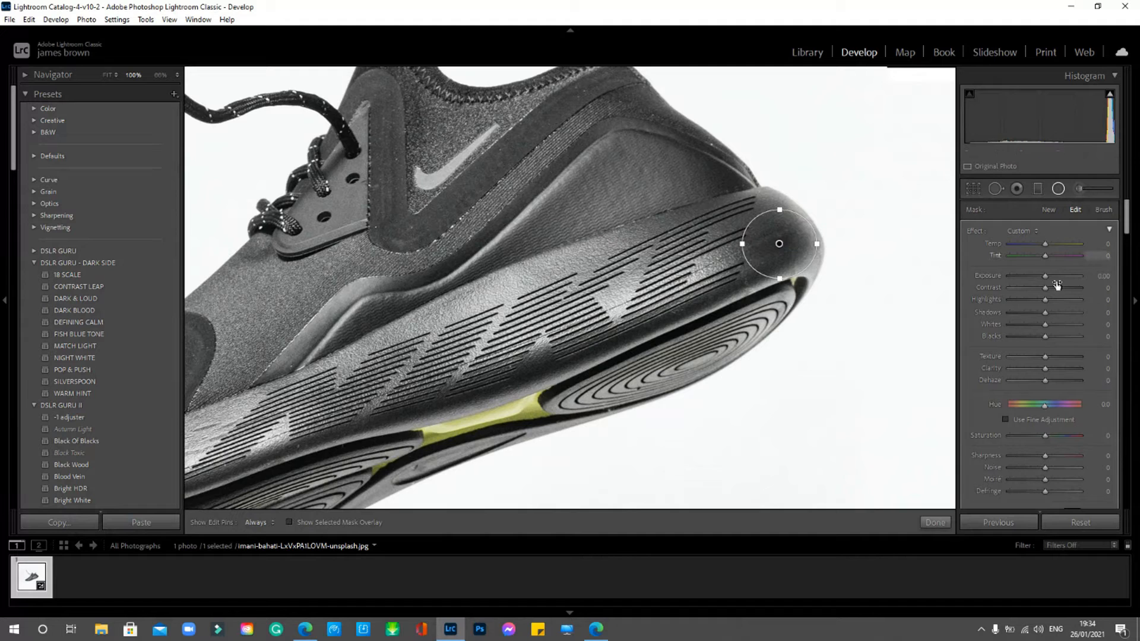
left_click_drag(1044, 276, 1041, 276)
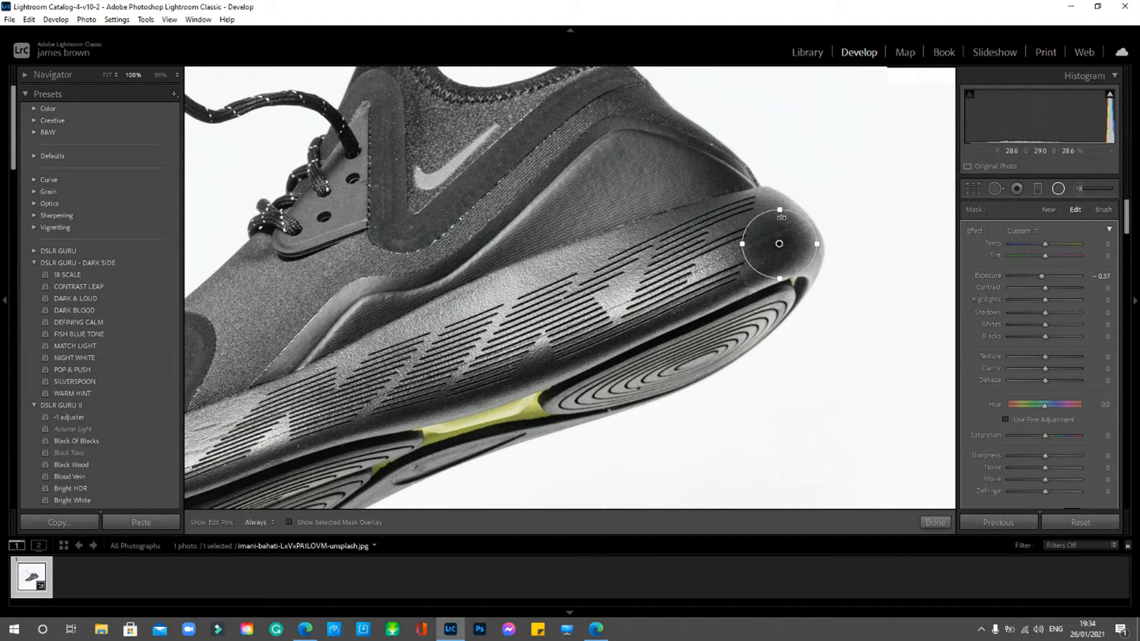
left_click_drag(780, 210, 779, 217)
Step: Add a new radial filter as a narrow tilted ellipse fitted over the yellow strip under the midsole
left_click(1048, 210)
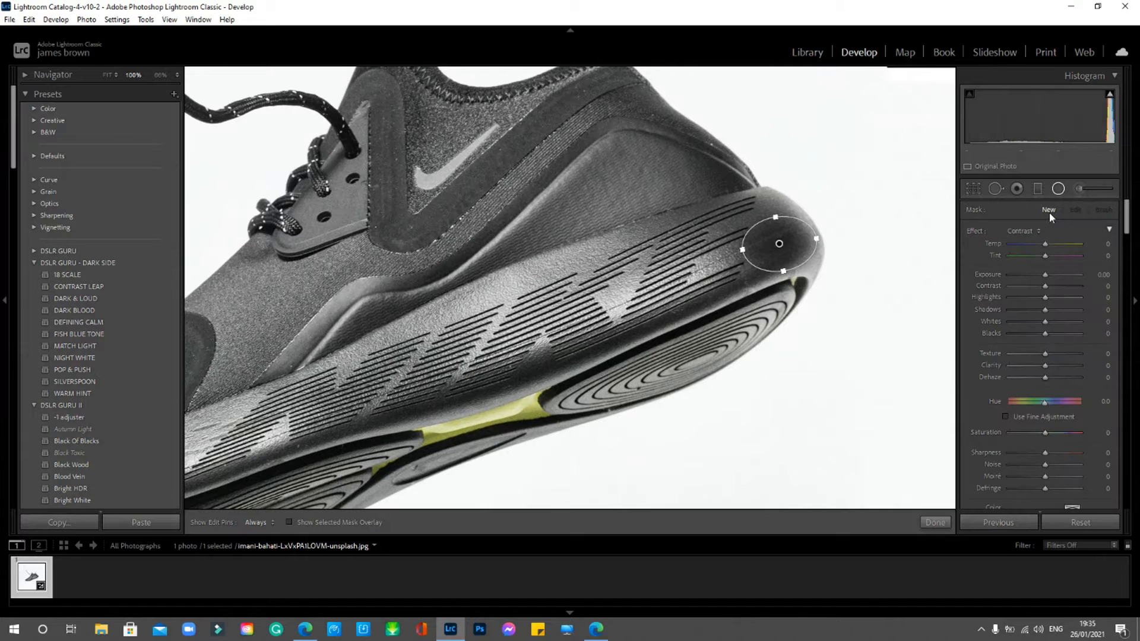
left_click_drag(567, 397, 748, 253)
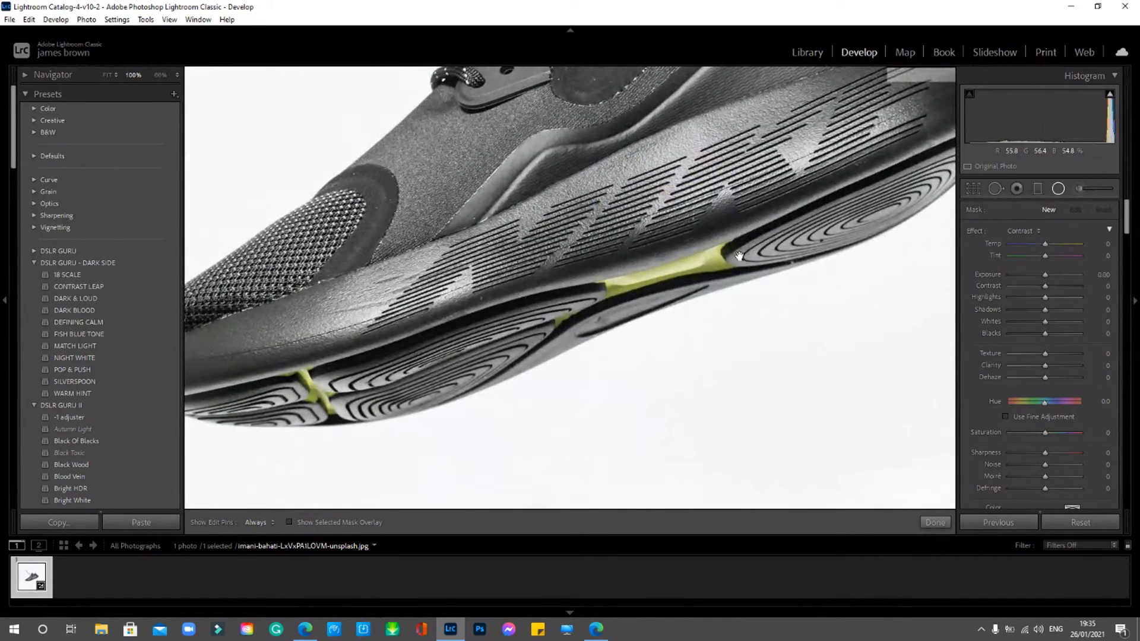
left_click_drag(617, 285, 703, 265)
left_click_drag(637, 278, 680, 264)
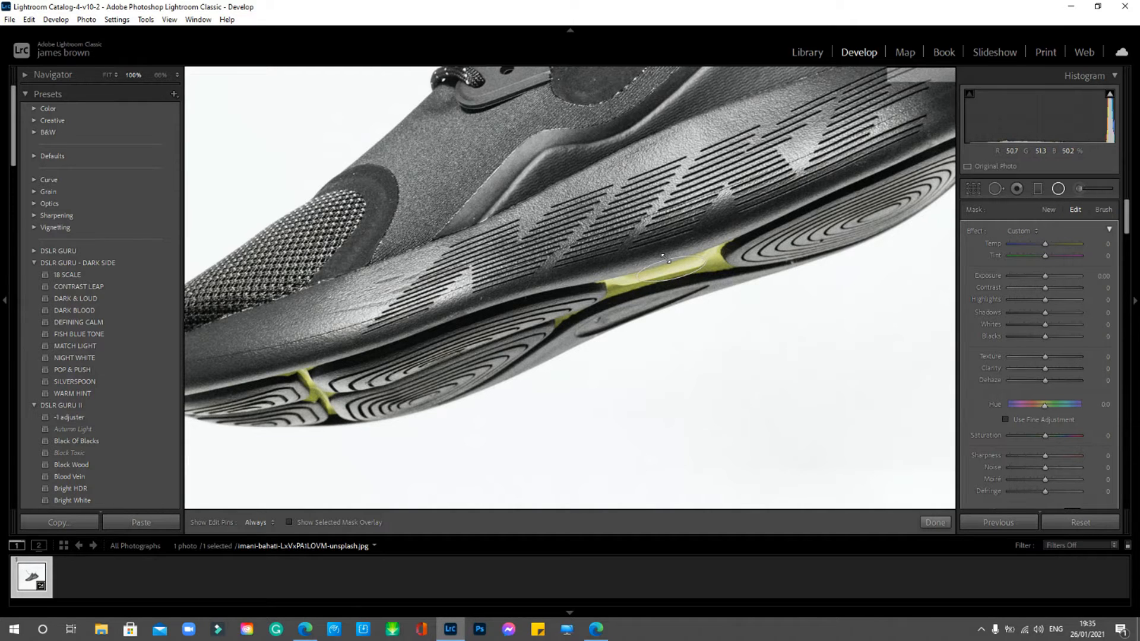
left_click_drag(635, 276, 607, 283)
left_click_drag(742, 250, 721, 257)
Step: Set the yellow strip filter's Highlights to -100 and Shadows to 38, raise its Clarity slightly, and finish the edit
left_click_drag(1028, 297, 1056, 316)
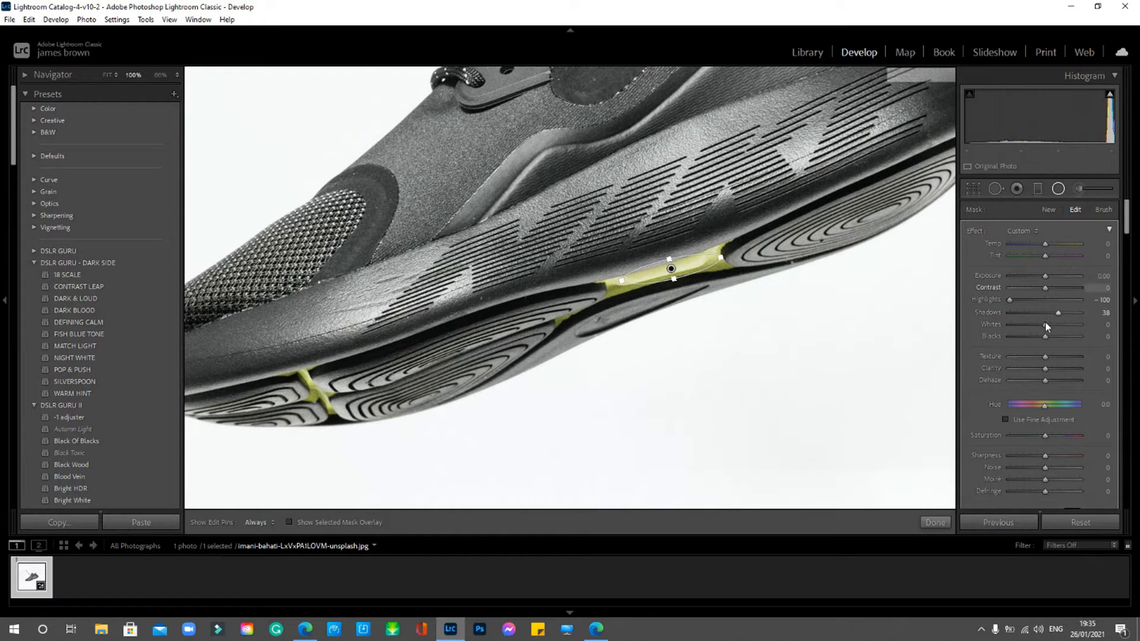
left_click_drag(1045, 369, 1048, 370)
left_click(935, 523)
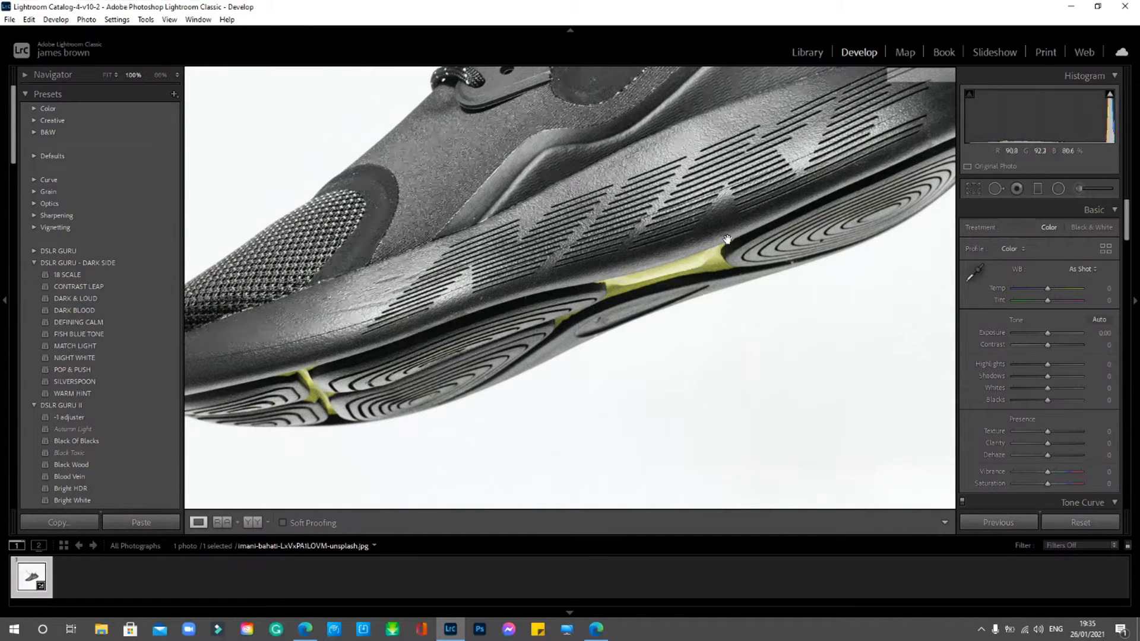
Step: Reopen the Radial Filter and add a narrow tilted ellipse over the dark recess at the midfoot, just above the sole
left_click_drag(675, 149, 761, 235)
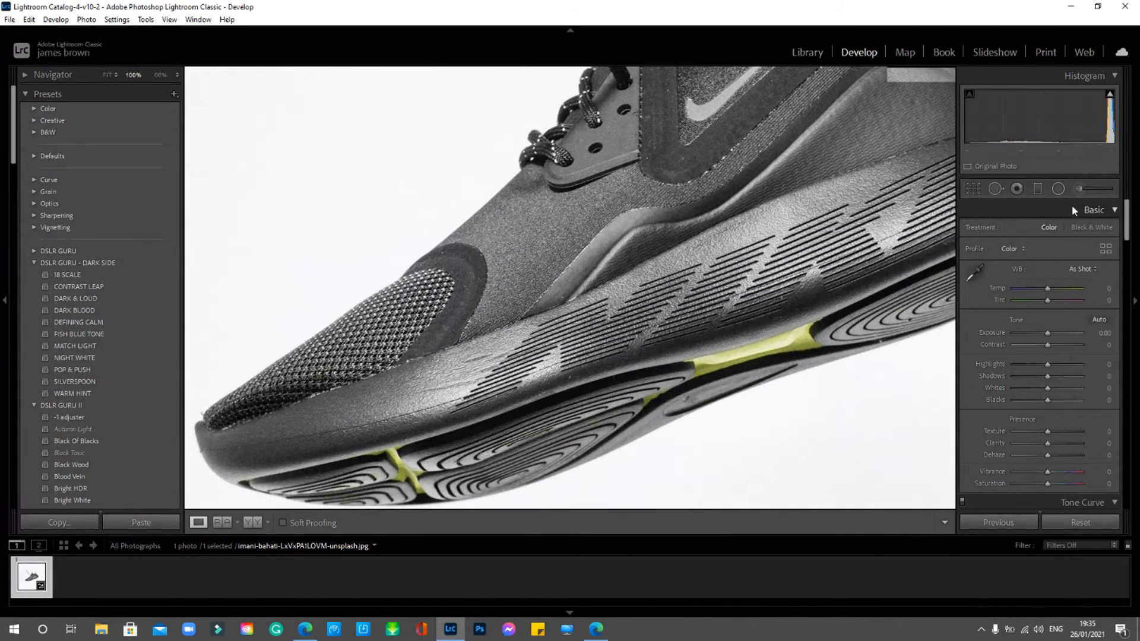
left_click(1060, 190)
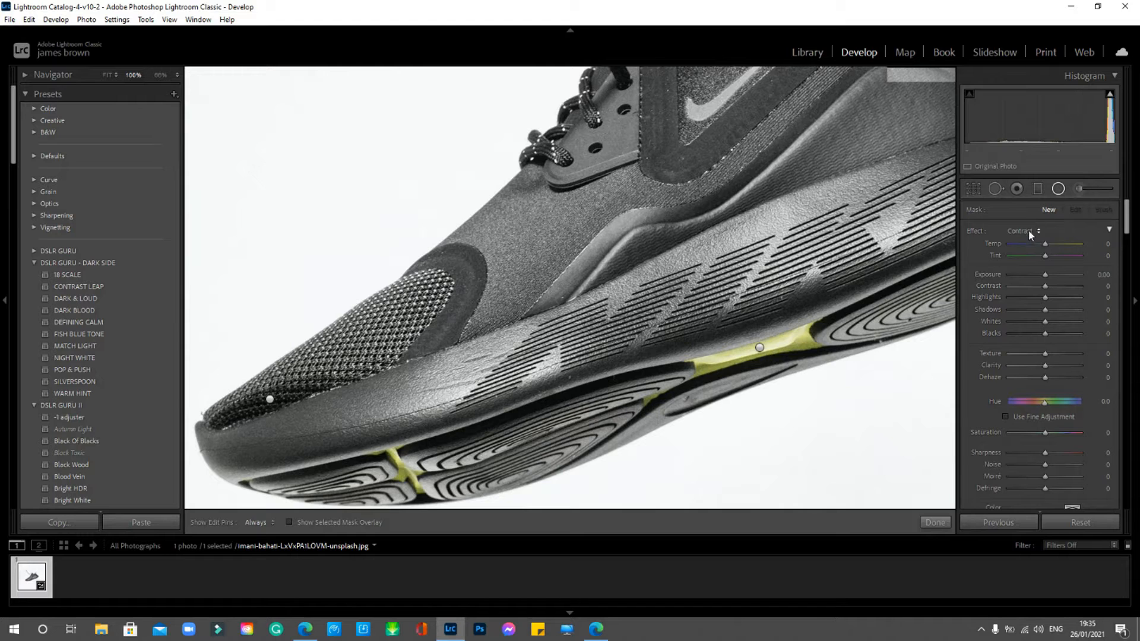
left_click(1059, 190)
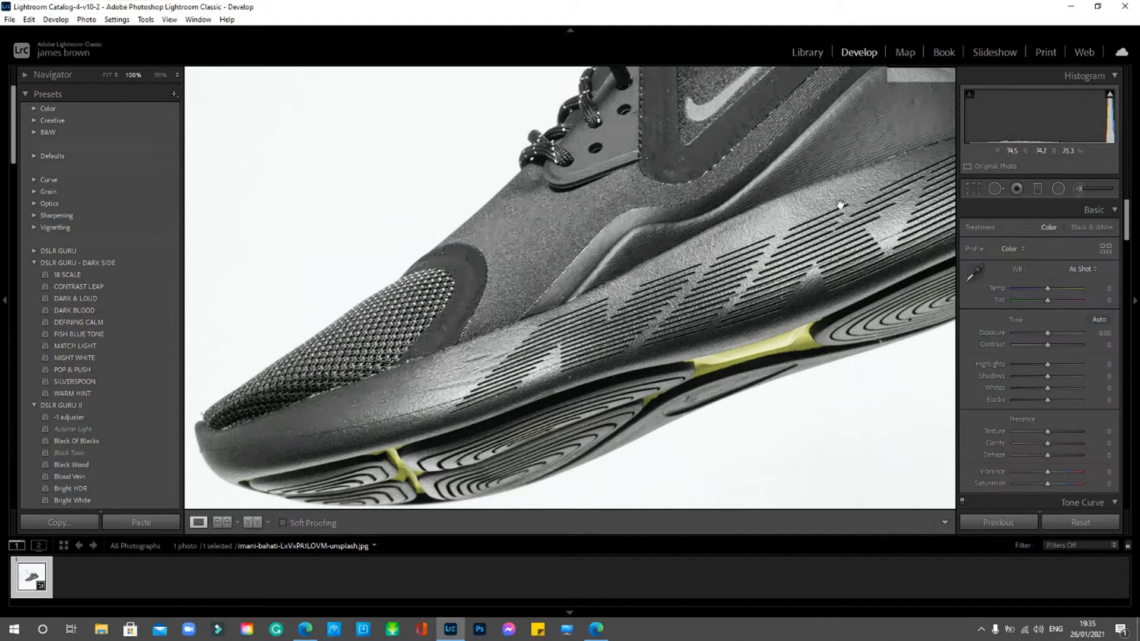
left_click(1058, 188)
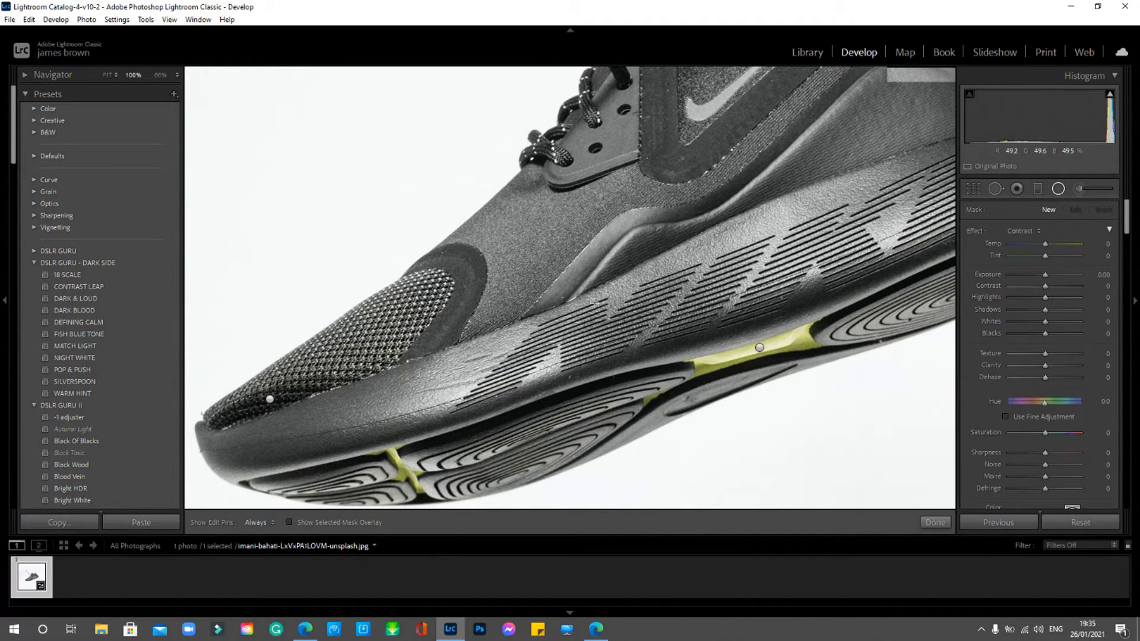
left_click_drag(857, 172, 714, 296)
left_click_drag(471, 397, 522, 394)
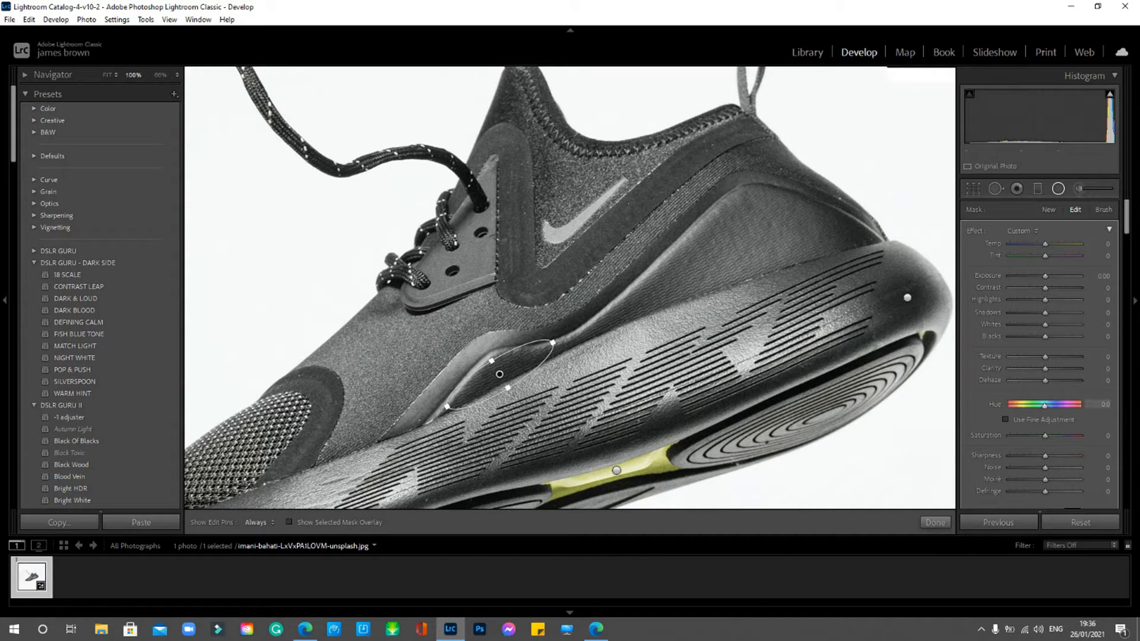
Step: Reset the trial Hue shift on the midfoot ellipse and set its Exposure to -0.23 and Highlights to -66
left_click_drag(1045, 409, 1071, 419)
double_click(1070, 405)
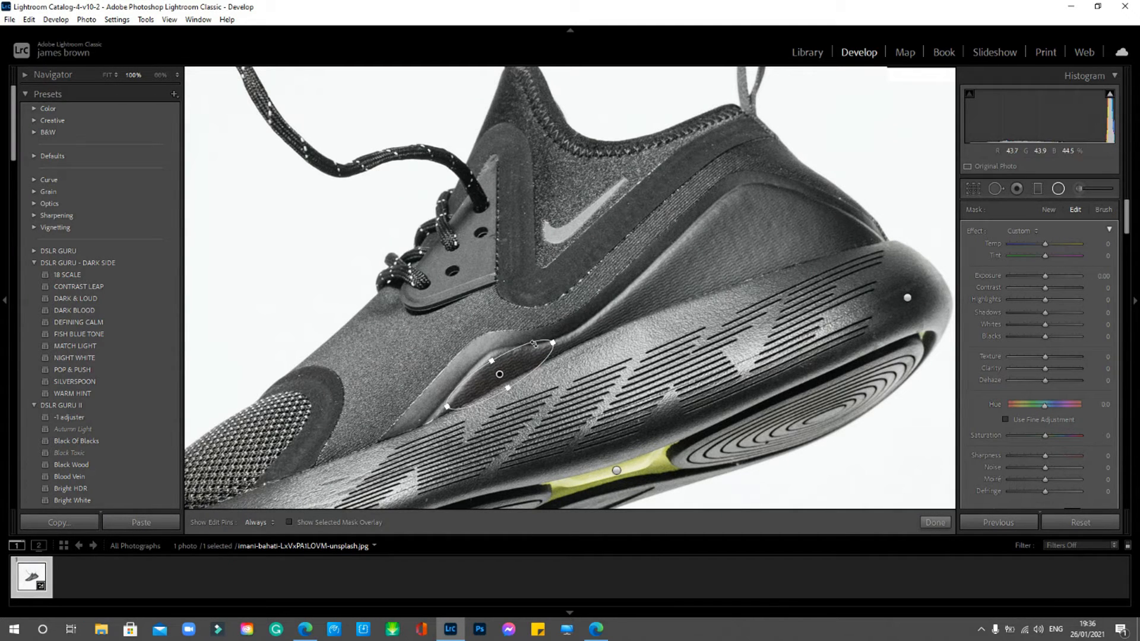
left_click_drag(1045, 277, 1042, 278)
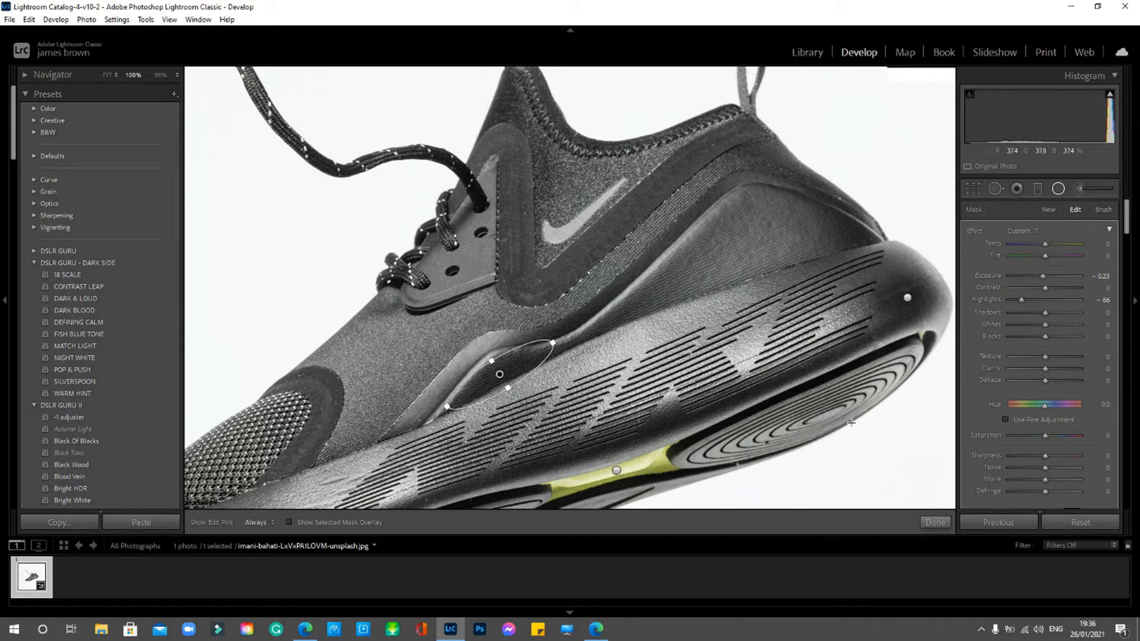
Step: Add a long, thin radial filter along the midsole just above the yellow strip and set its Exposure to -0.37
left_click(1049, 211)
left_click_drag(718, 244, 785, 151)
left_click_drag(604, 329, 811, 265)
left_click_drag(698, 283, 772, 281)
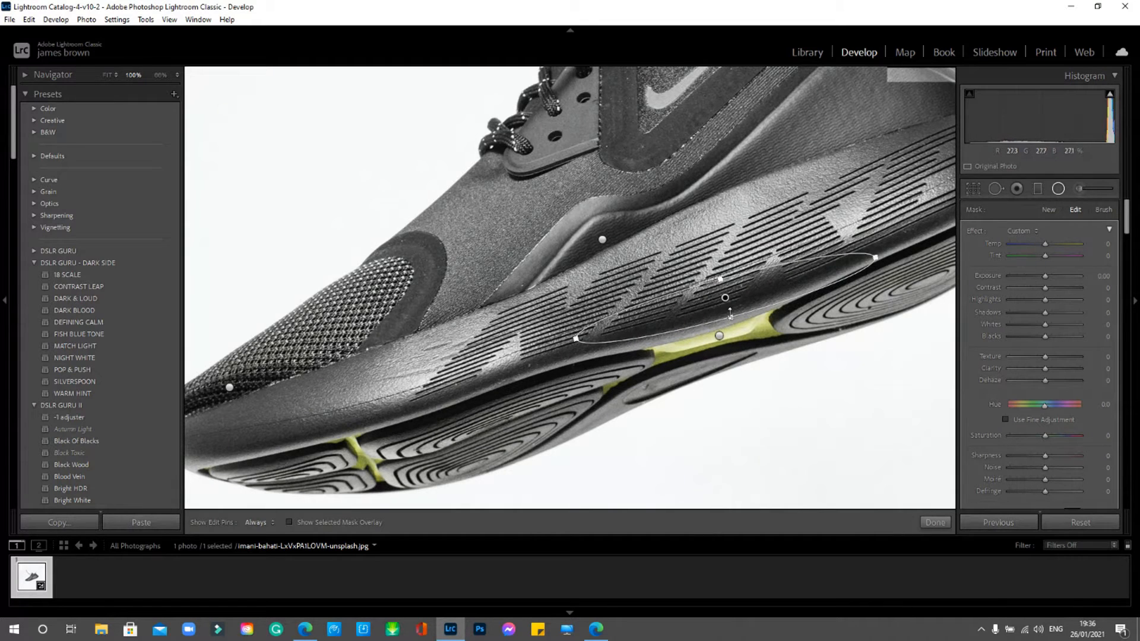
left_click_drag(729, 315, 740, 303)
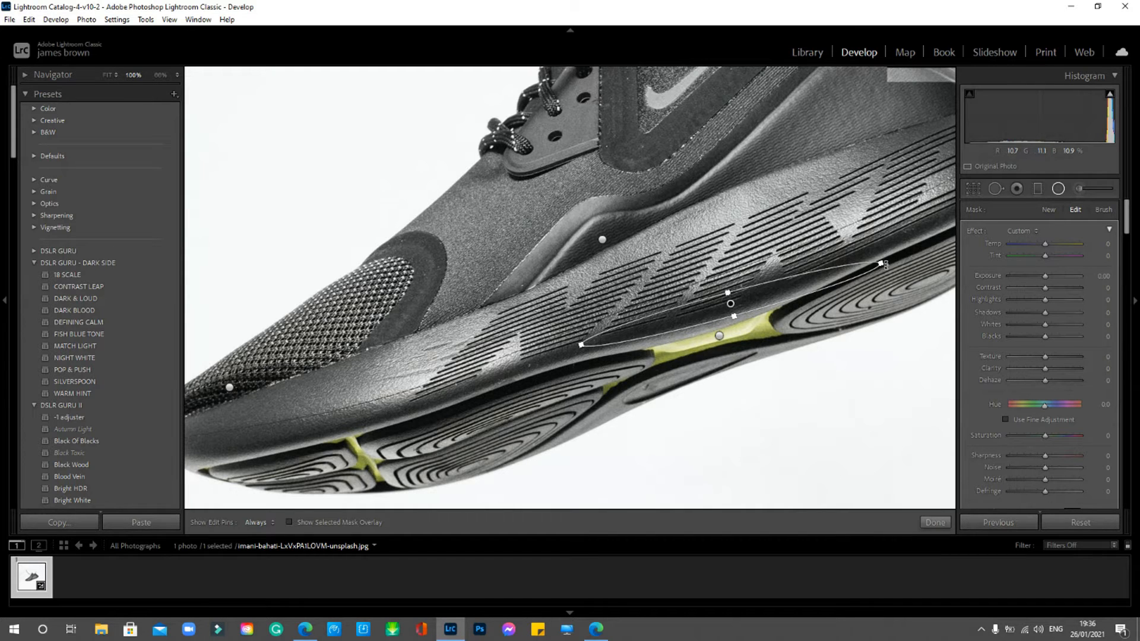
left_click_drag(885, 264, 883, 255)
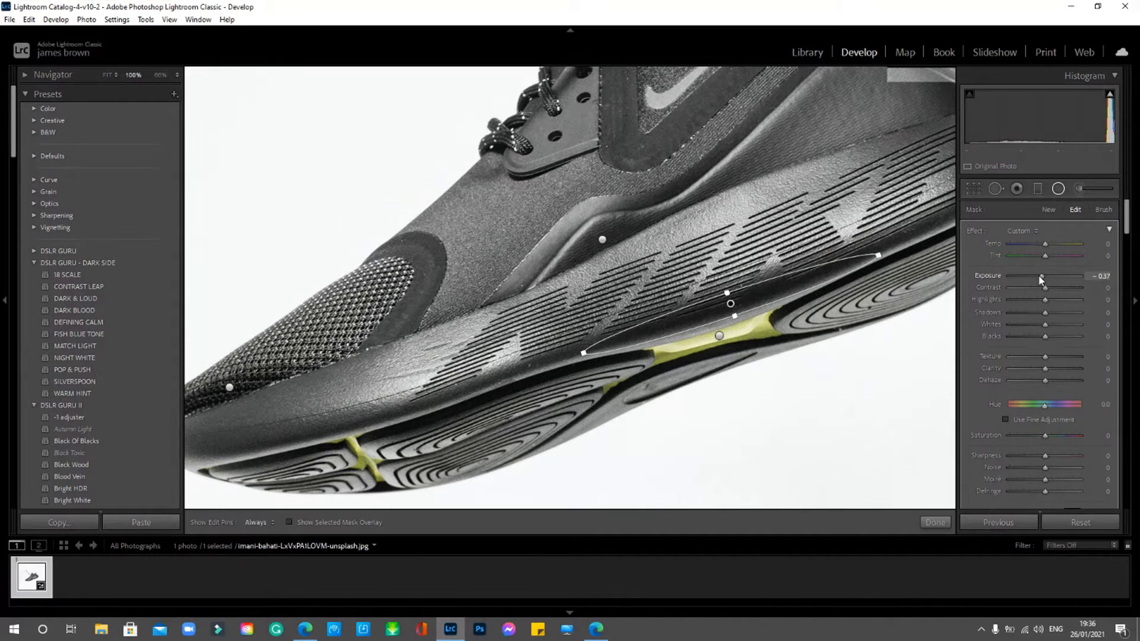
Step: Add a small upright radial ellipse on the peak of the shoe's tongue and set its Exposure to -0.64
left_click_drag(754, 132, 653, 305)
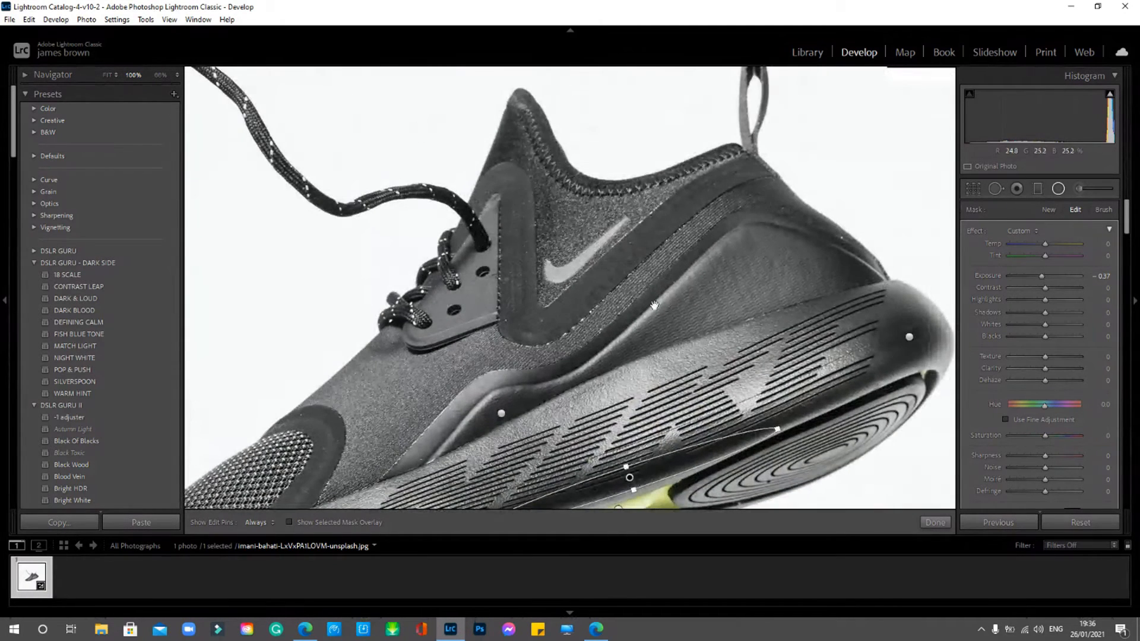
left_click(1048, 211)
mouse_move(520, 138)
left_mouse_down()
mouse_move(545, 168)
mouse_move(528, 142)
left_mouse_up()
mouse_move(501, 140)
left_mouse_down()
mouse_move(544, 129)
mouse_move(522, 141)
left_mouse_up()
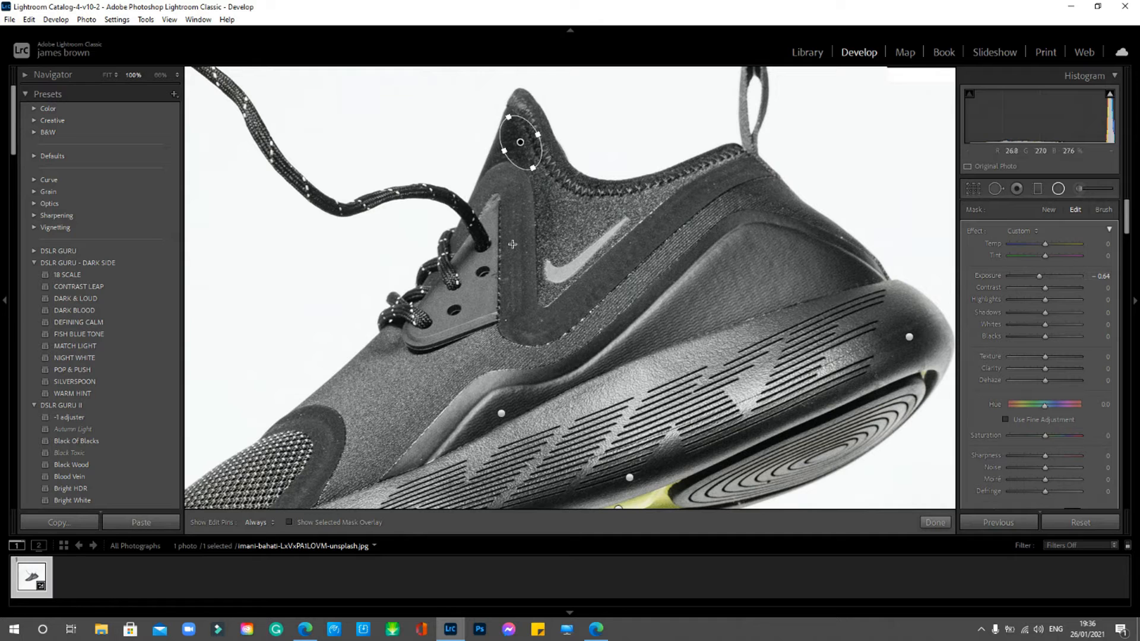
Step: Add a tilted radial ellipse on the upper between the toe mesh and the laces, deleting the stray extra filter
left_click_drag(650, 315, 682, 272)
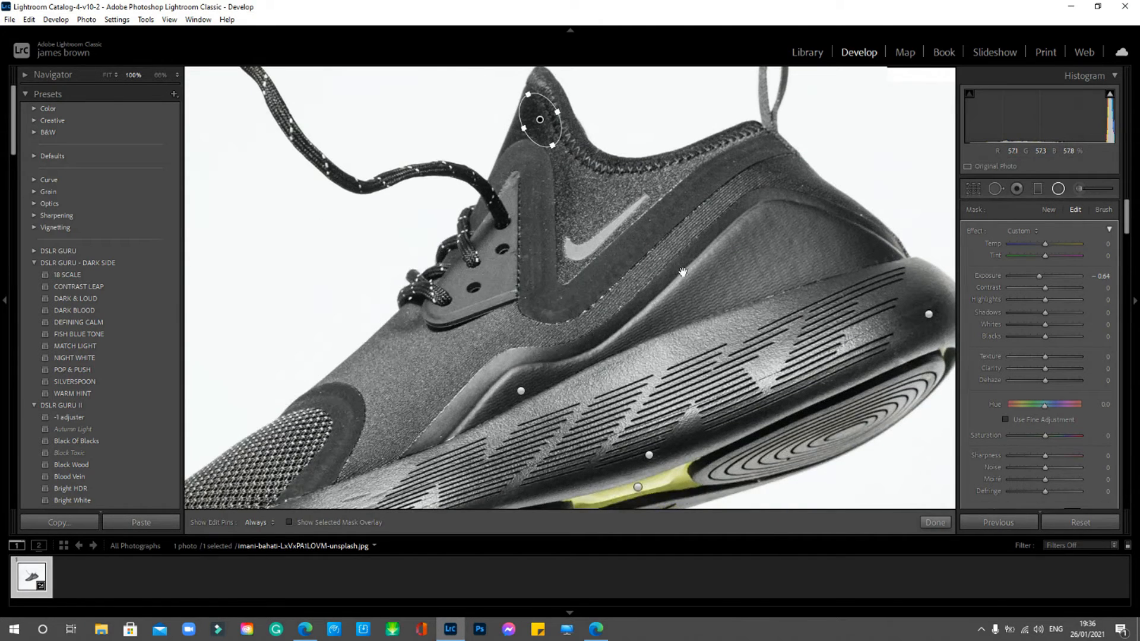
left_click_drag(683, 272, 750, 156)
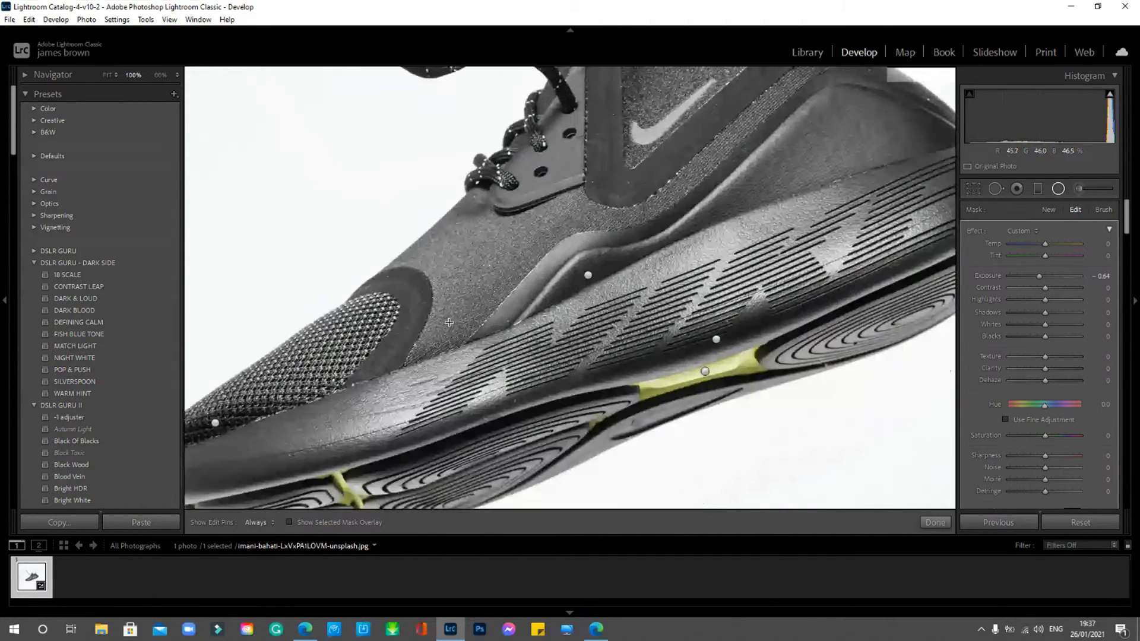
left_click(1048, 211)
mouse_move(460, 245)
left_mouse_down()
mouse_move(534, 276)
mouse_move(517, 255)
mouse_move(579, 206)
mouse_move(517, 235)
mouse_move(522, 249)
left_mouse_up()
left_click(577, 208)
key("Delete")
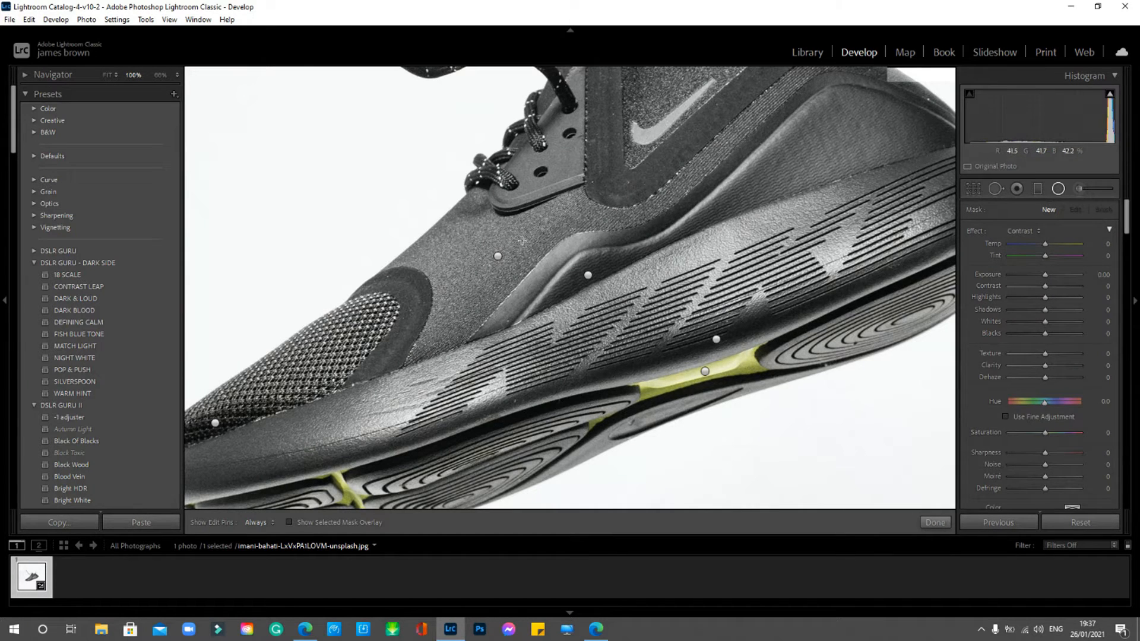
Step: Lengthen the upper's ellipse, set its Highlights to 100 and Shadows to 13, and finish the radial filter edit
left_click(498, 256)
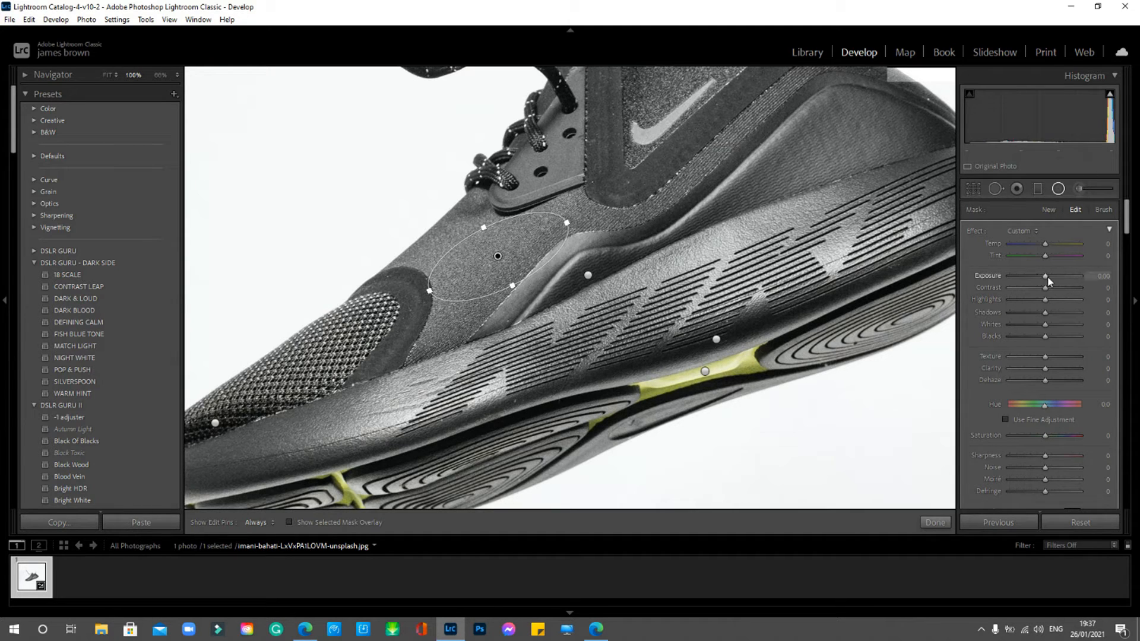
left_click_drag(1046, 300, 1055, 300)
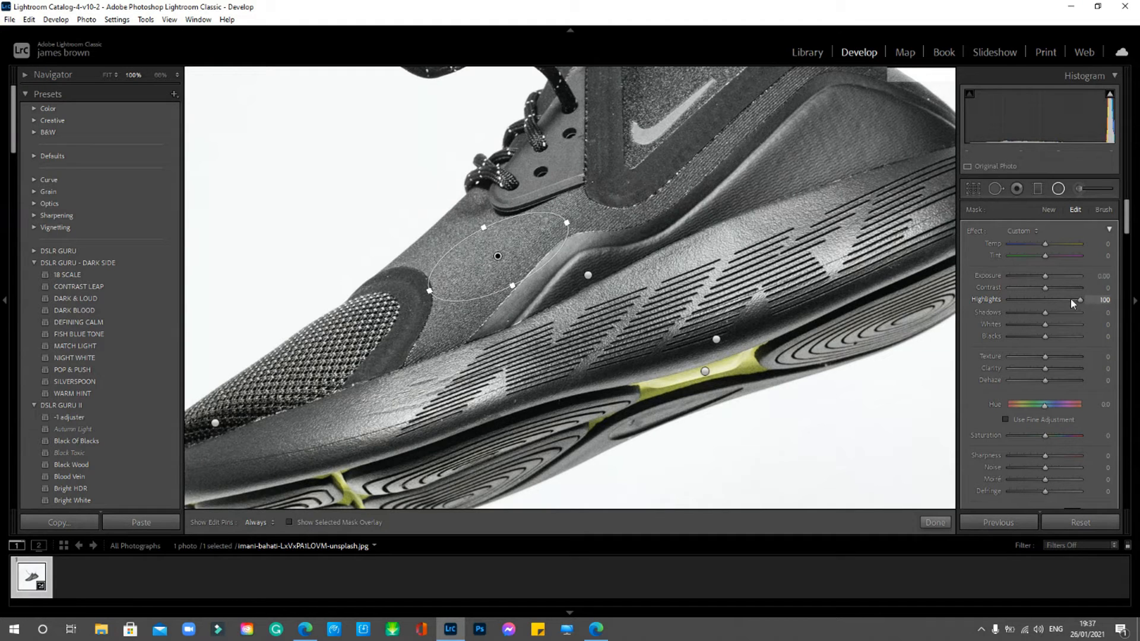
left_click_drag(568, 221, 591, 210)
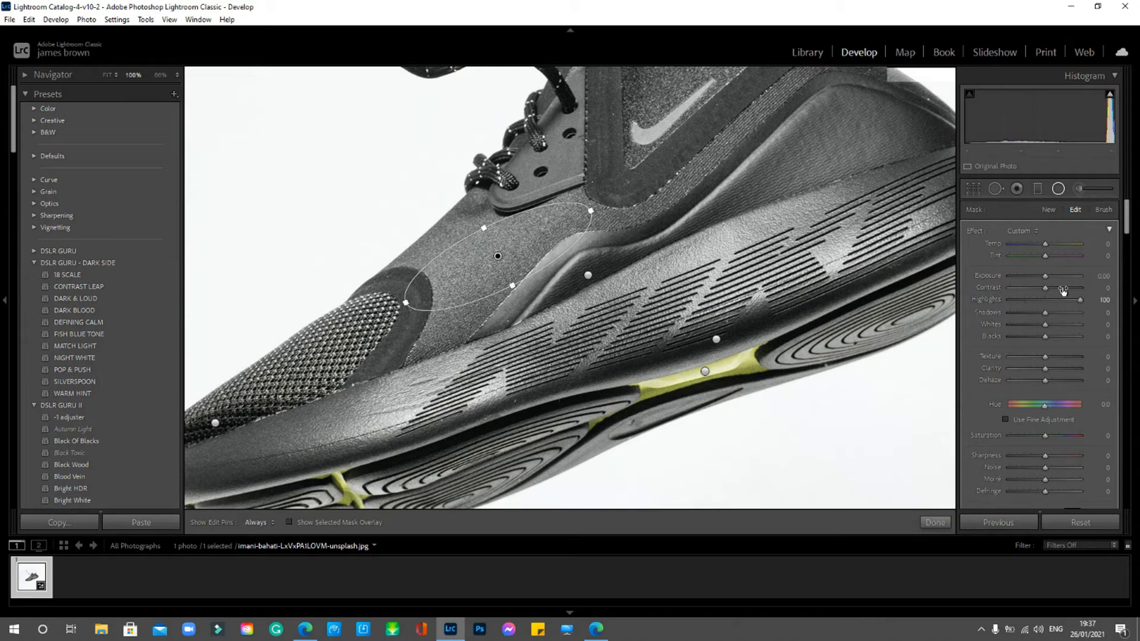
left_click_drag(1046, 311, 1049, 312)
left_click(934, 520)
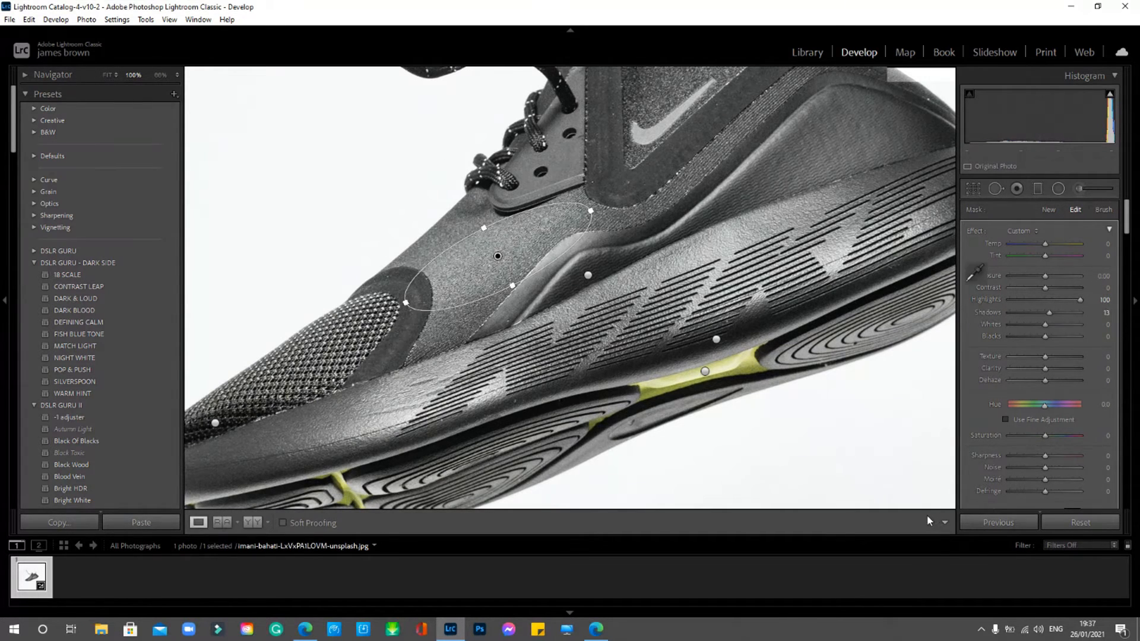
Step: Compare the whole sneaker and its toe, upper and tongue side by side in the Before/After view
key("ctrl+minus")
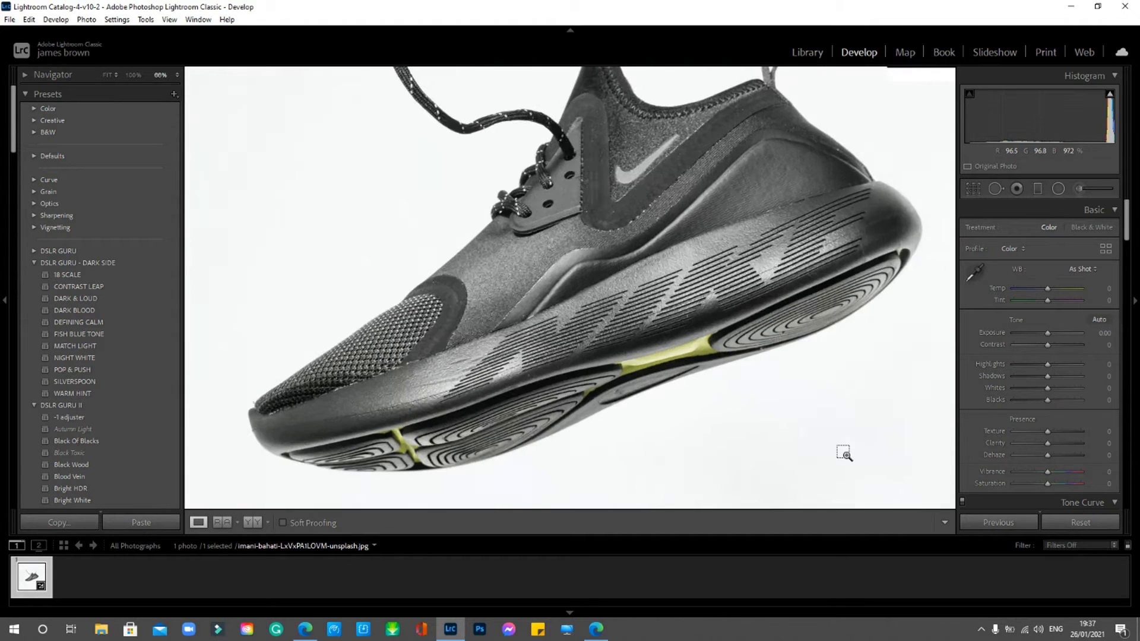
key("minus")
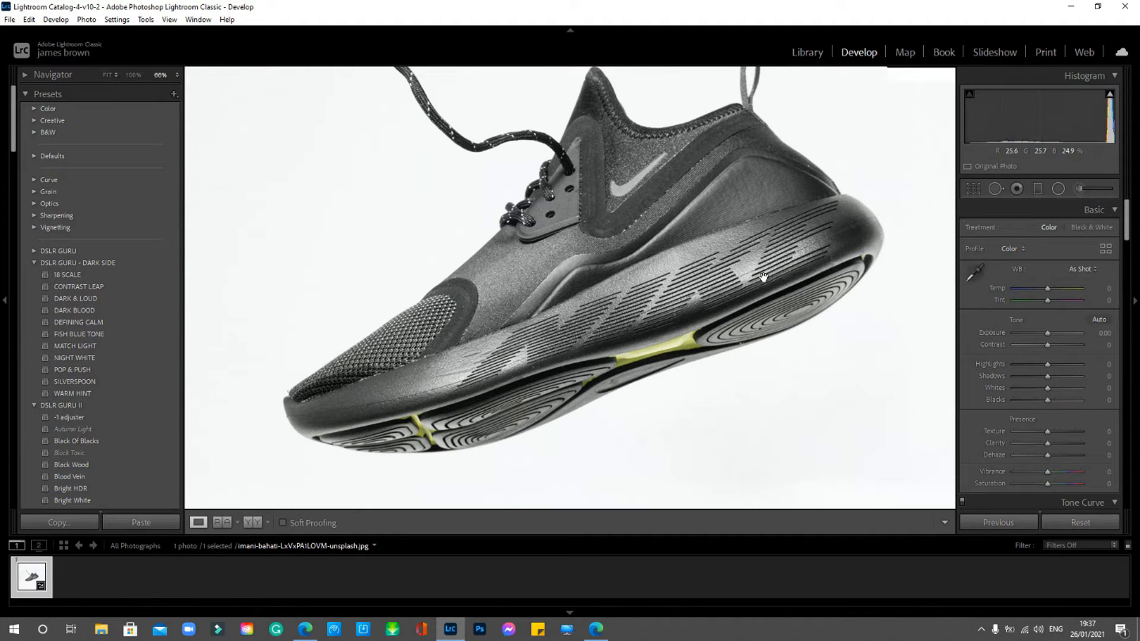
key("y")
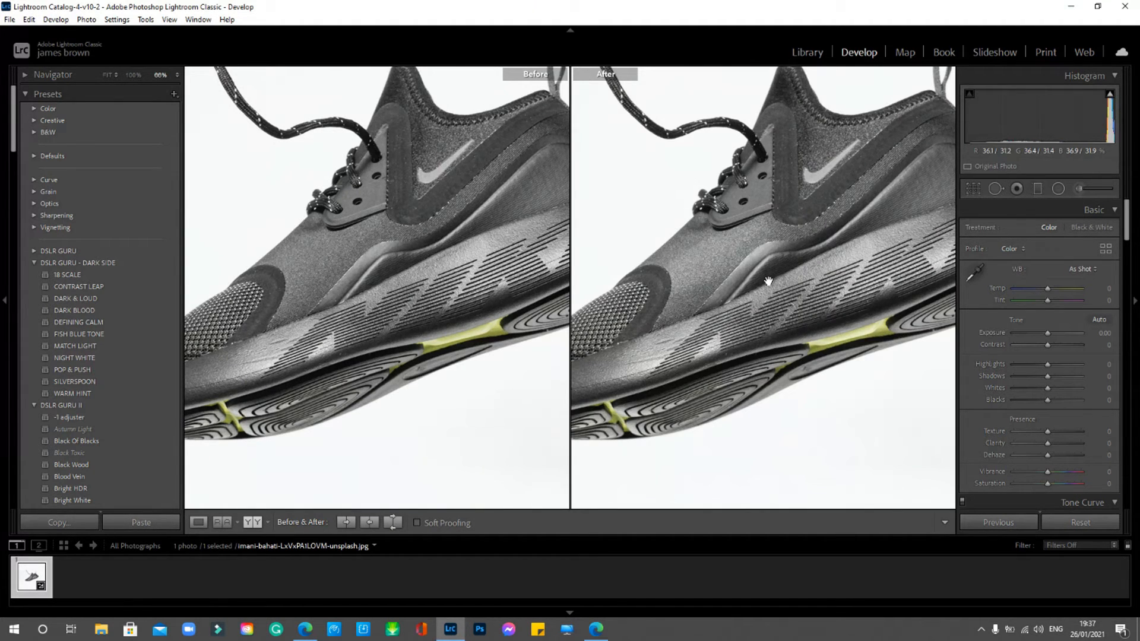
left_click(768, 282)
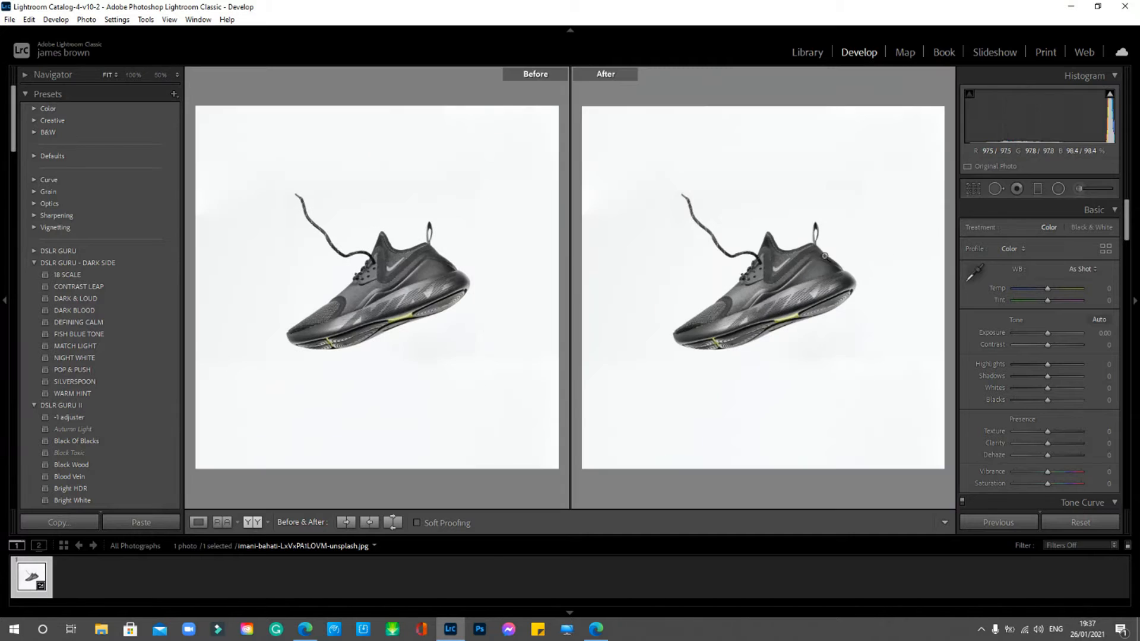
left_click(765, 286)
left_click_drag(785, 288, 852, 291)
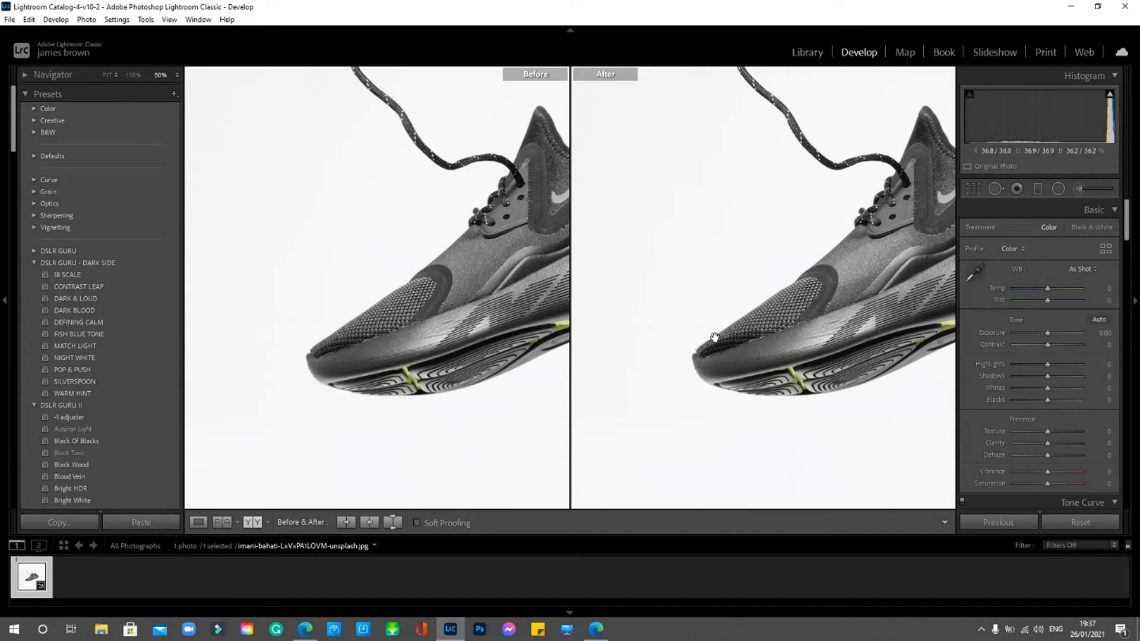
left_click_drag(829, 315, 720, 343)
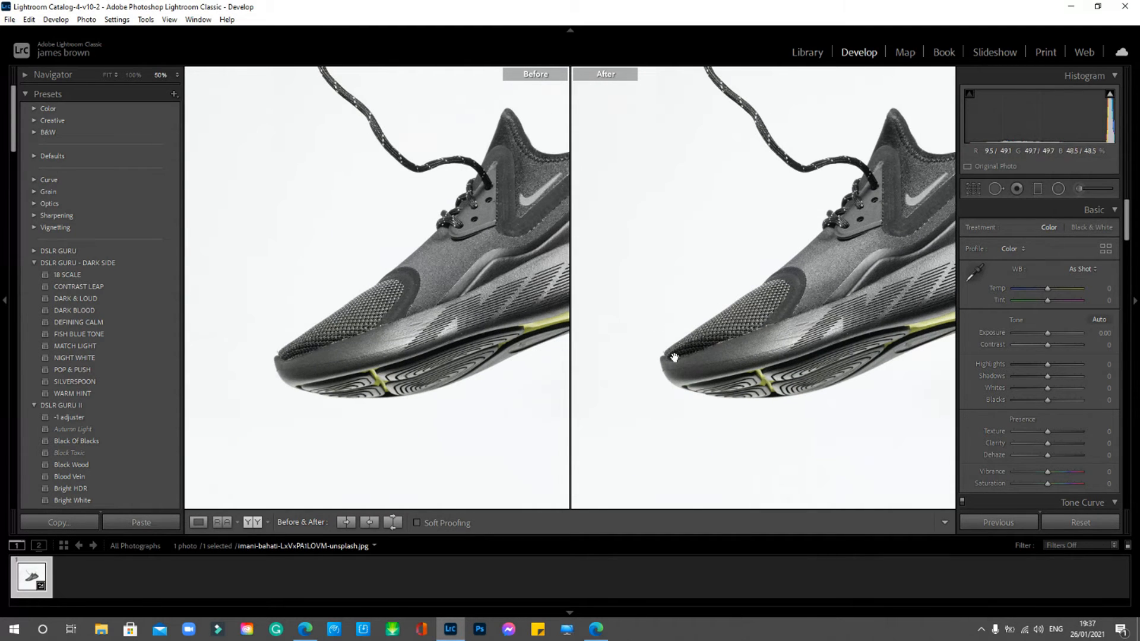
left_click_drag(789, 335, 697, 330)
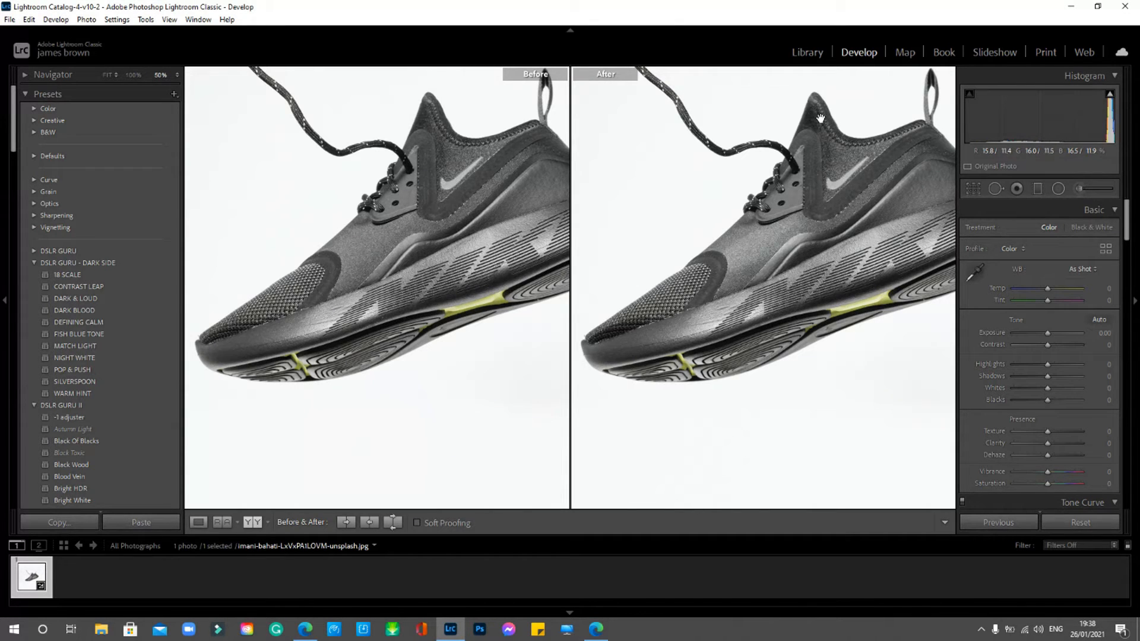
Step: Compare the sneaker's heel, collar and midsole side by side with the original, and leave the Before/After view
left_click_drag(828, 148, 728, 182)
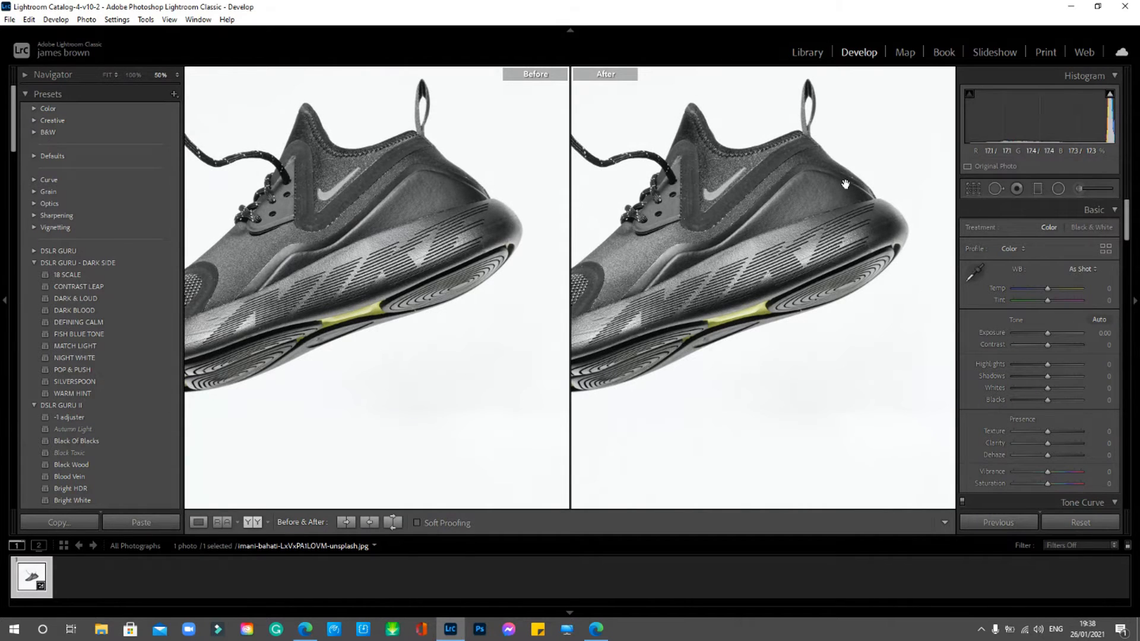
left_click_drag(886, 210, 912, 194)
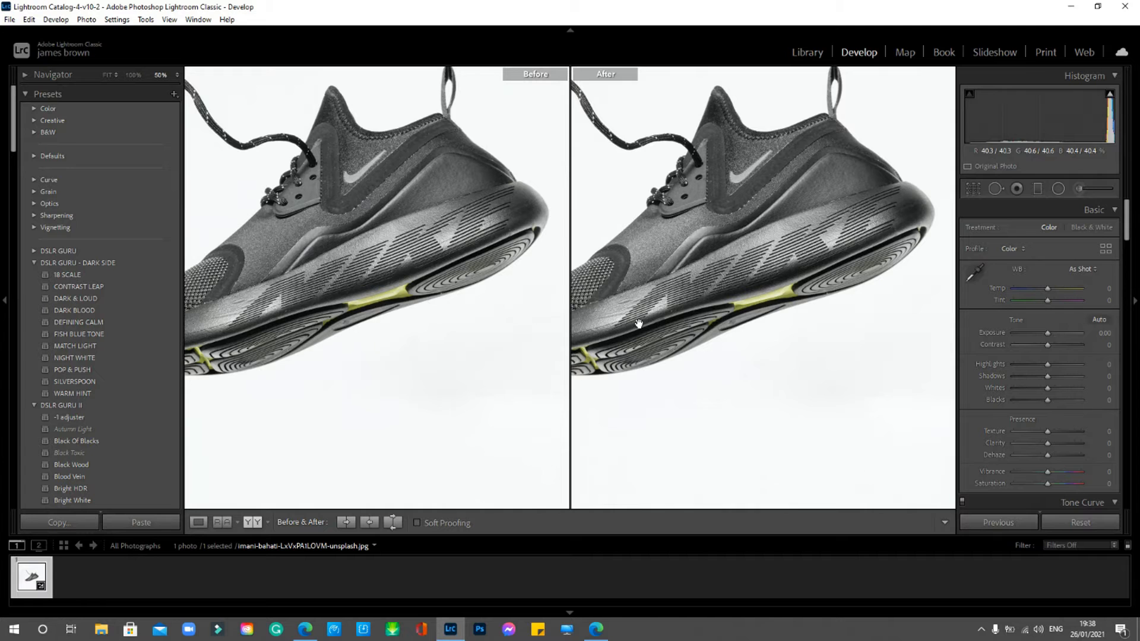
left_click_drag(796, 262, 862, 301)
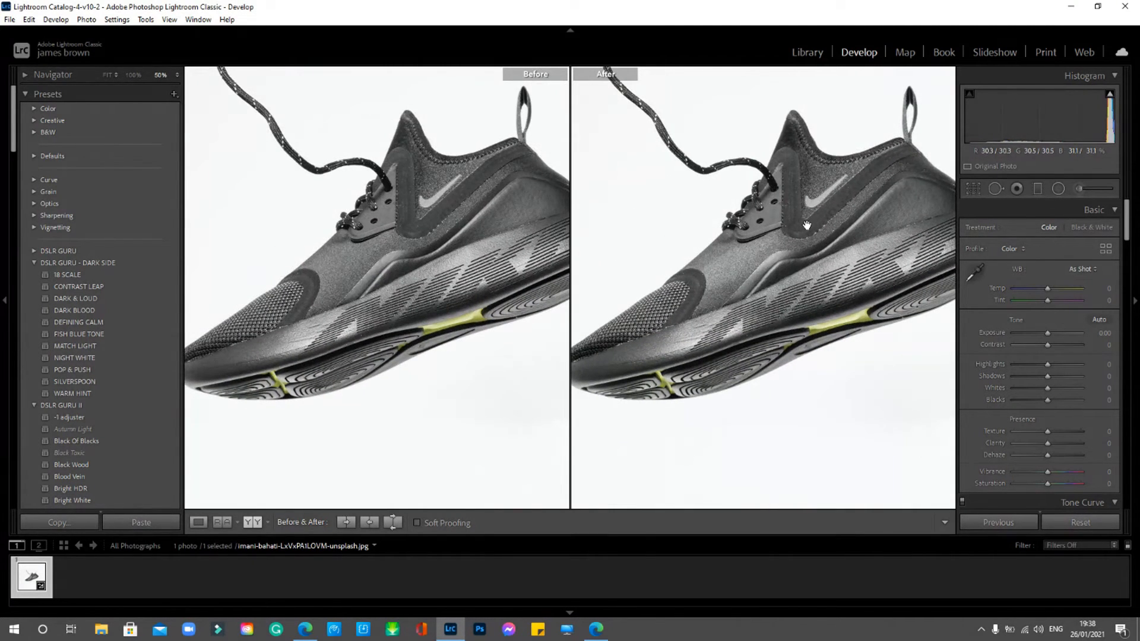
key("y")
Step: Add a narrow tilted radial ellipse along the midsole's striped pattern and set its Exposure to 0.71
key("ctrl+equal")
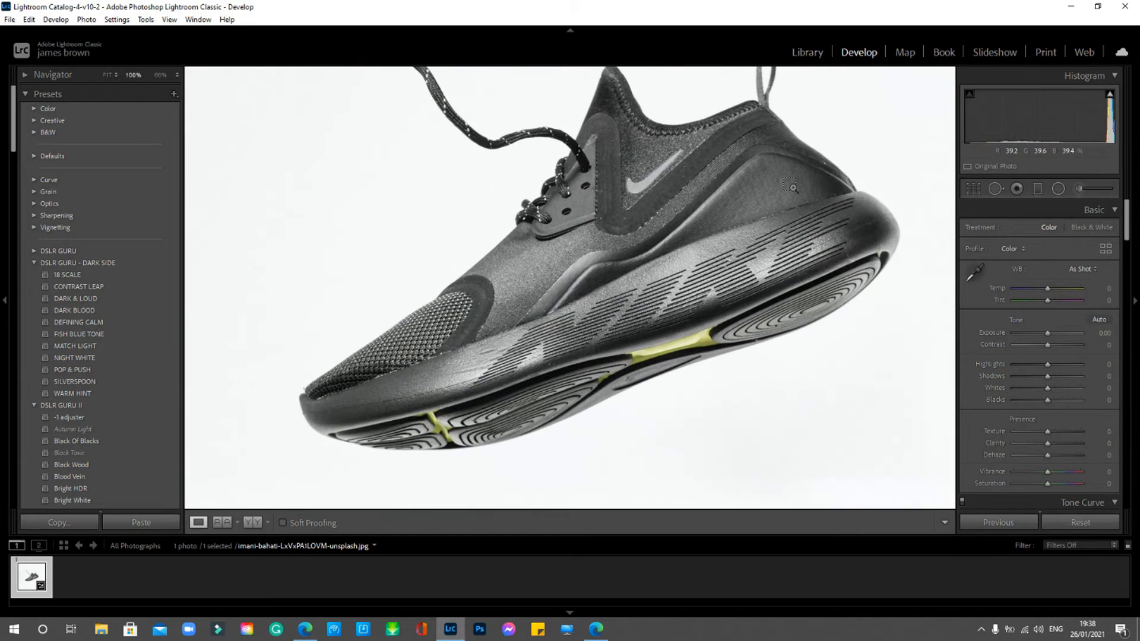
key("ctrl+equal")
left_click(754, 120)
left_click(649, 256)
left_click_drag(549, 415, 657, 147)
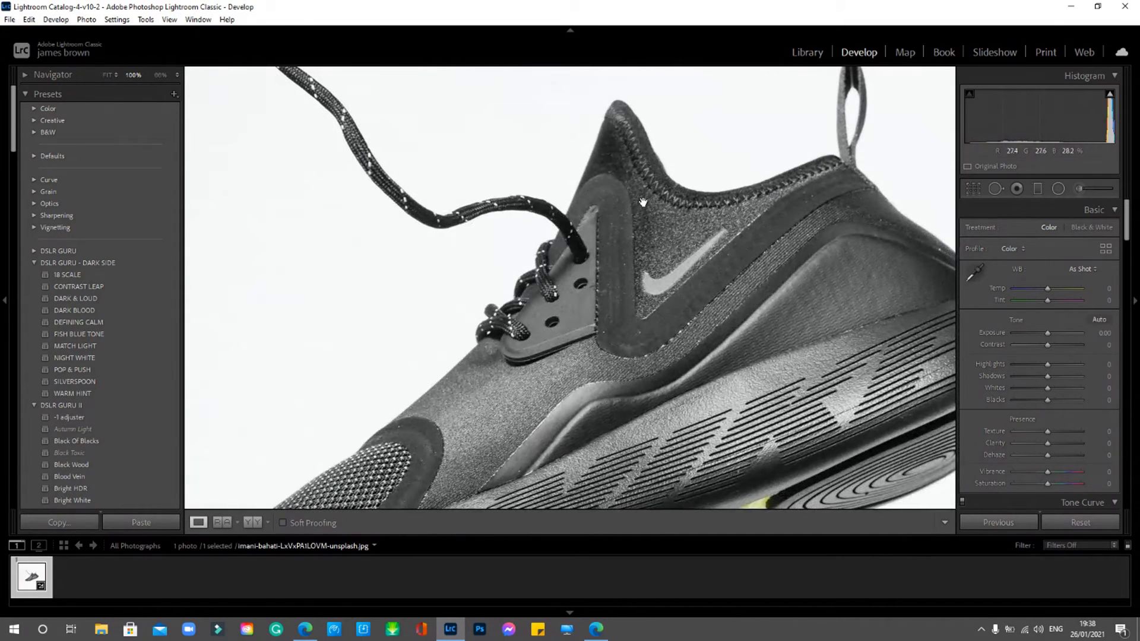
left_click(1057, 189)
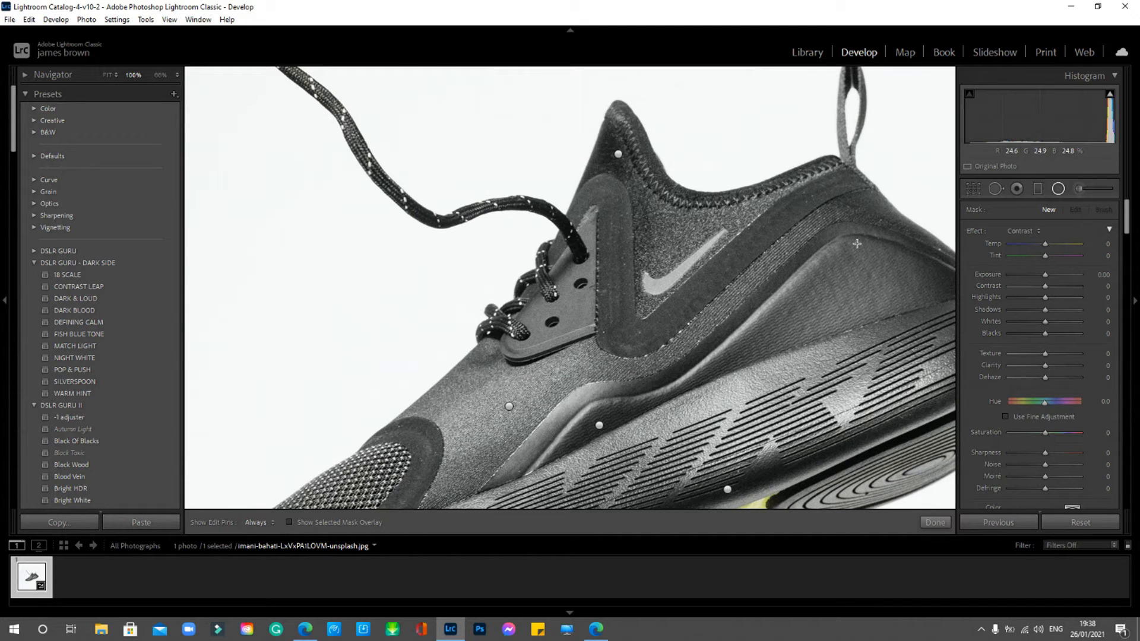
left_click_drag(829, 303, 727, 195)
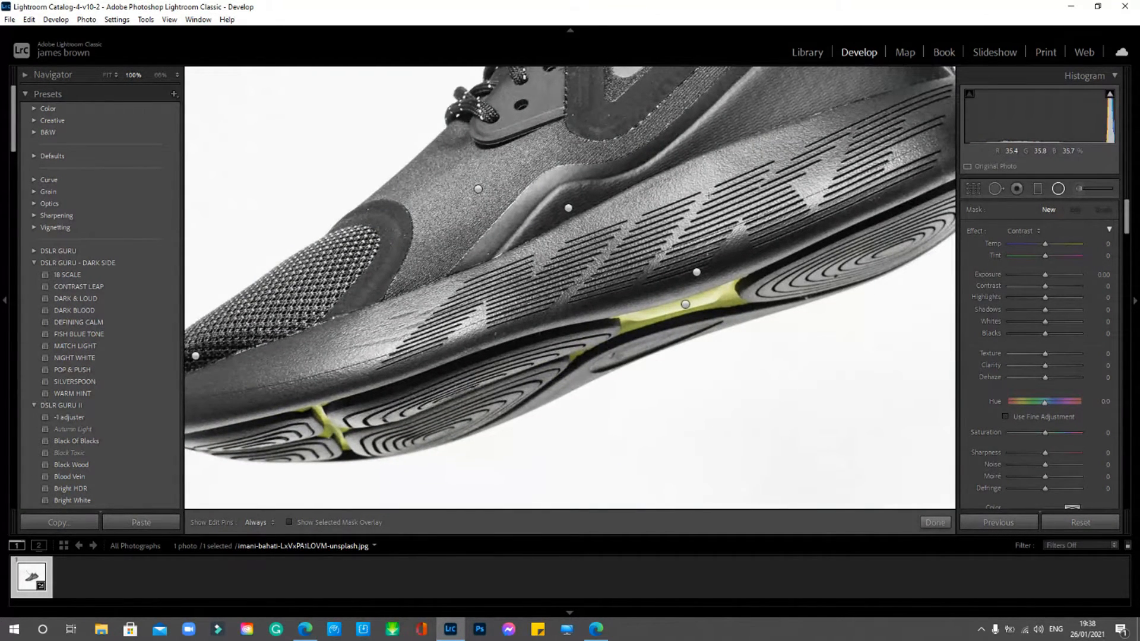
mouse_move(731, 196)
left_mouse_down()
mouse_move(776, 226)
mouse_move(741, 222)
left_mouse_up()
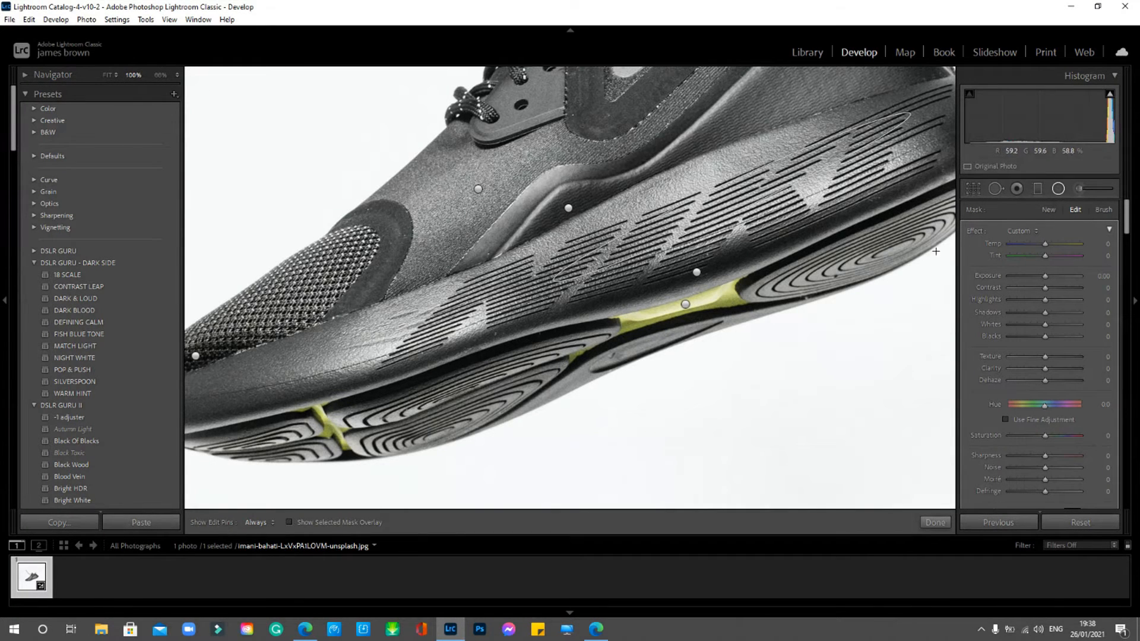
left_click_drag(1045, 276, 1046, 277)
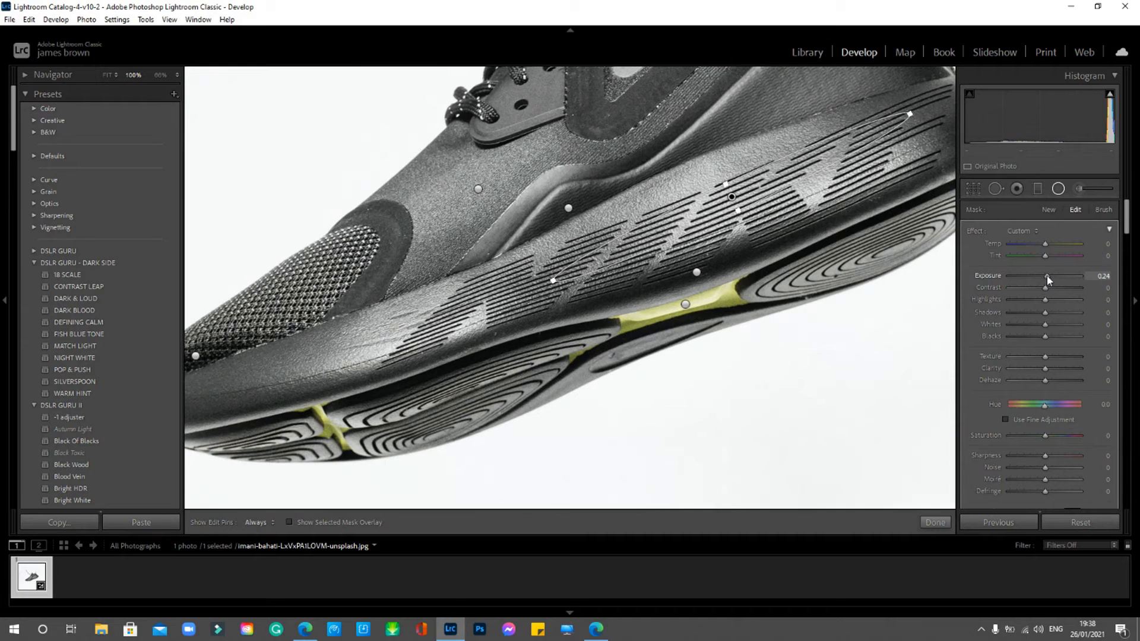
left_click_drag(1050, 279, 1052, 280)
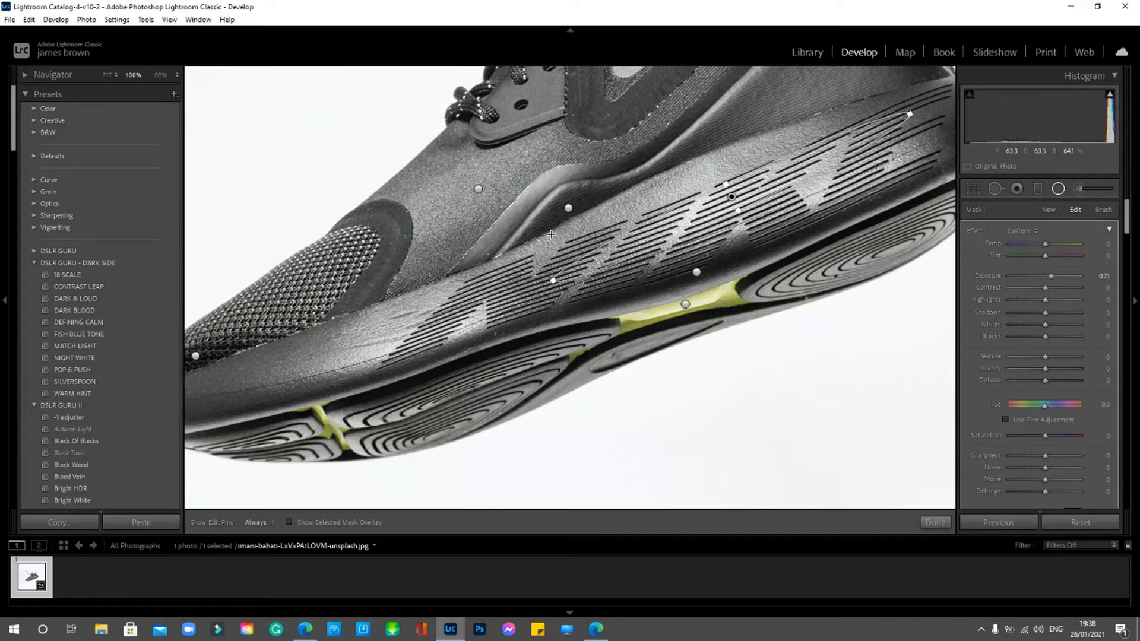
Step: Turn on the highlight clipping warning, test the midsole ellipse at Exposure 3.19, settle on 0.77 and finish the filter edit
mouse_move(1108, 99)
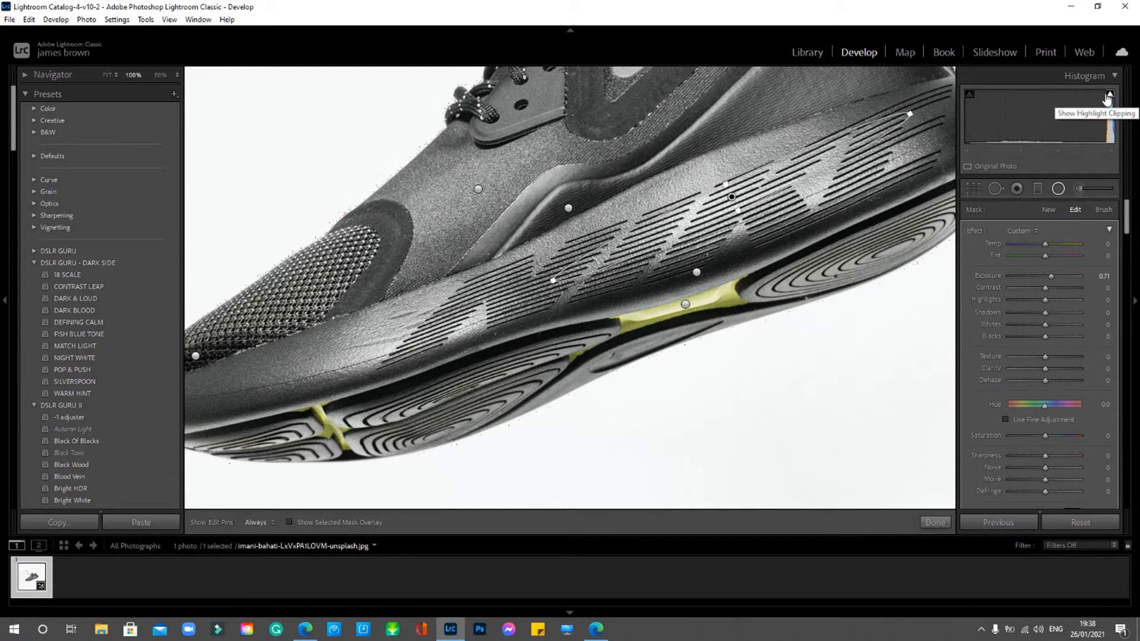
left_click(1108, 95)
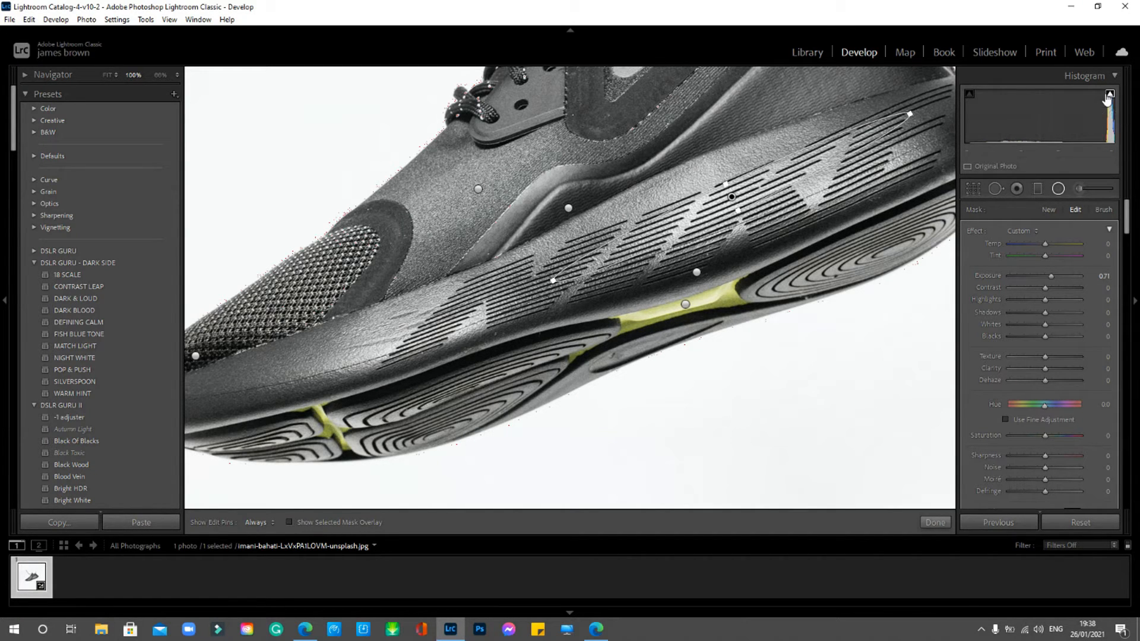
left_click_drag(1054, 280, 1076, 277)
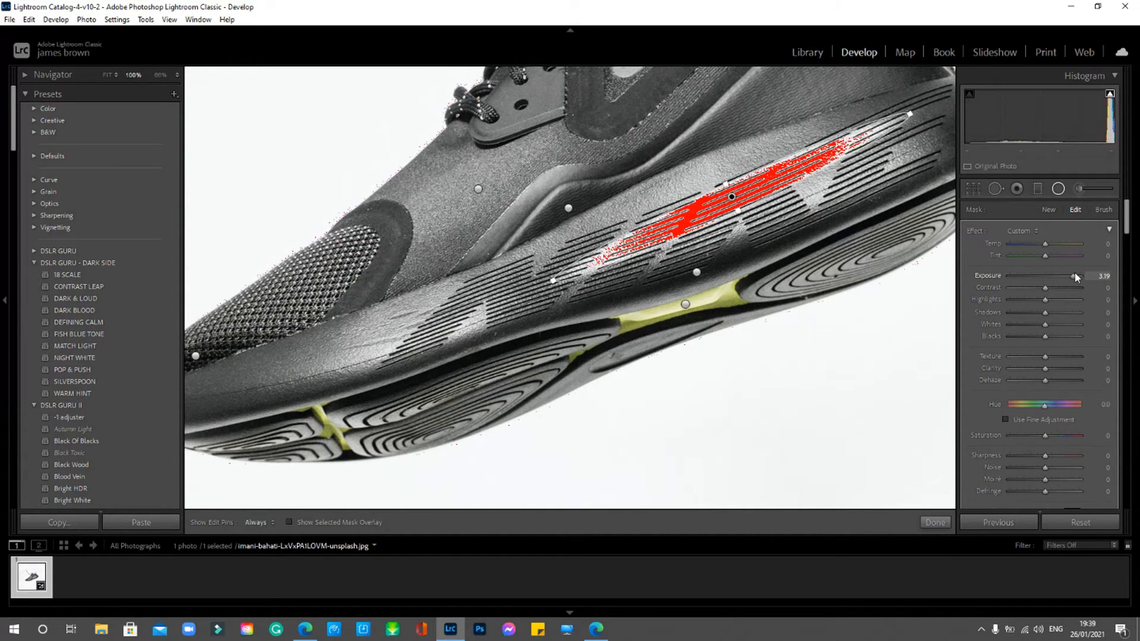
left_click_drag(1069, 278, 1054, 278)
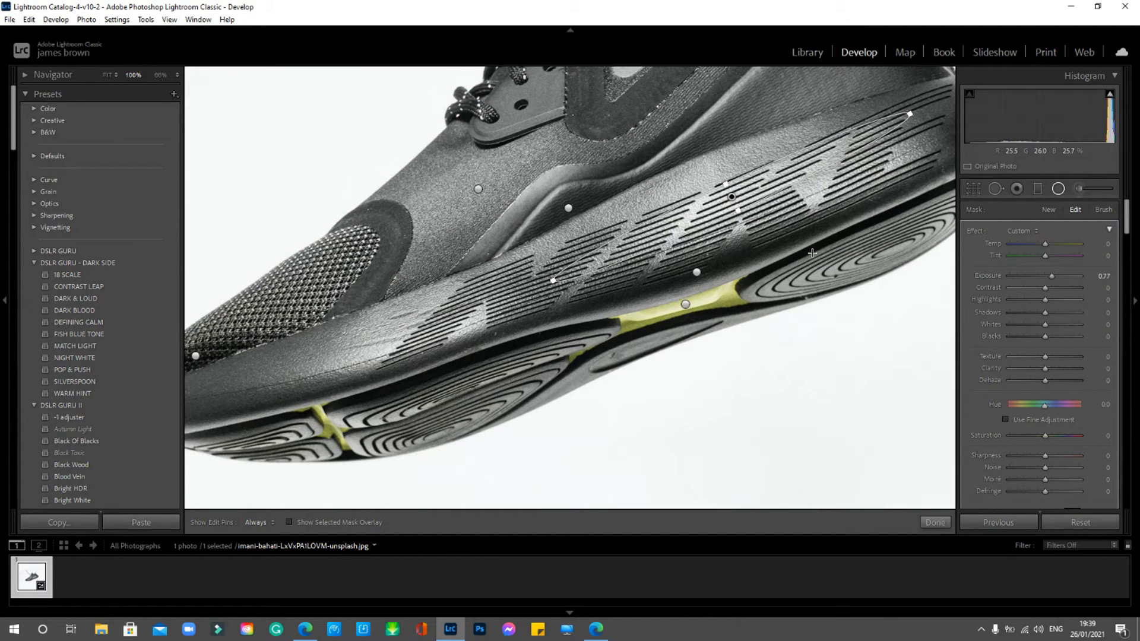
left_click(935, 522)
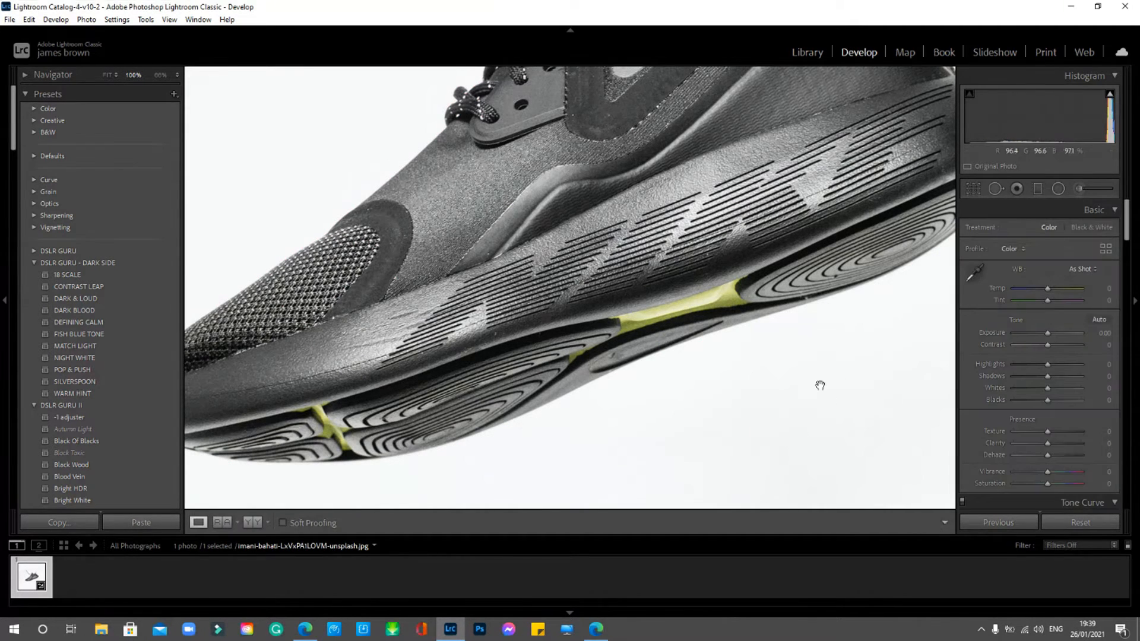
Step: Add a large radial ellipse around the whole sneaker and centre it on the laces
left_click(779, 356)
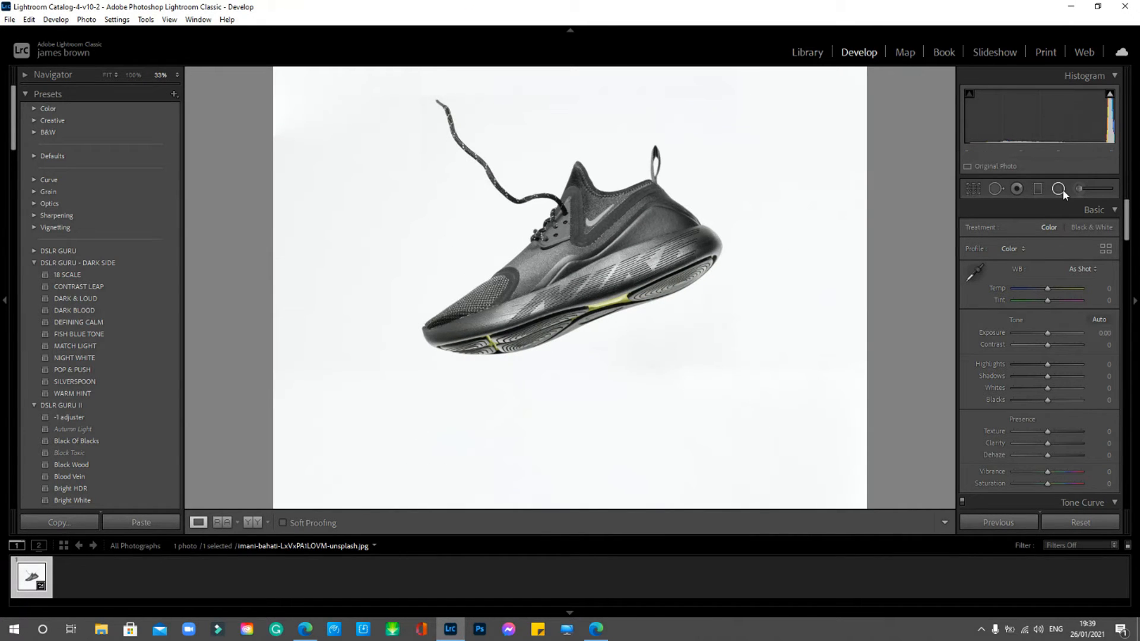
left_click(1063, 190)
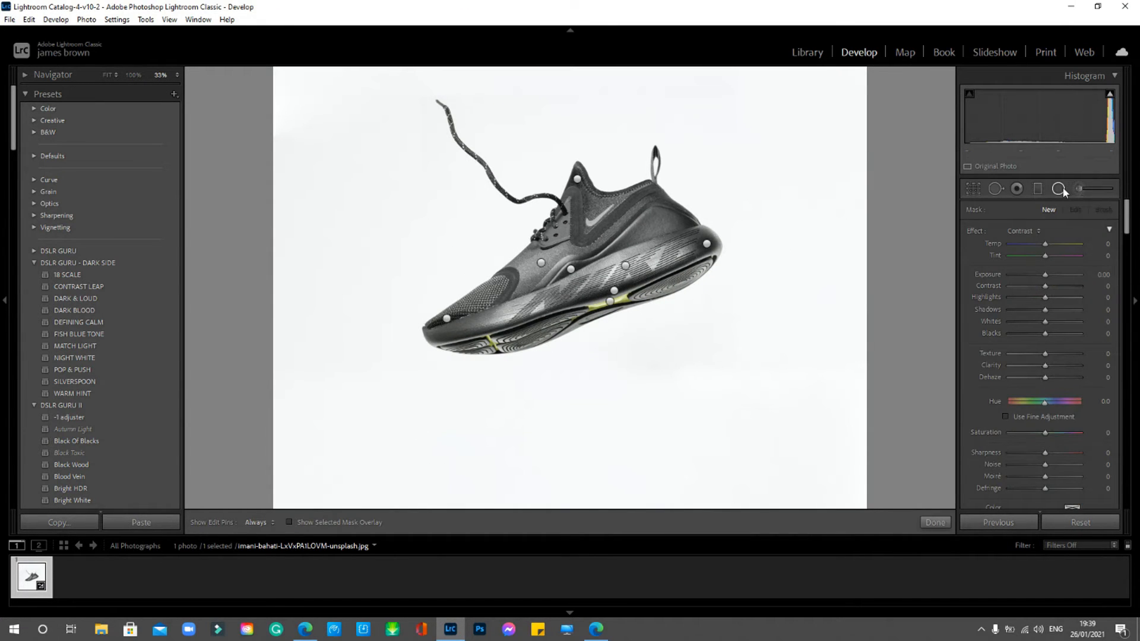
left_click(1056, 190)
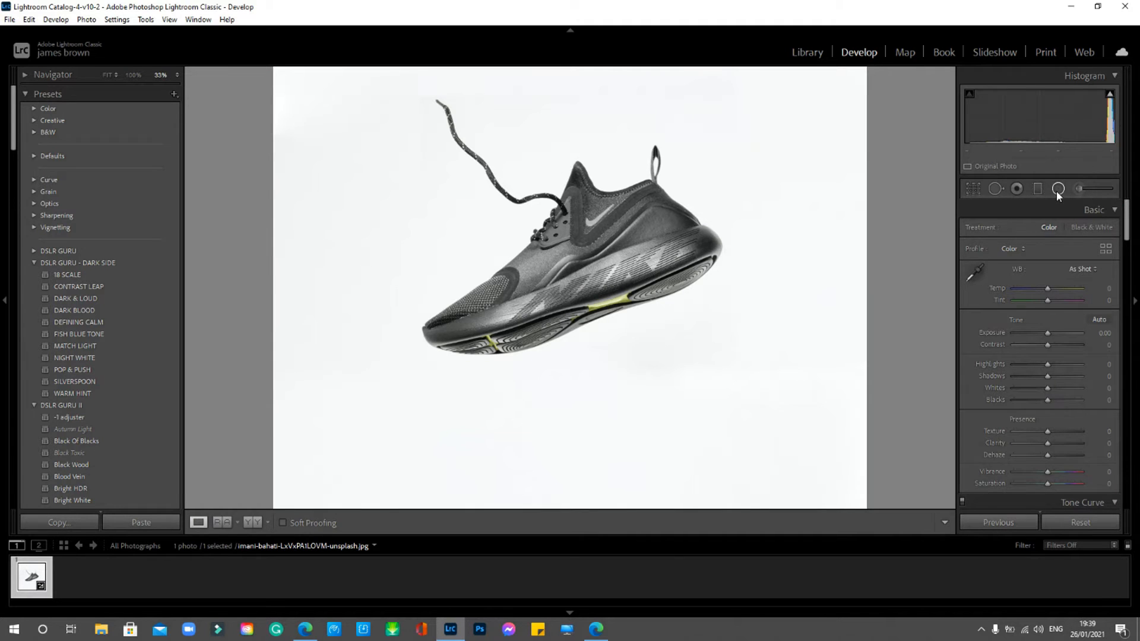
left_click(1056, 190)
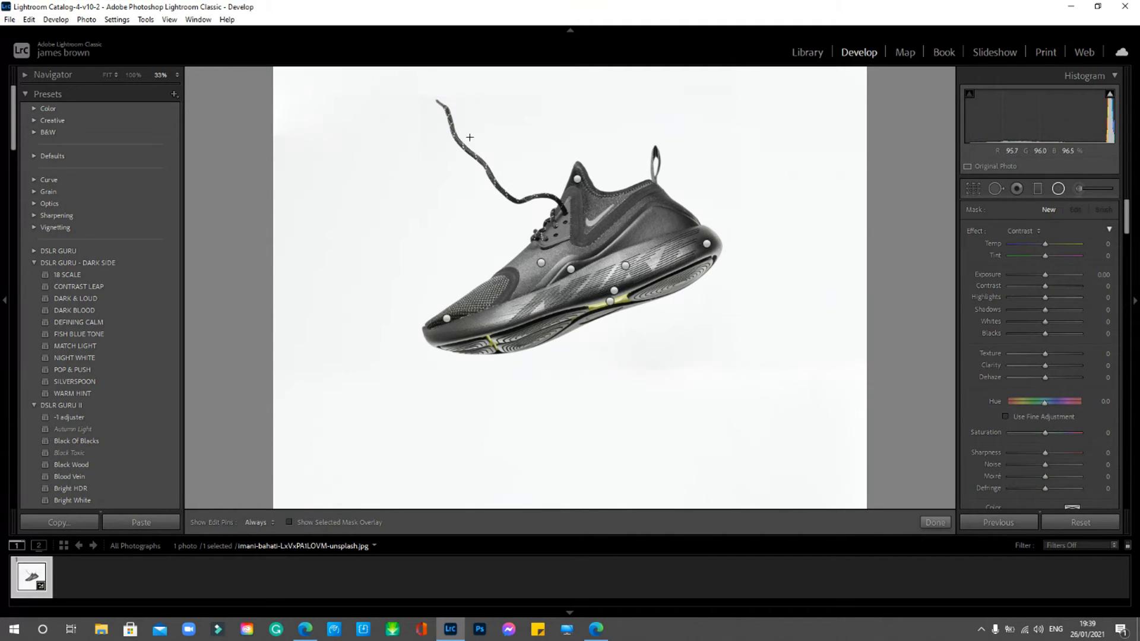
left_click_drag(501, 147, 692, 322)
left_click_drag(541, 122, 588, 211)
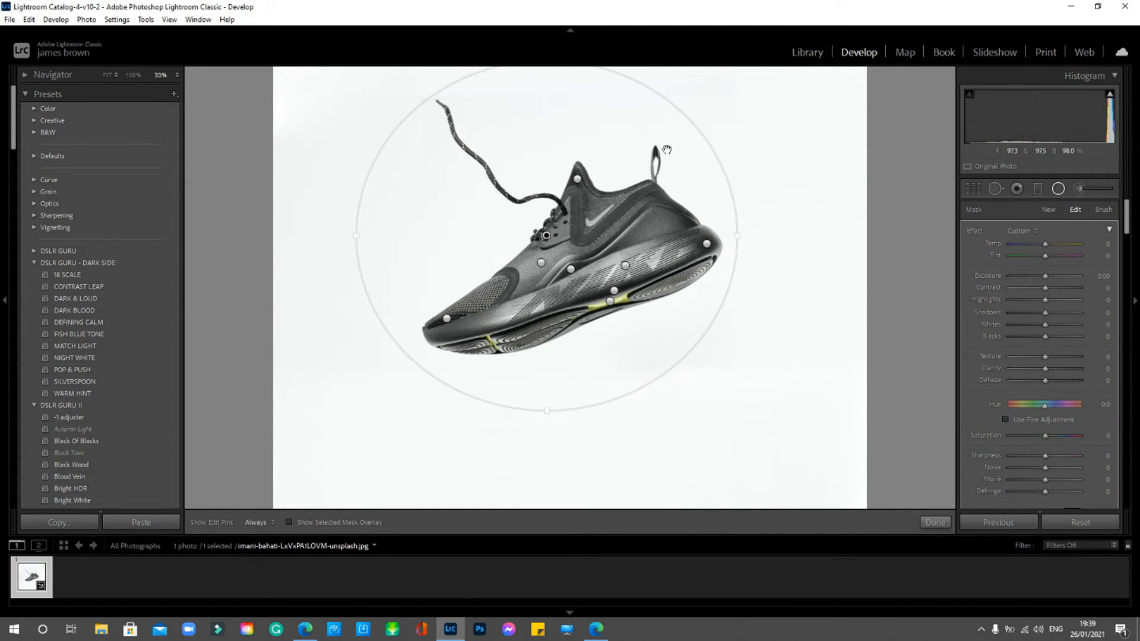
Step: Enlarge the big ellipse in height and width so that it surrounds the sneaker and its loose lace with more margin
scroll(712, 162, "up", 5)
scroll(699, 165, "down", 7)
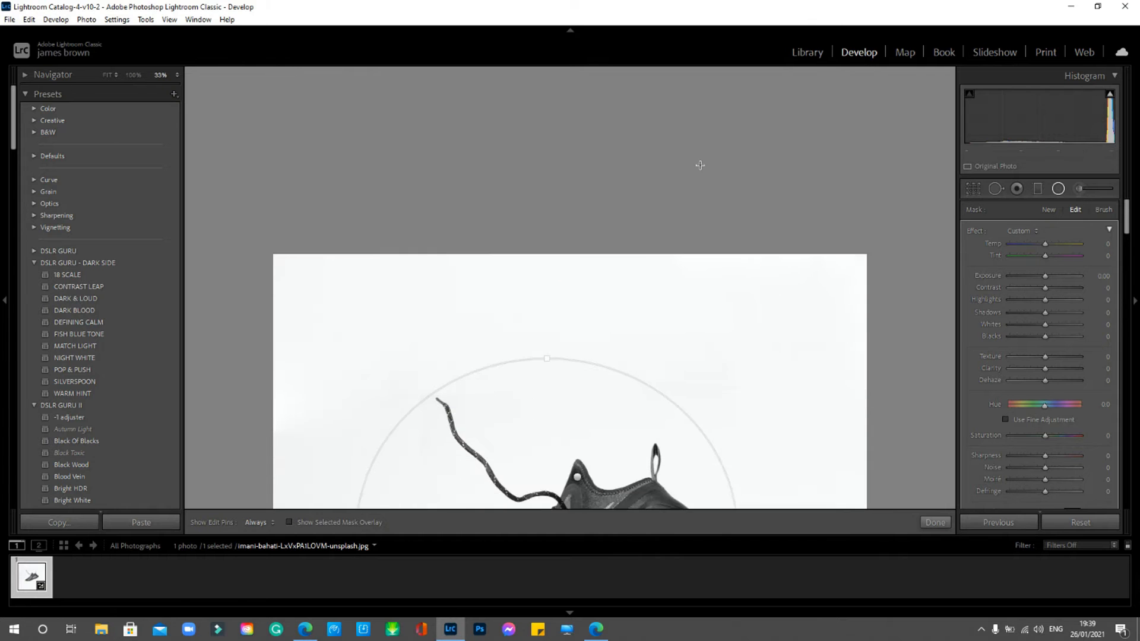
scroll(690, 165, "up", 4)
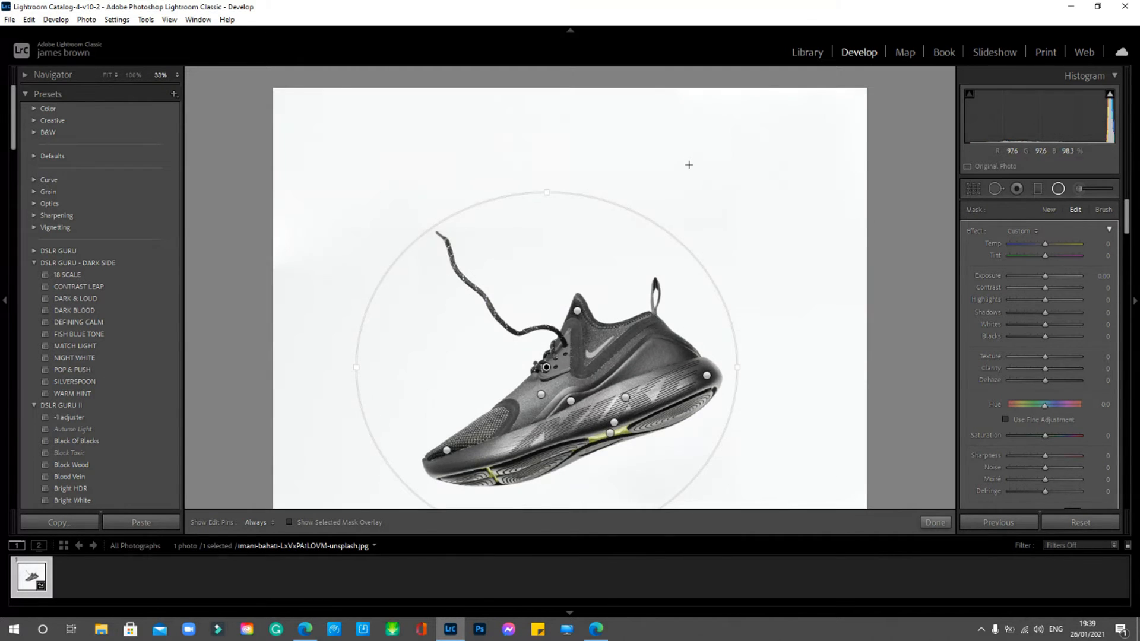
scroll(682, 164, "down", 1)
left_click_drag(549, 181, 546, 163)
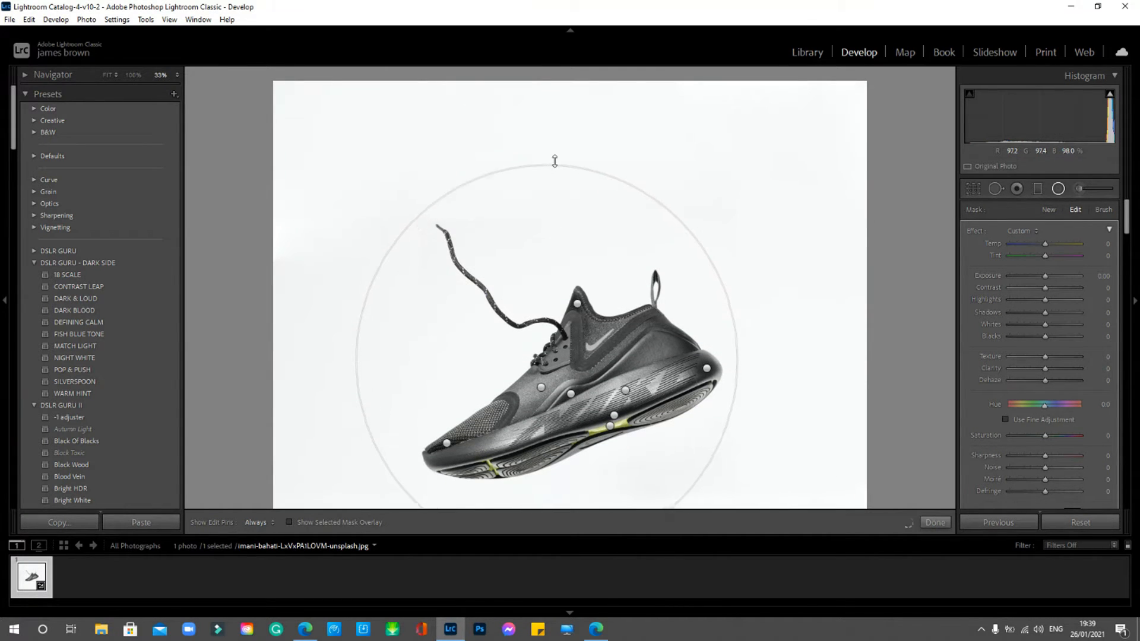
left_click_drag(741, 363, 780, 360)
Step: Check how the large ellipse encloses the sneaker within the whole photo, ending at 25% zoom
scroll(660, 318, "down", 5)
scroll(661, 318, "down", 3)
scroll(660, 318, "up", 6)
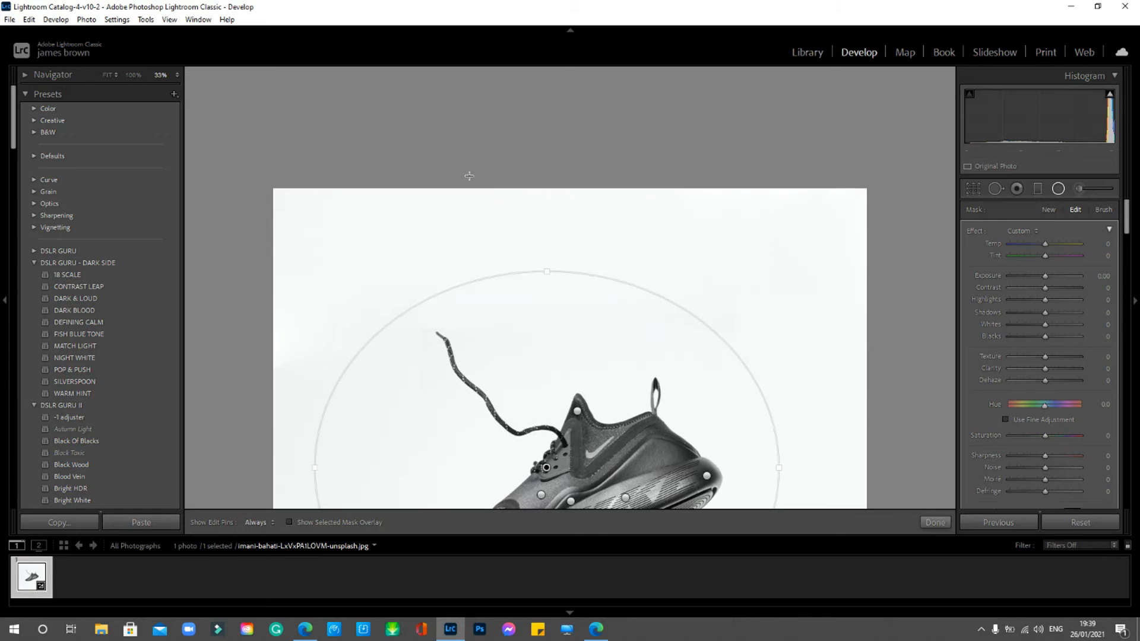
left_click(161, 75)
left_click(172, 140)
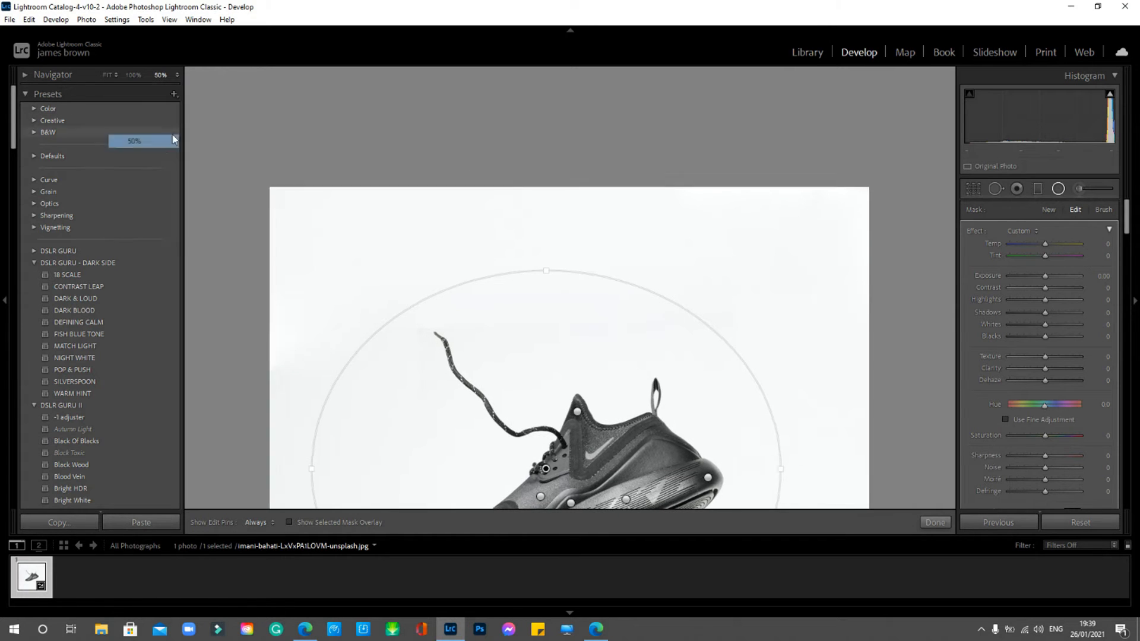
left_click_drag(563, 272, 571, 308)
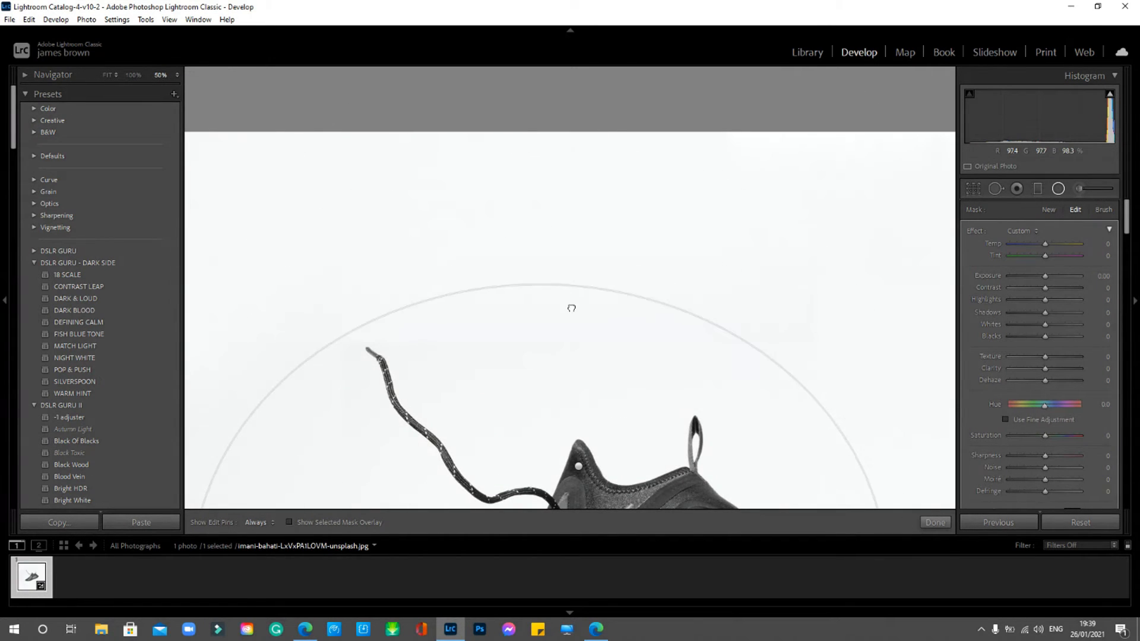
left_click(163, 75)
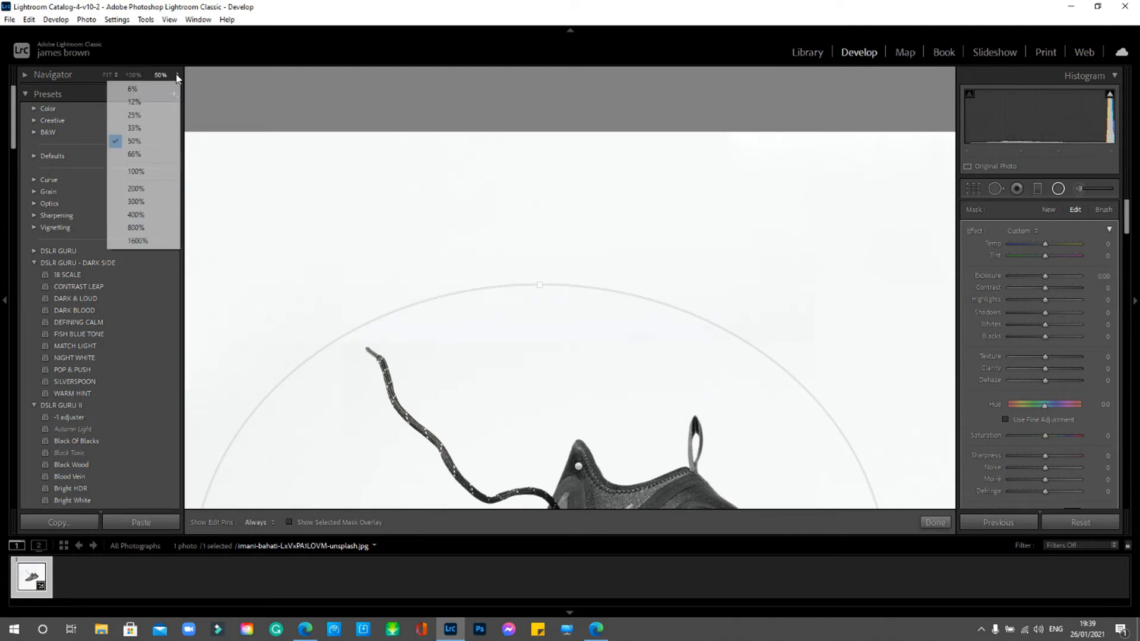
left_click(151, 117)
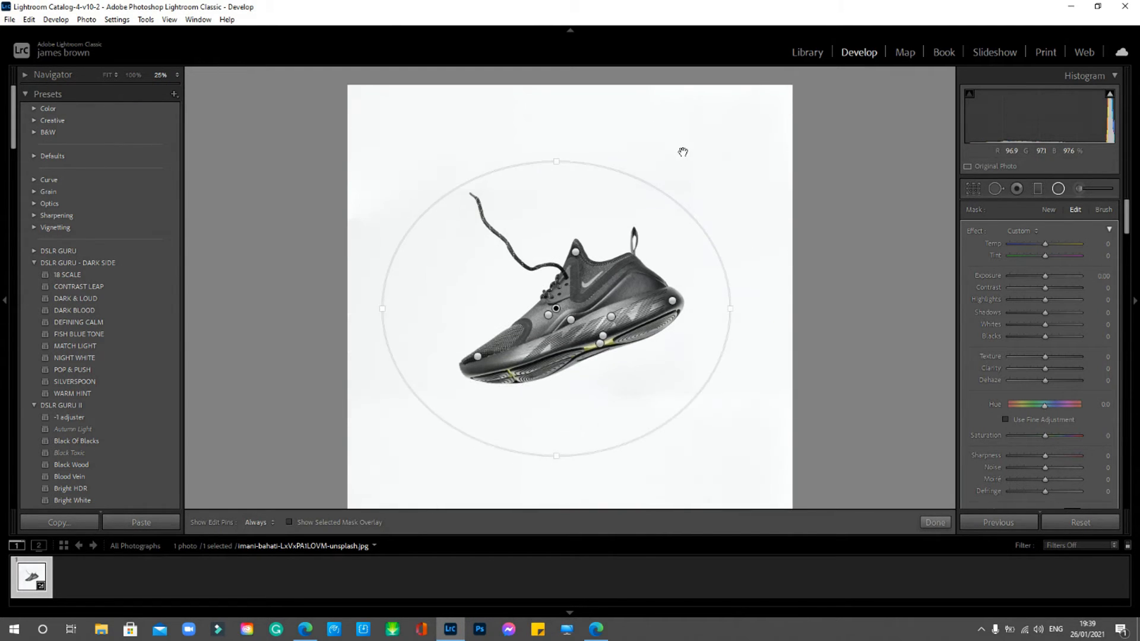
Step: Turn off Invert for the large ellipse so it affects only the background, checking both mask directions with the mask overlay
left_click_drag(1127, 221, 1127, 236)
scroll(1100, 250, "down", 2)
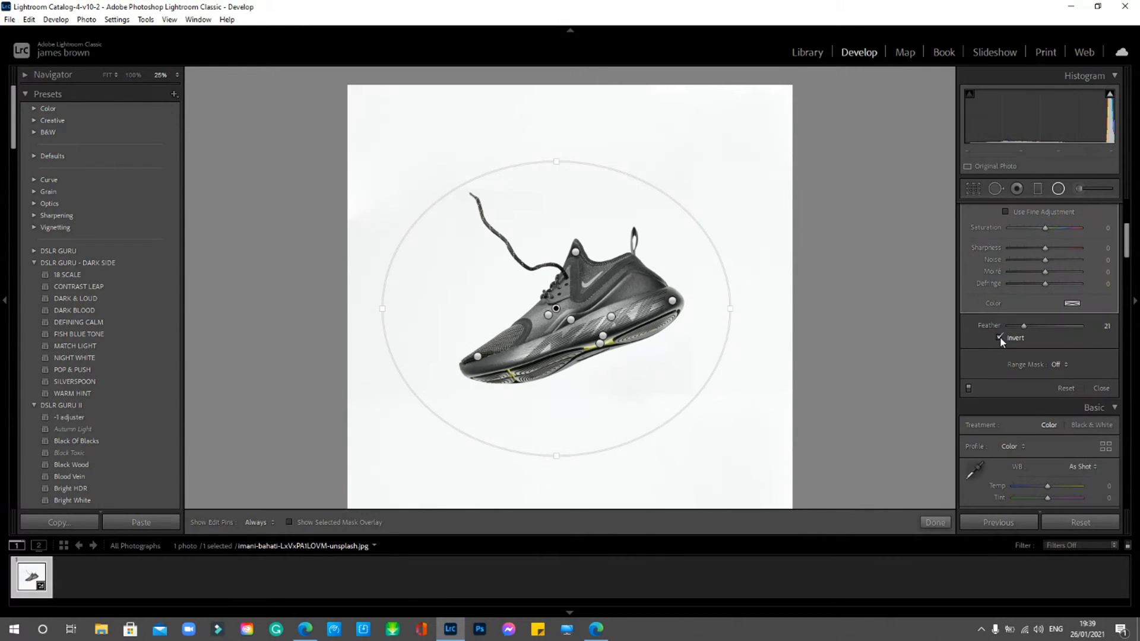
left_click(290, 522)
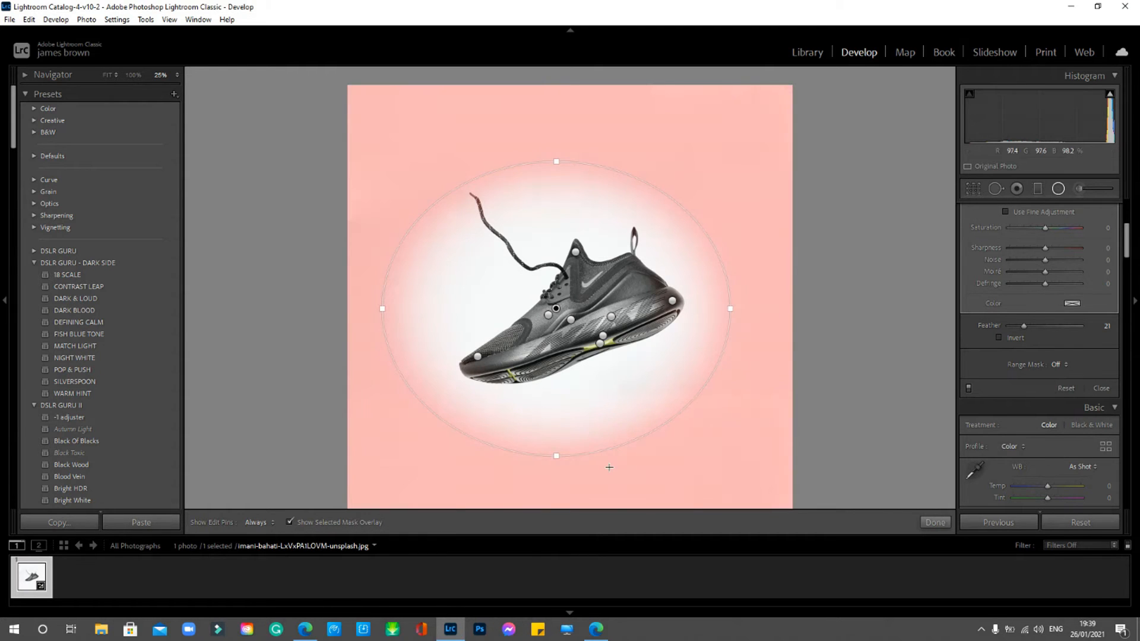
left_click(1000, 338)
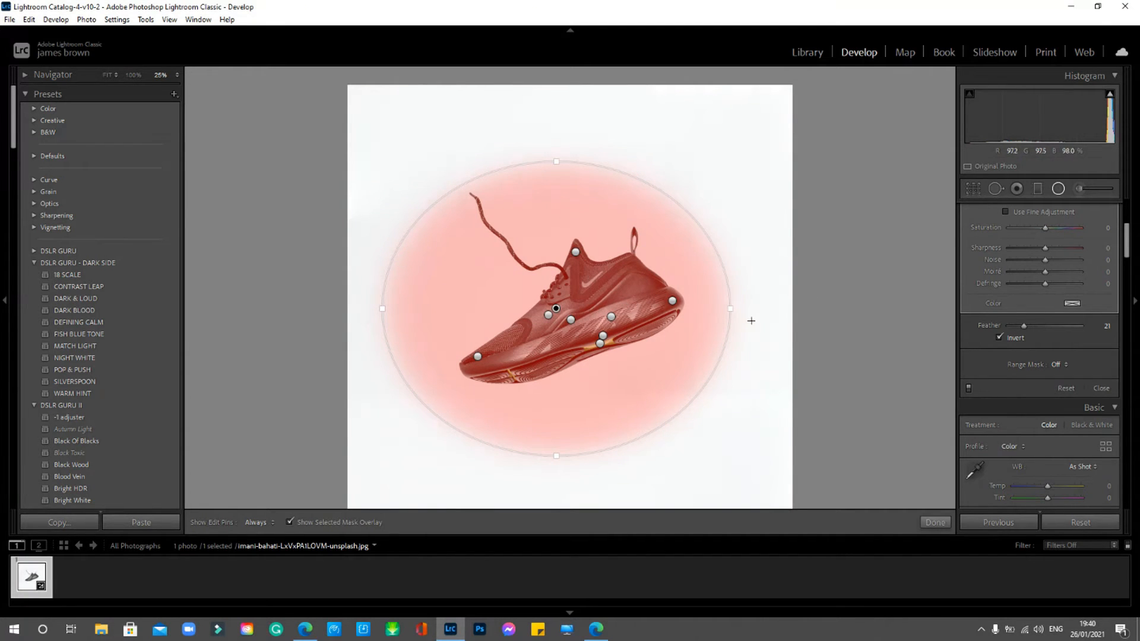
left_click(999, 337)
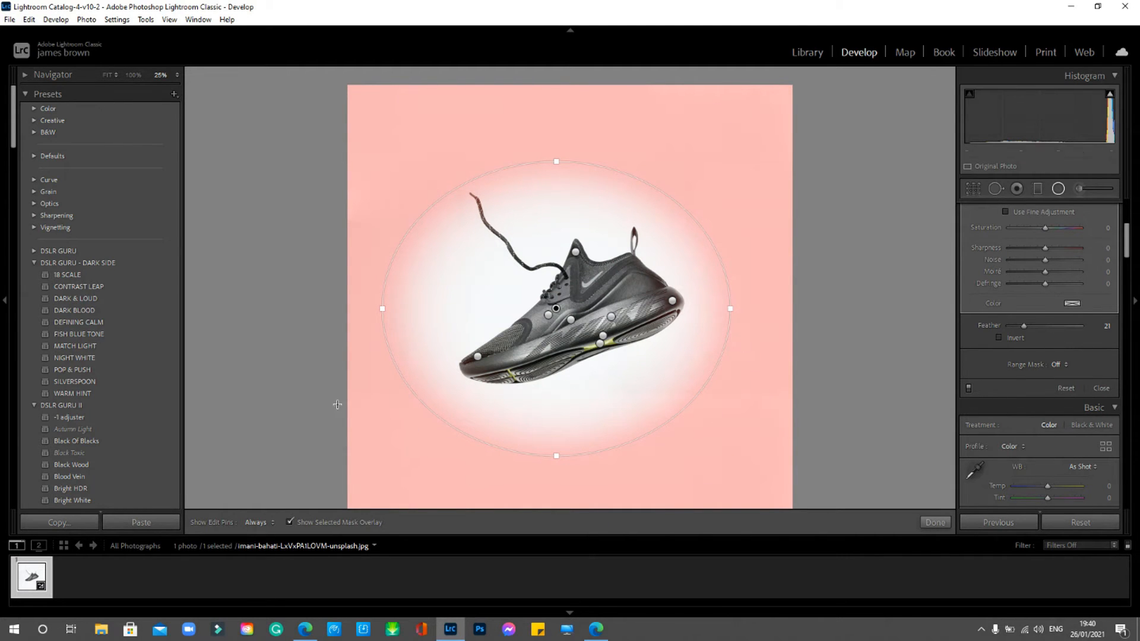
left_click(290, 522)
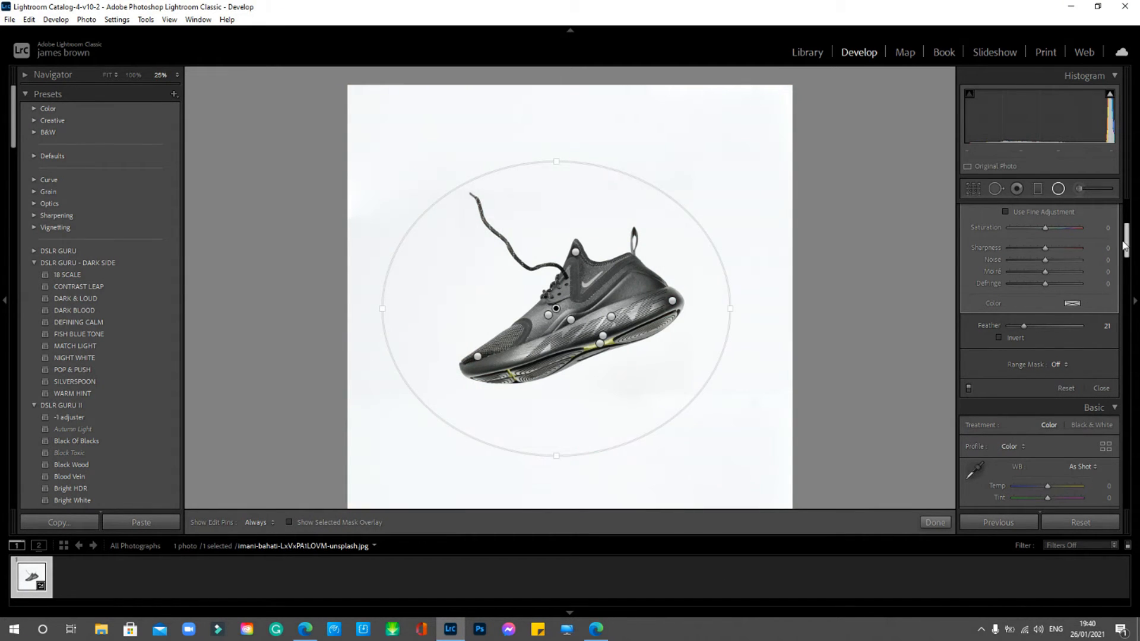
Step: Set the large background filter's Hue to 65.3 and Saturation to -19
left_click_drag(1127, 242, 1130, 225)
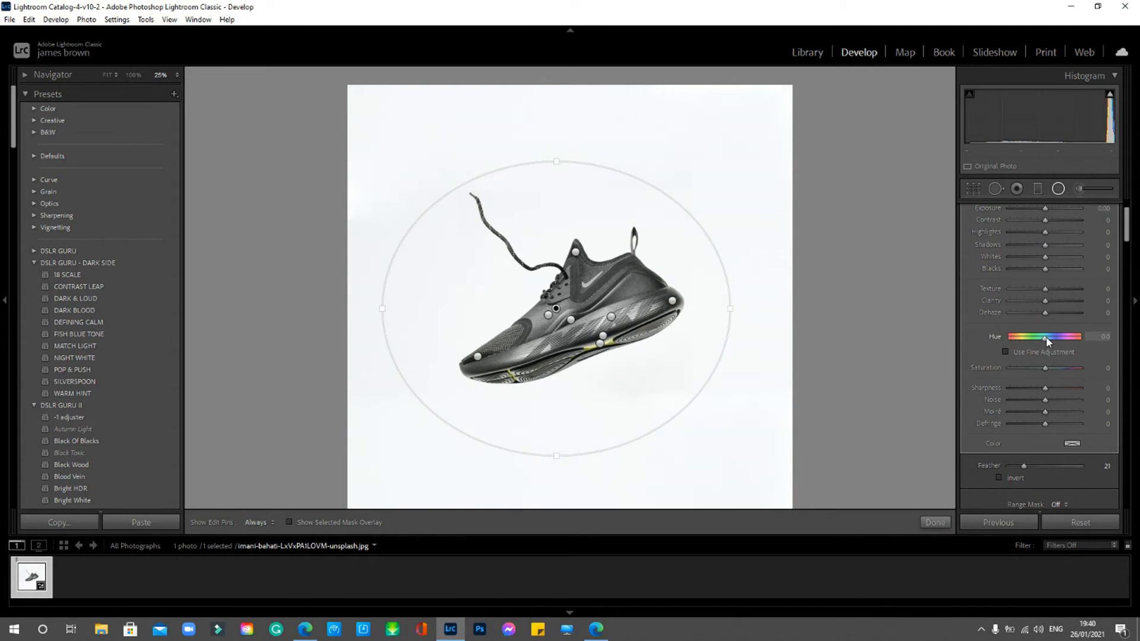
left_click_drag(1044, 339, 1036, 368)
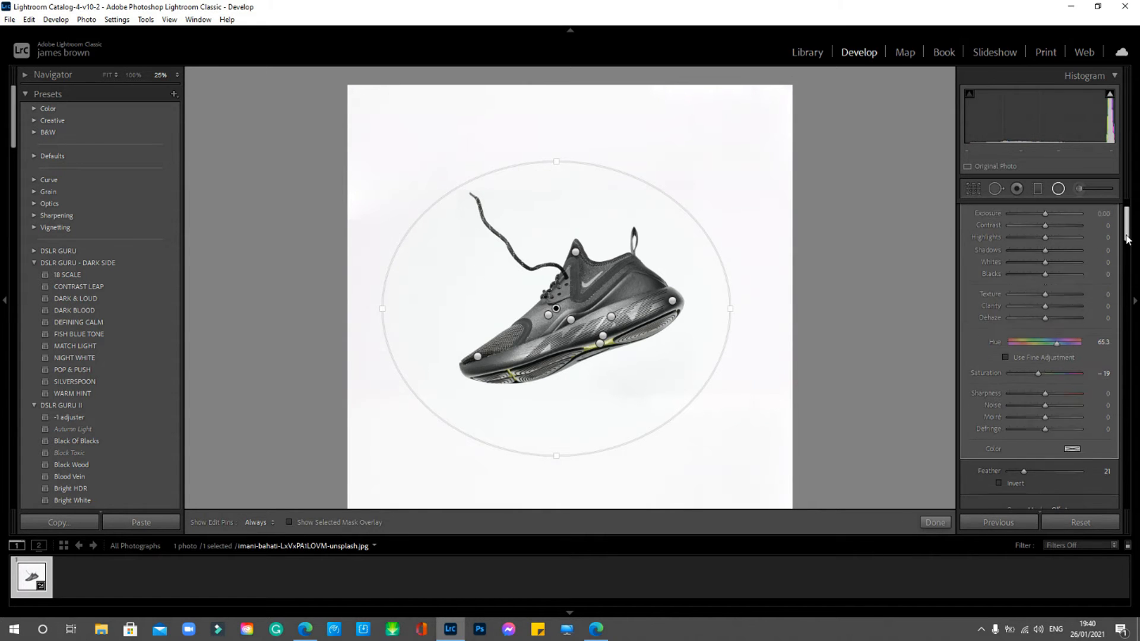
Step: Tint the large filter's background with Temp -46, Tint 92, Saturation 73 and a fine-adjusted Hue of 57.5
scroll(1062, 231, "up", 3)
left_click_drag(1045, 244, 1077, 256)
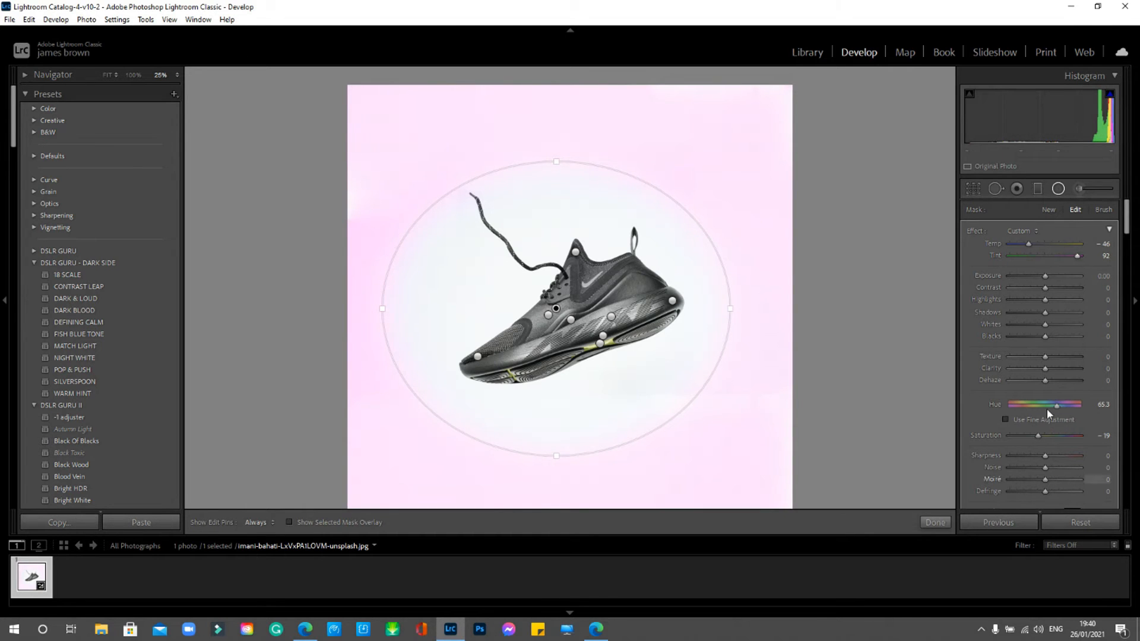
mouse_move(1061, 410)
left_mouse_down()
mouse_move(1000, 405)
mouse_move(1051, 408)
left_mouse_up()
left_click(1005, 420)
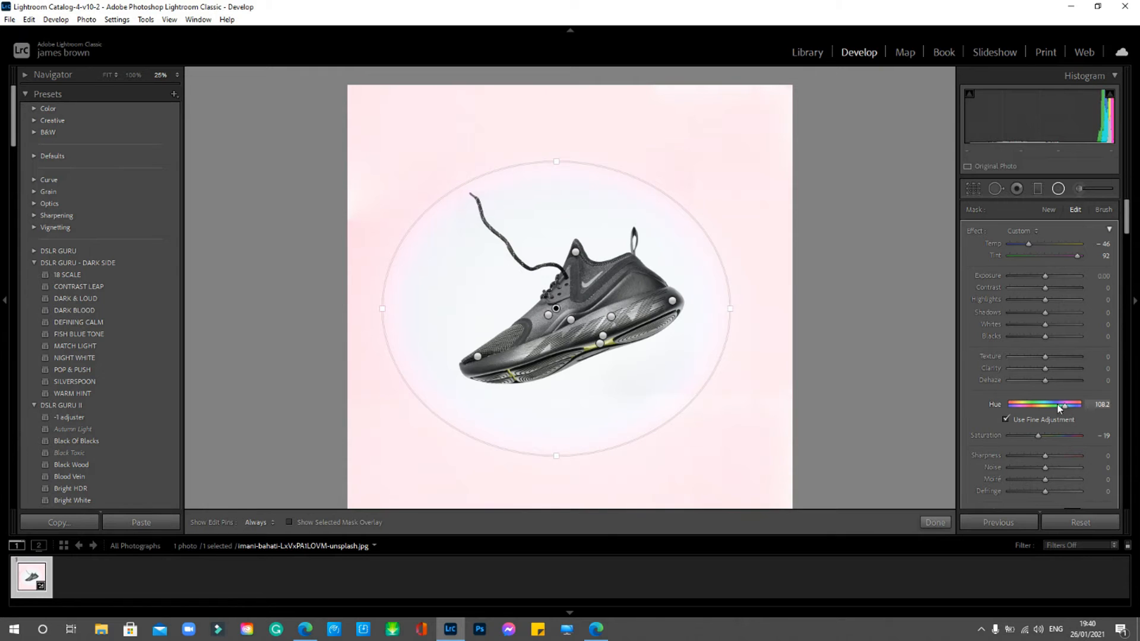
left_click_drag(1063, 409, 1035, 409)
left_click_drag(1055, 406, 977, 413)
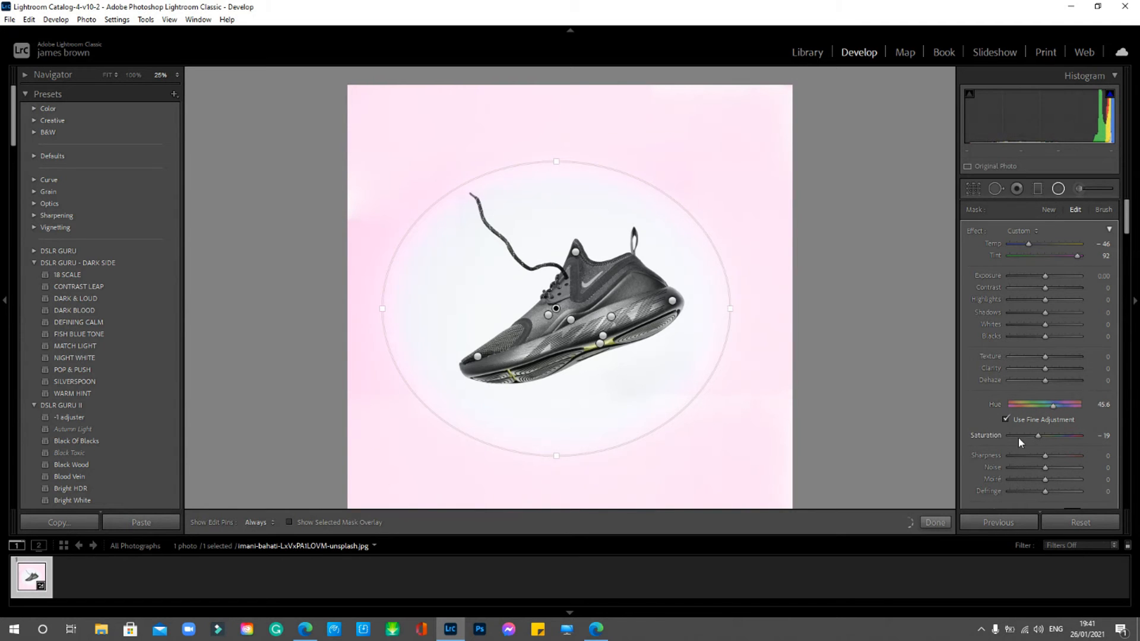
left_click_drag(1041, 437, 1086, 398)
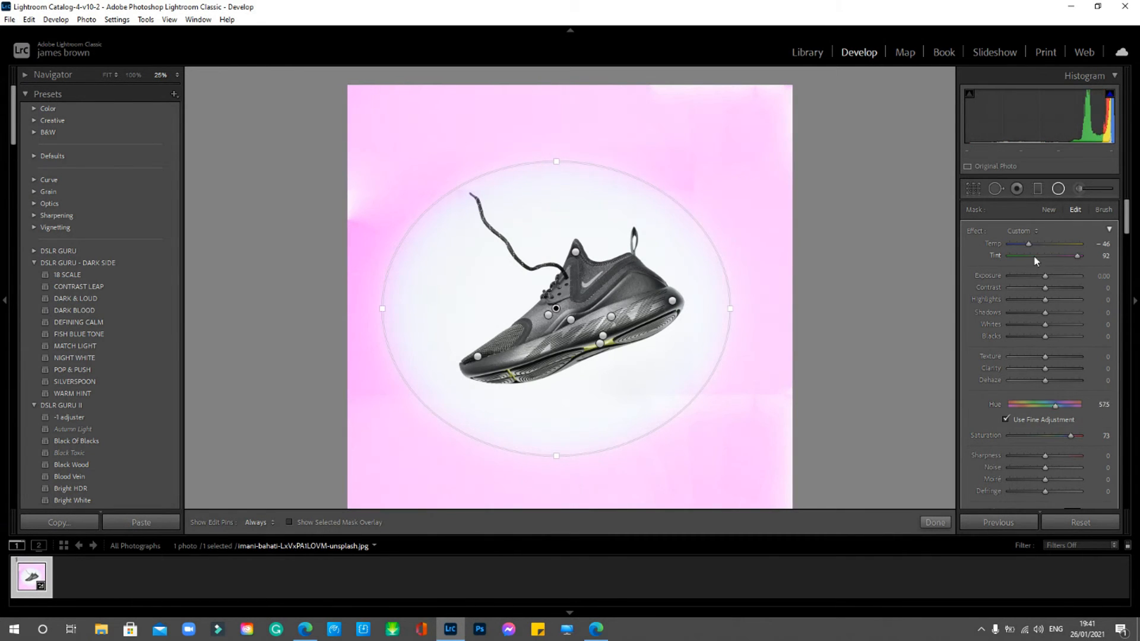
Step: Reset the background filter's Temp to 0 and set its Tint to 16 and Hue to 72.6
left_click_drag(1028, 244, 1054, 256)
double_click(1017, 244)
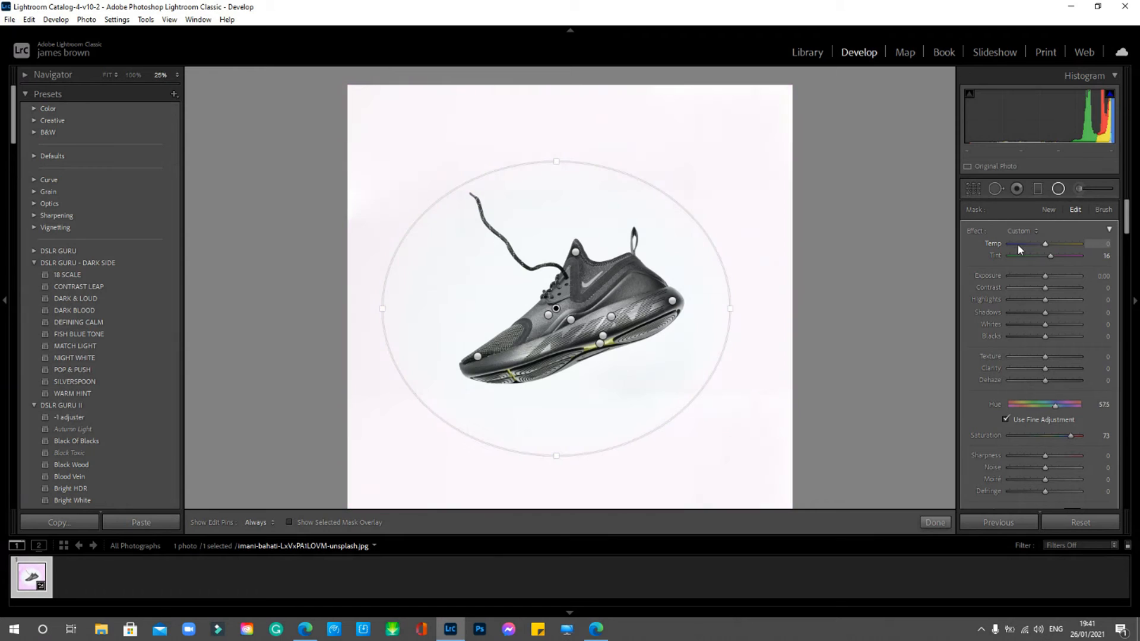
left_click_drag(1055, 405, 1063, 407)
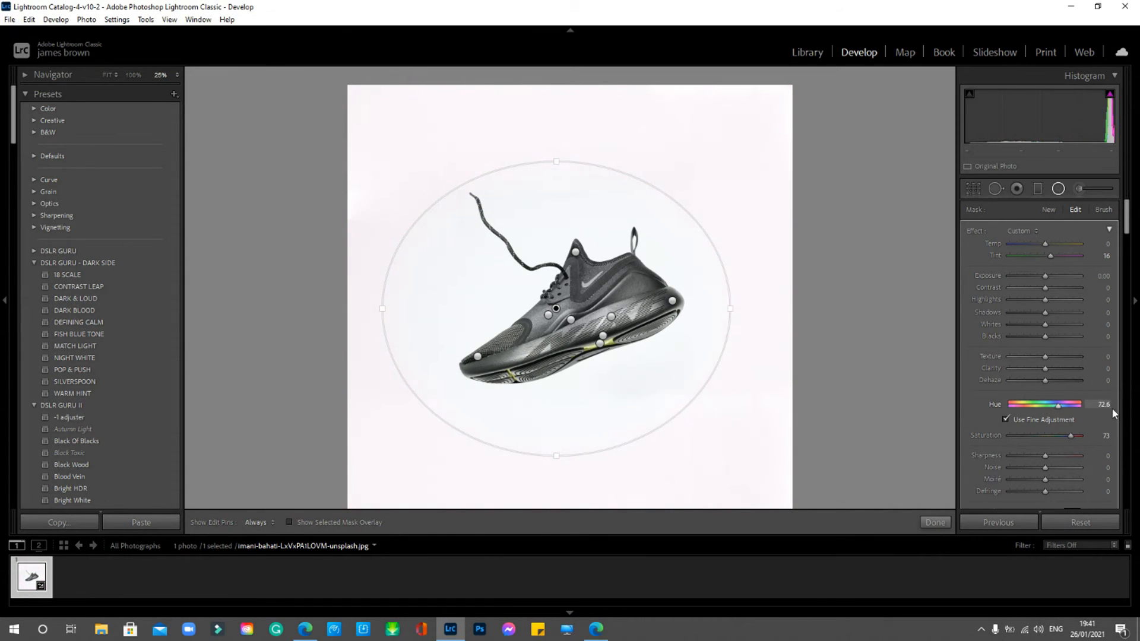
Step: Colour the background light blue with Temp -60, Tint 100, Hue -27.1 and Saturation 53, with fine hue adjustment turned off
left_click_drag(1060, 405, 982, 408)
left_click_drag(1059, 407, 1063, 435)
left_click_drag(1045, 246, 1086, 263)
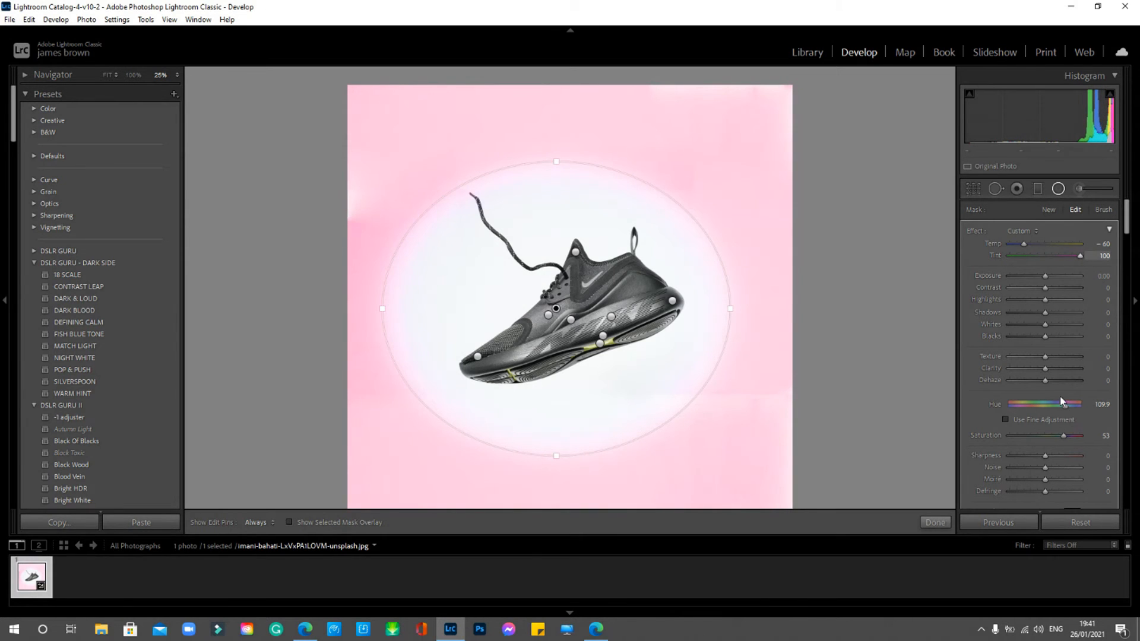
mouse_move(1061, 404)
left_mouse_down()
mouse_move(1025, 403)
mouse_move(1039, 404)
left_mouse_up()
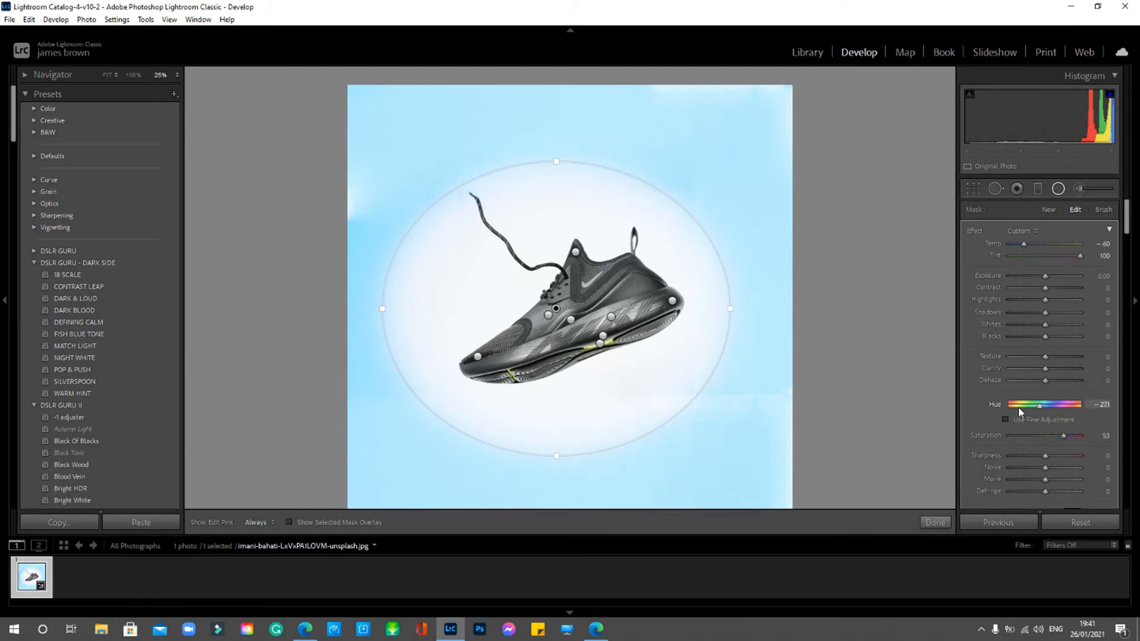
Step: Set the large background filter's Feather to 100 and finish editing the radial filters
scroll(1128, 232, "down", 2)
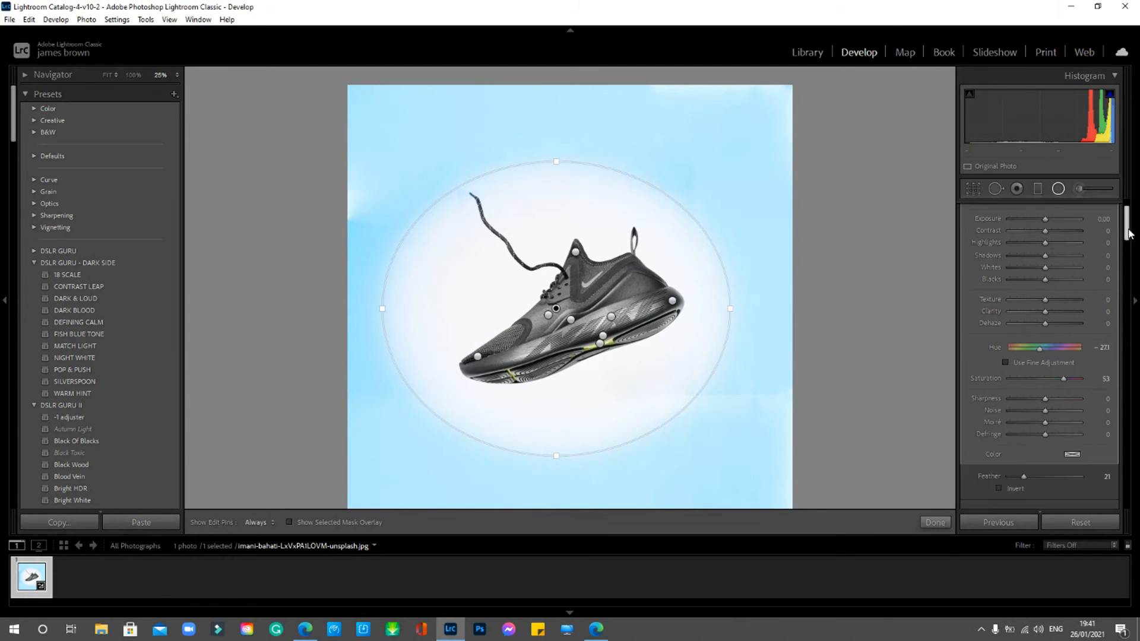
scroll(1128, 231, "down", 2)
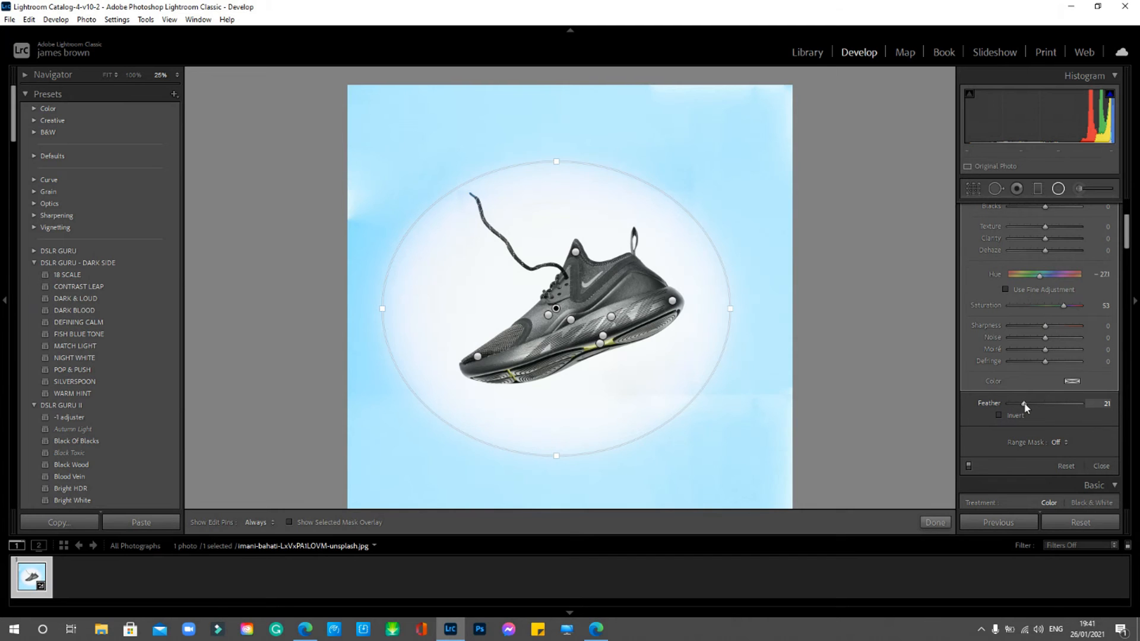
left_click_drag(1039, 406, 1095, 410)
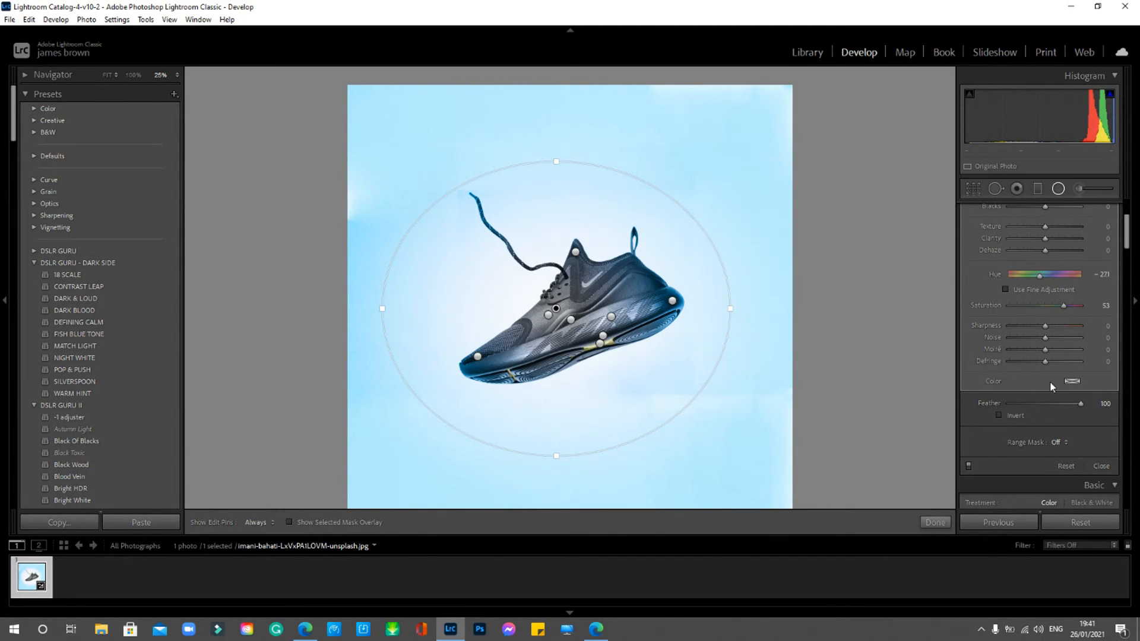
left_click(942, 522)
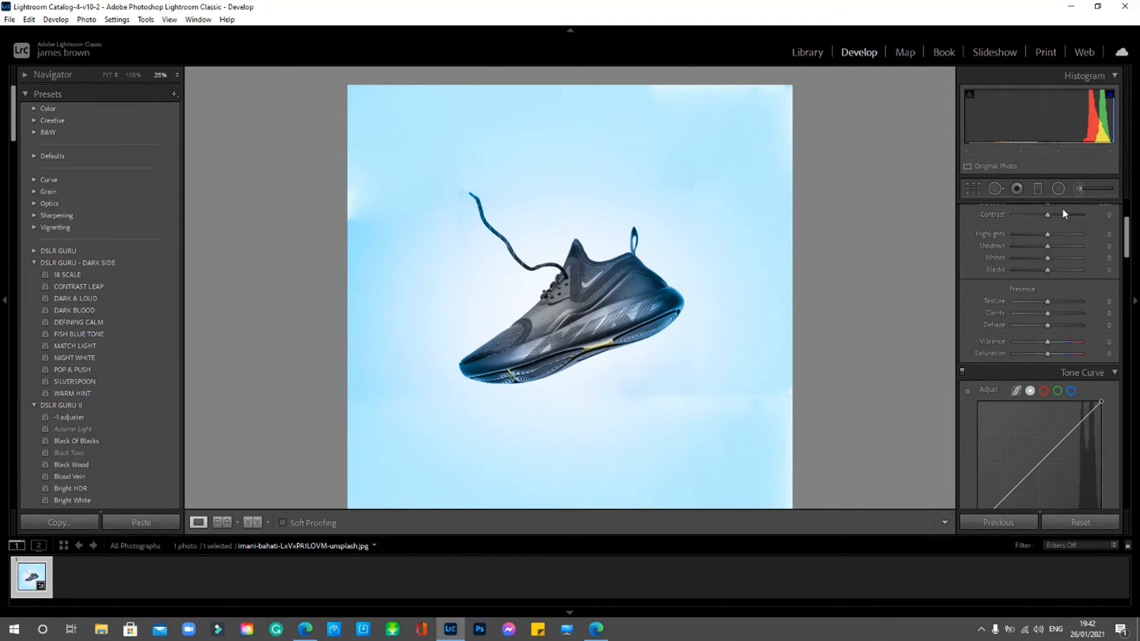
Step: Reopen the radial filters and check the individual ones across the sneaker, from the heel and midsole to the toe
left_click(1058, 188)
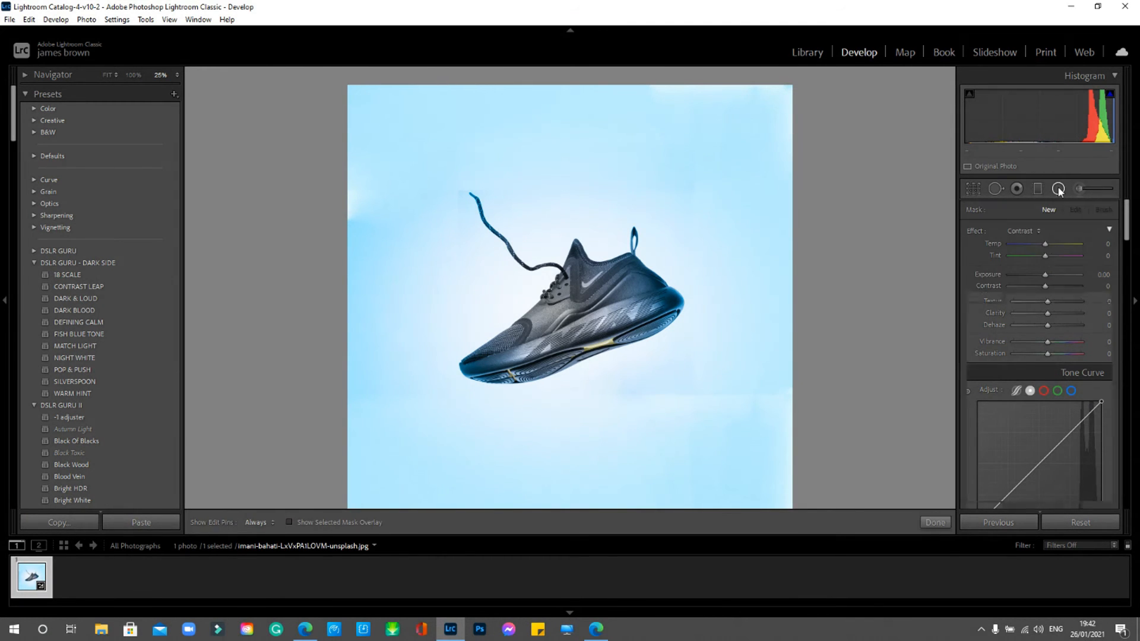
left_click(570, 319)
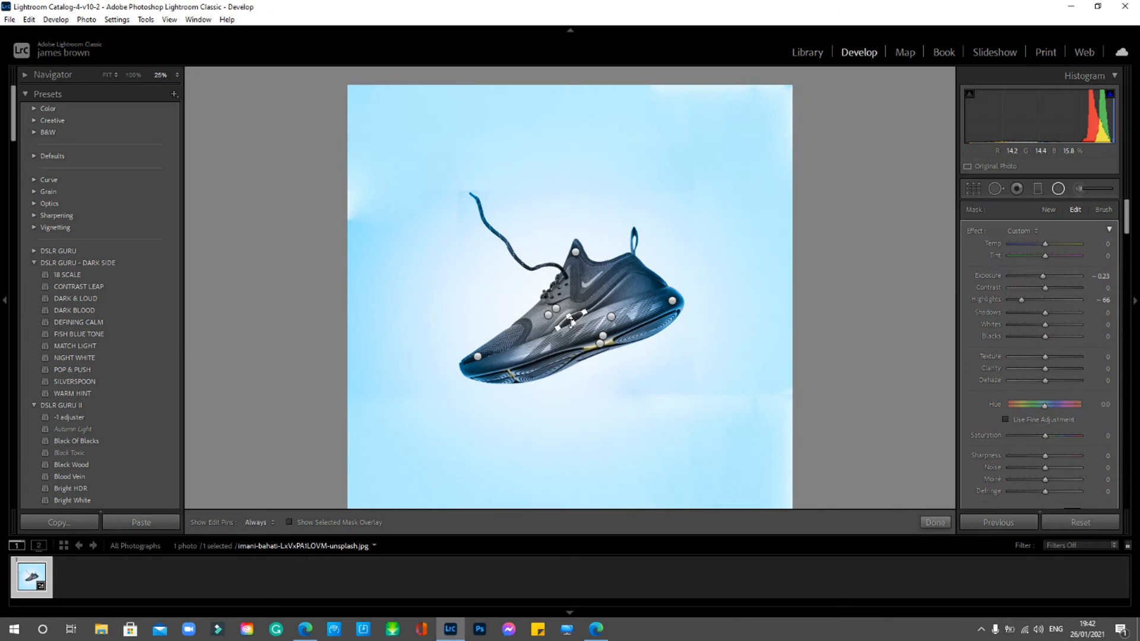
left_click(576, 252)
left_click(672, 301)
left_click(602, 339)
left_click(611, 317)
left_click(482, 352)
left_click(667, 194)
key("Delete")
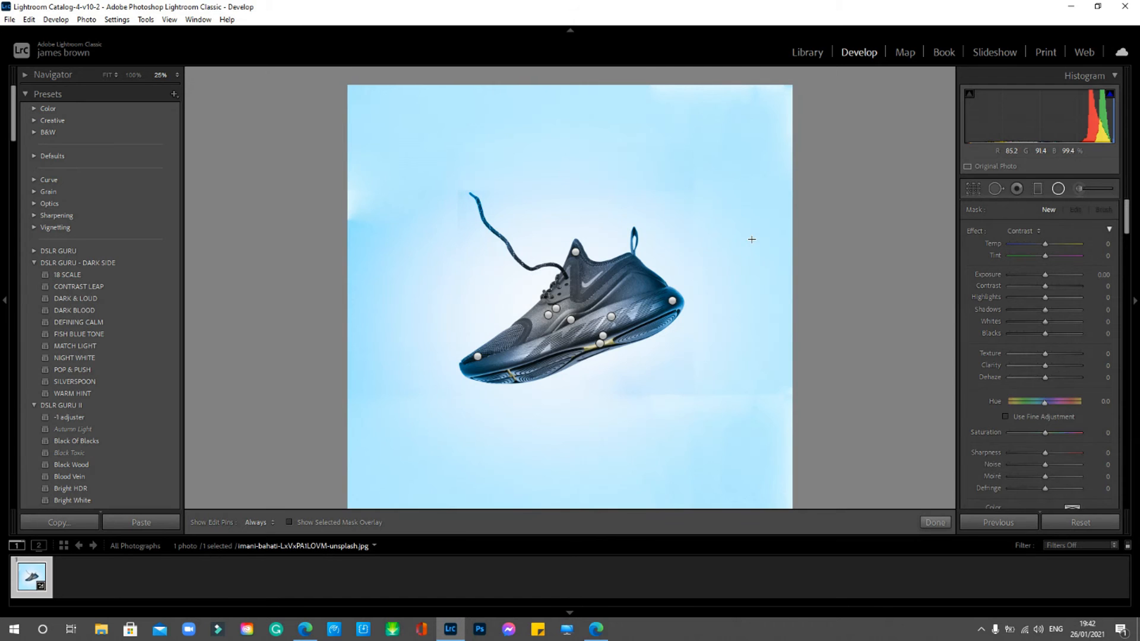
key("ctrl+minus")
left_click(585, 306)
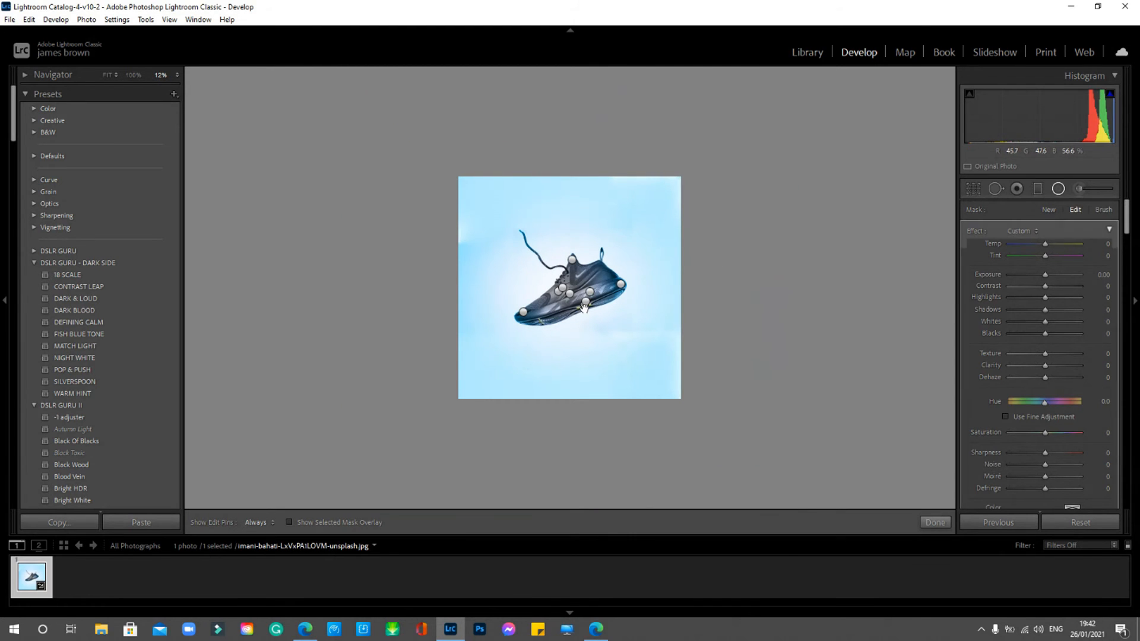
left_click(585, 303)
left_click(589, 292)
key("ctrl+equal")
left_click(571, 320)
Step: Give the large background filter a hard edge with Feather 0 and finish editing the radial filters
left_click(555, 309)
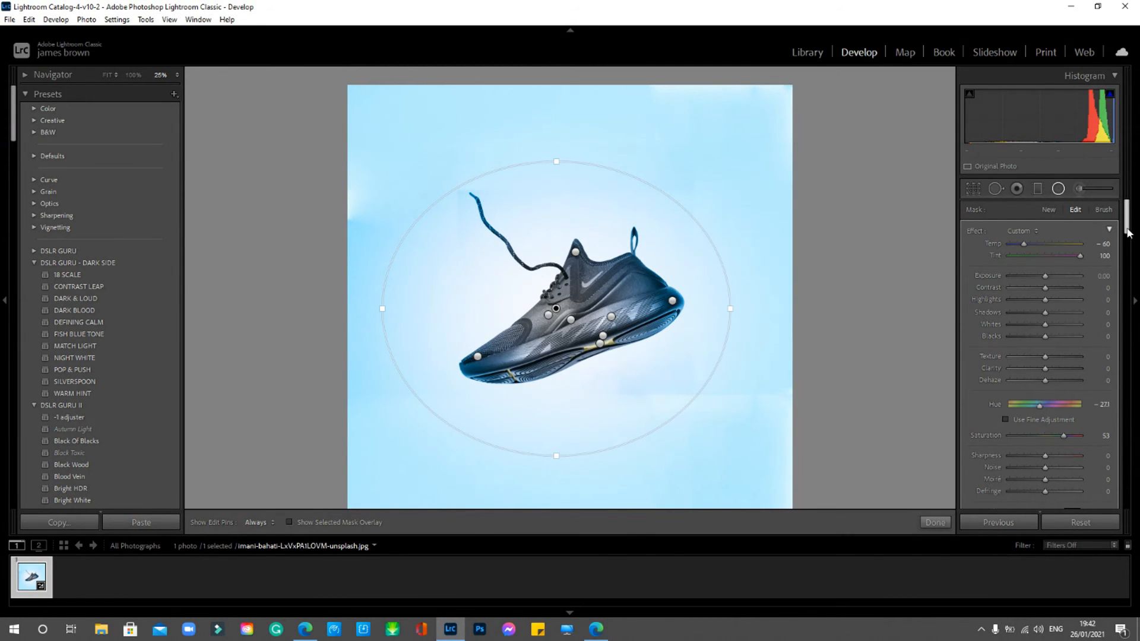
left_click_drag(1128, 233, 1127, 251)
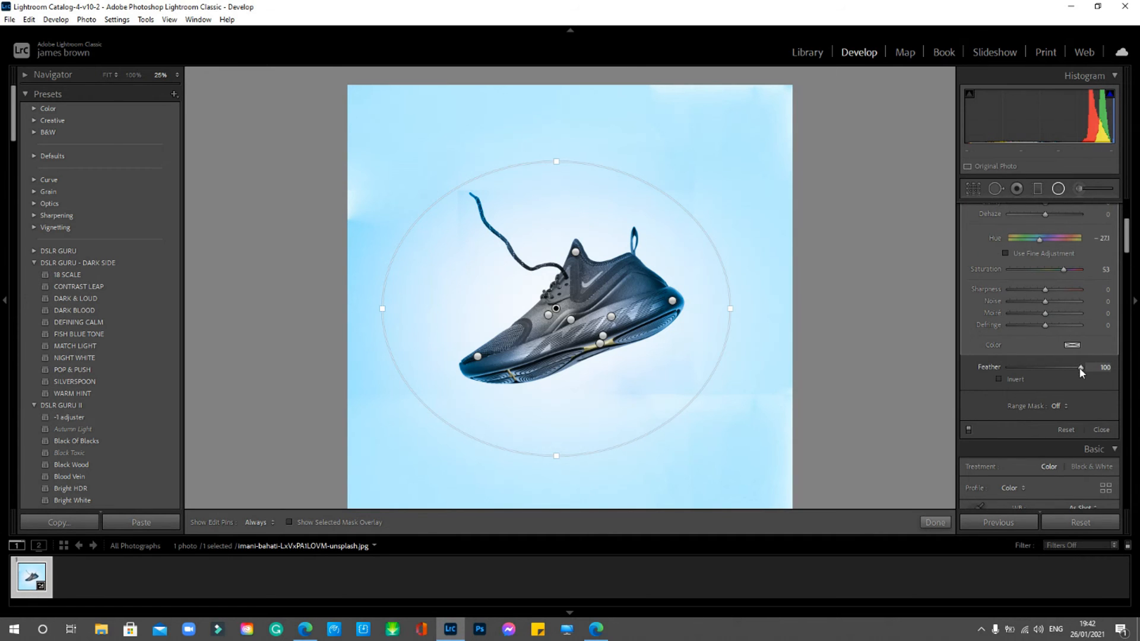
left_click_drag(1030, 368, 981, 364)
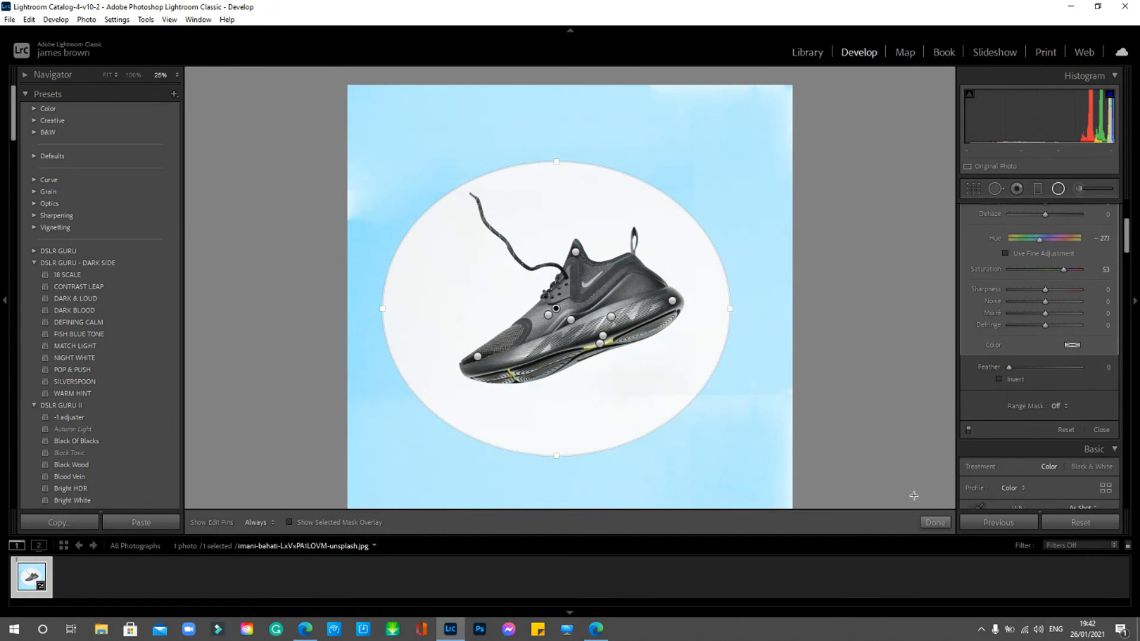
left_click(936, 522)
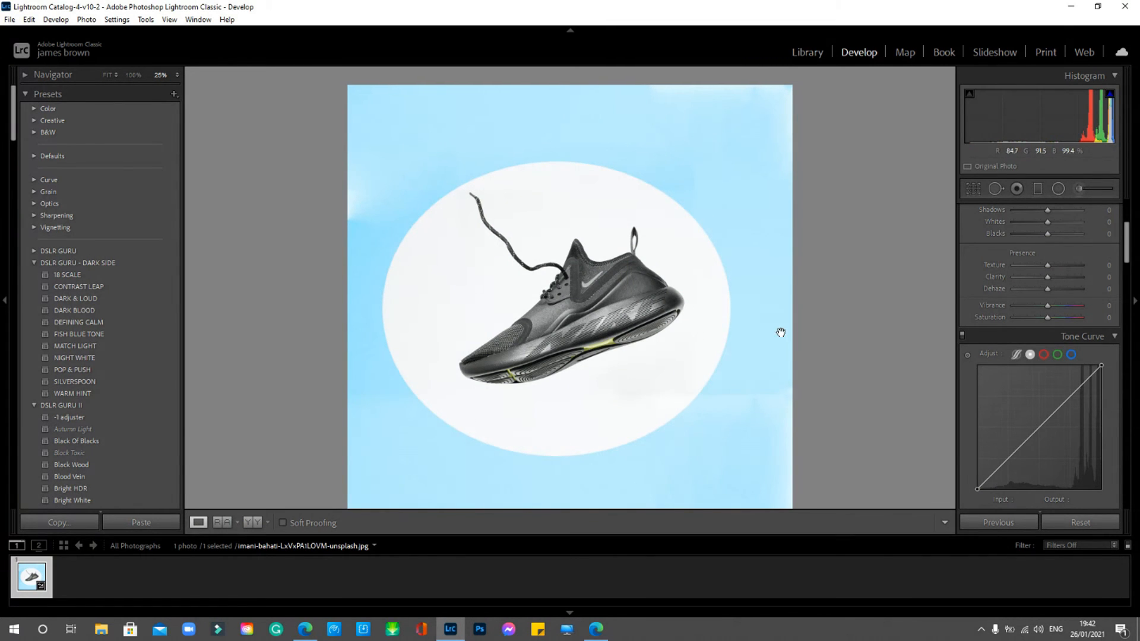
Step: Examine the hard-edged ellipse around the sneaker against the blue background, from the photo's upper to lower edge
left_click_drag(805, 317, 785, 338)
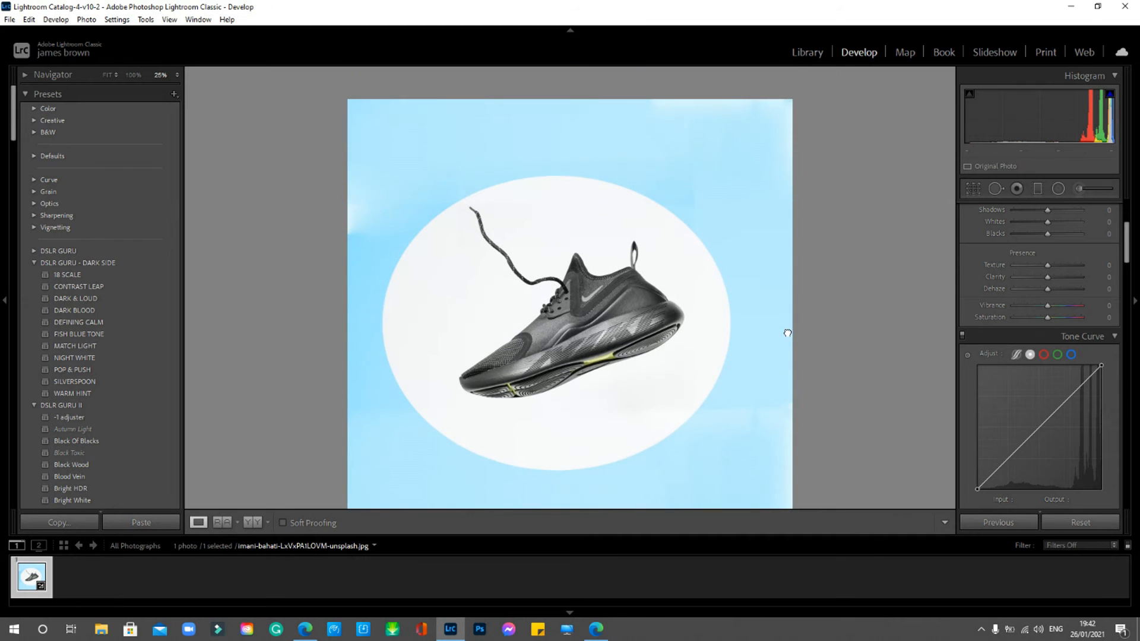
left_click_drag(534, 407, 565, 368)
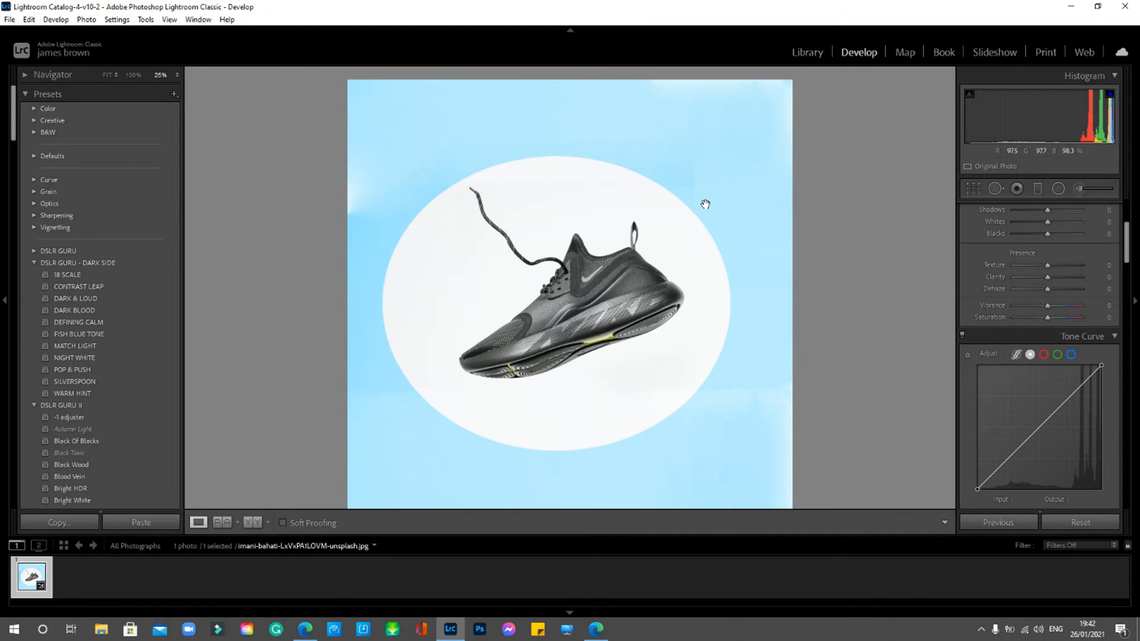
scroll(552, 323, "down", 2)
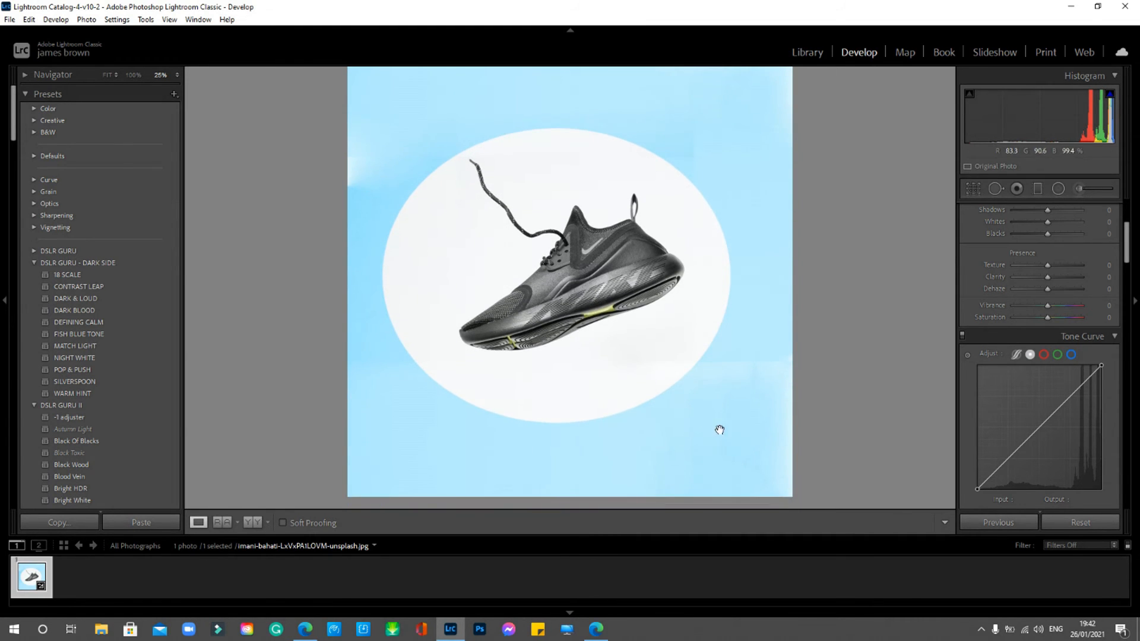
left_click_drag(627, 216, 637, 260)
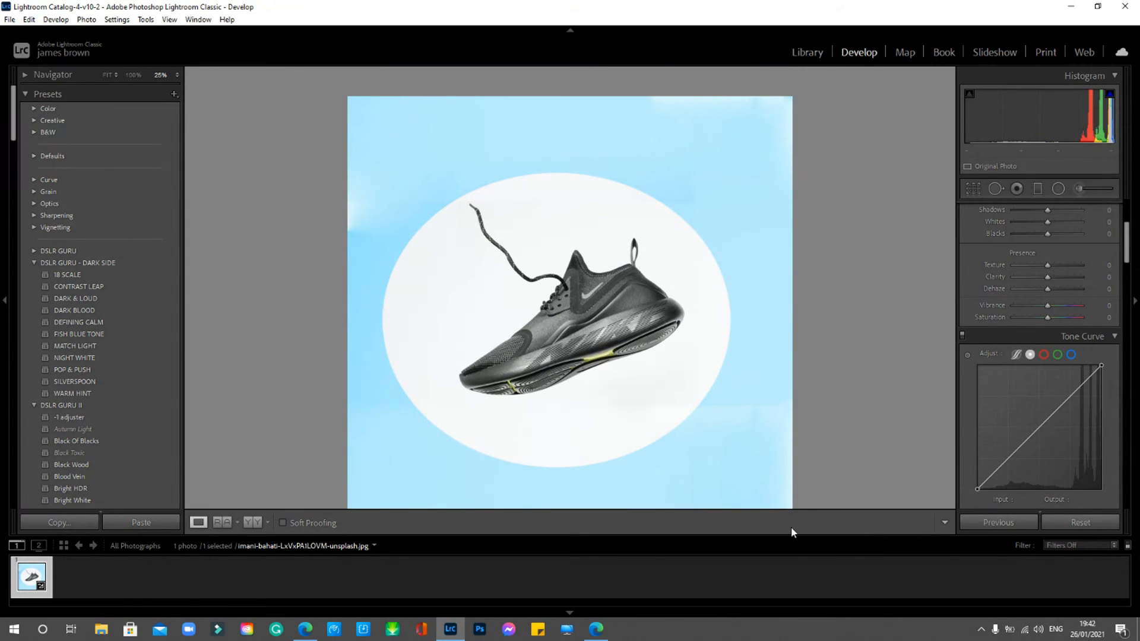
scroll(774, 377, "down", 4)
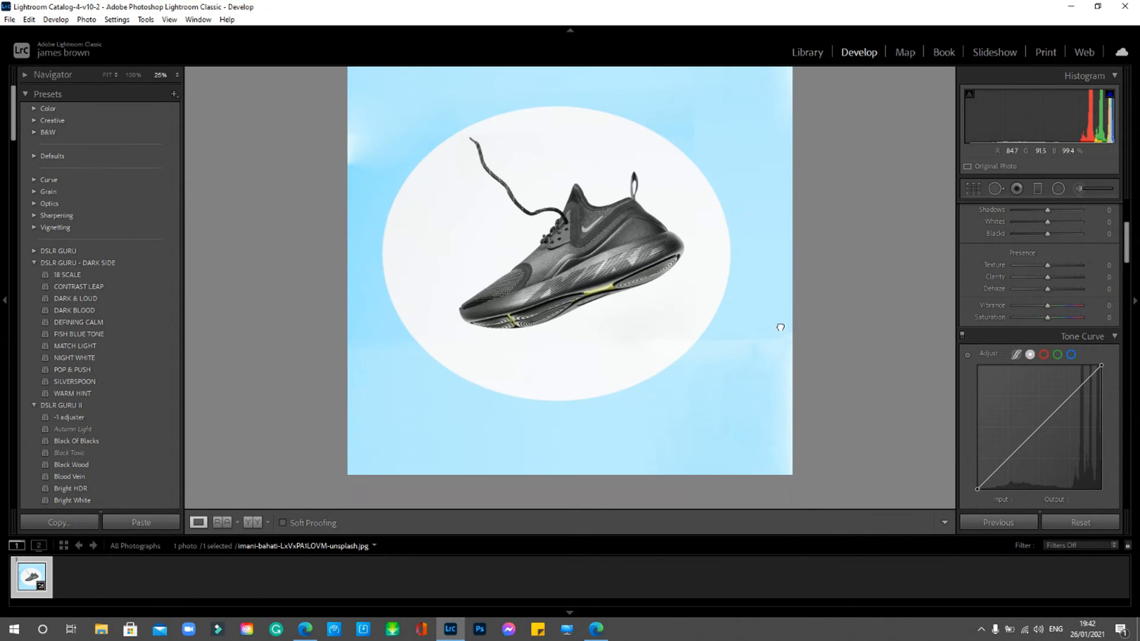
Step: Bring the radial filters back up and inspect the ones along the sneaker's midsole and yellow sole accent
left_click_drag(1127, 236, 1129, 216)
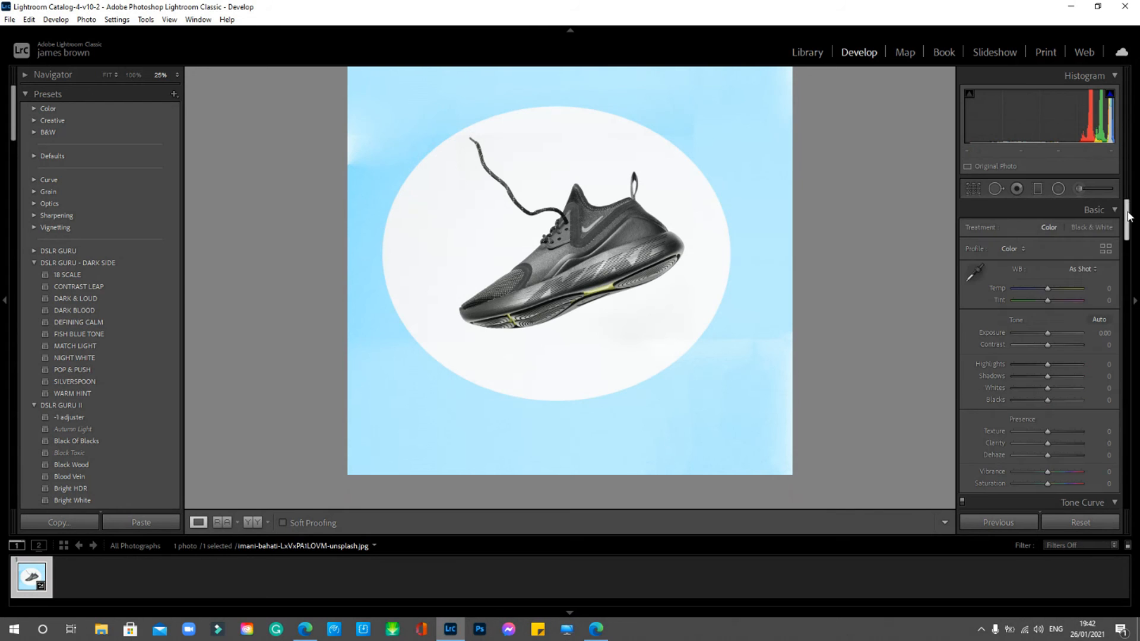
left_click(1058, 189)
left_click_drag(1128, 212, 1128, 234)
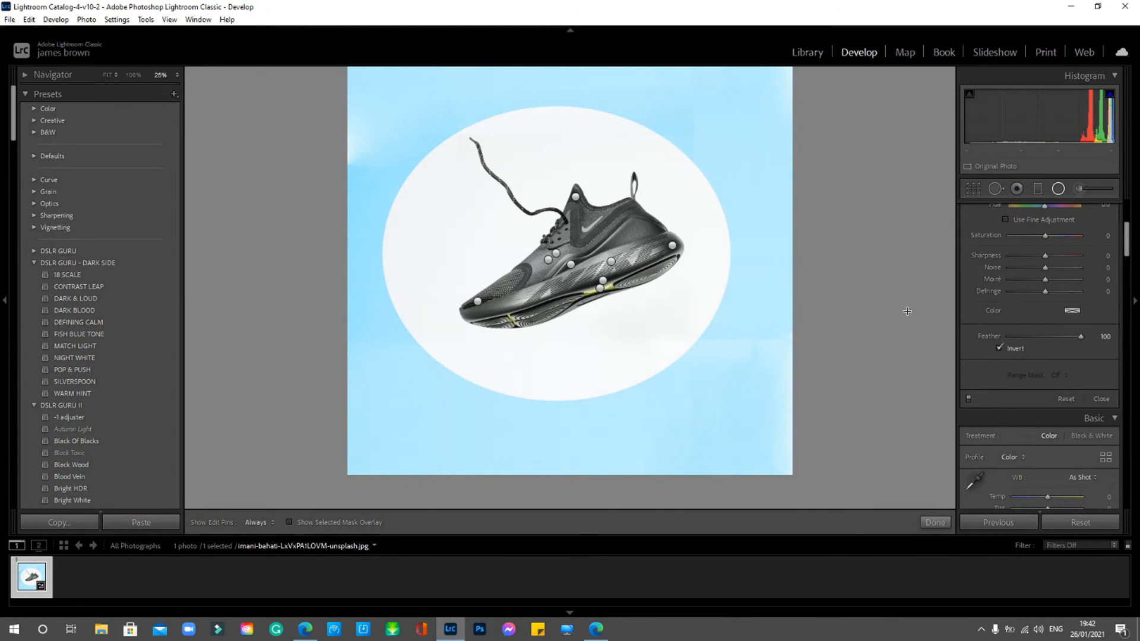
left_click(601, 287)
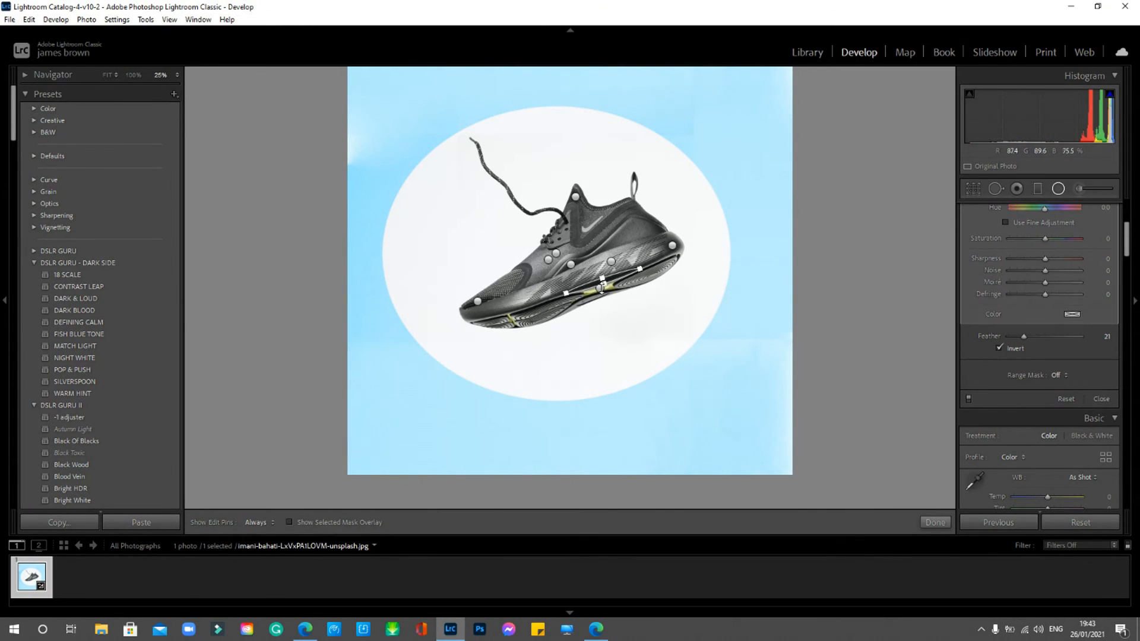
left_click_drag(614, 263, 608, 271)
left_click(599, 288)
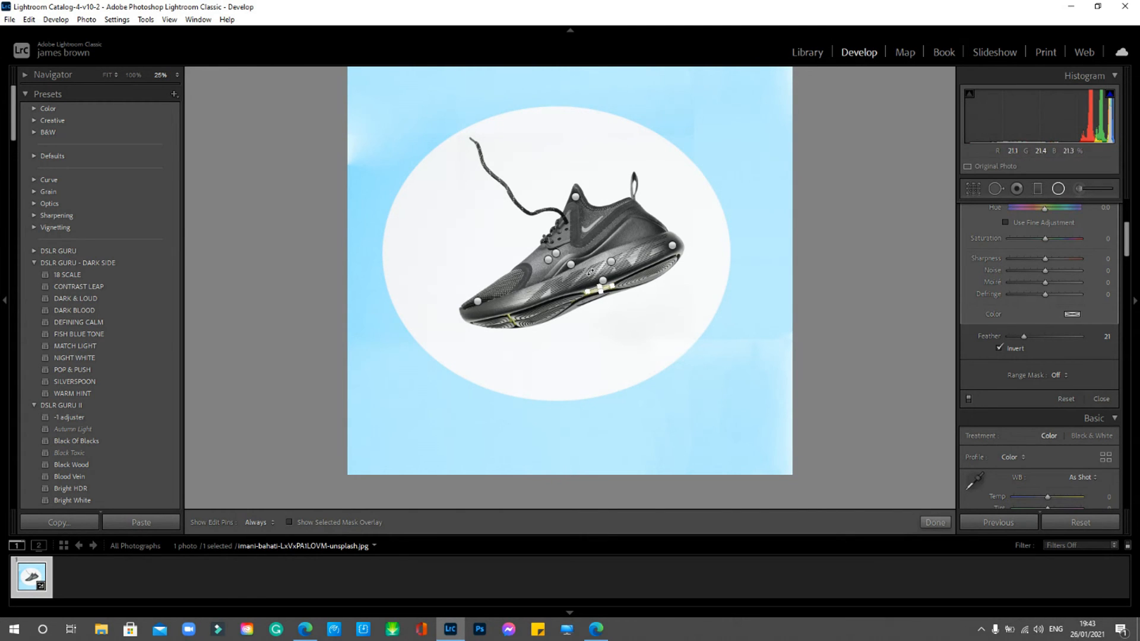
left_click(570, 265)
left_click_drag(611, 262, 680, 243)
left_click(600, 289)
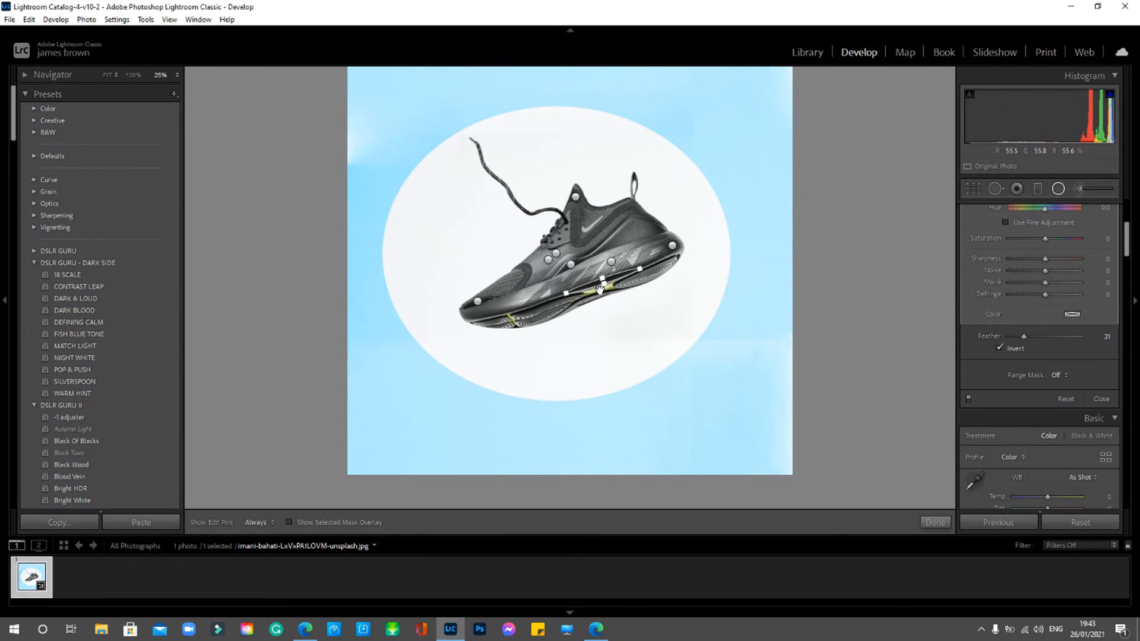
left_click(570, 265)
Step: Soften the large background filter fully with Feather 100 and close the radial filter editing
left_click(556, 253)
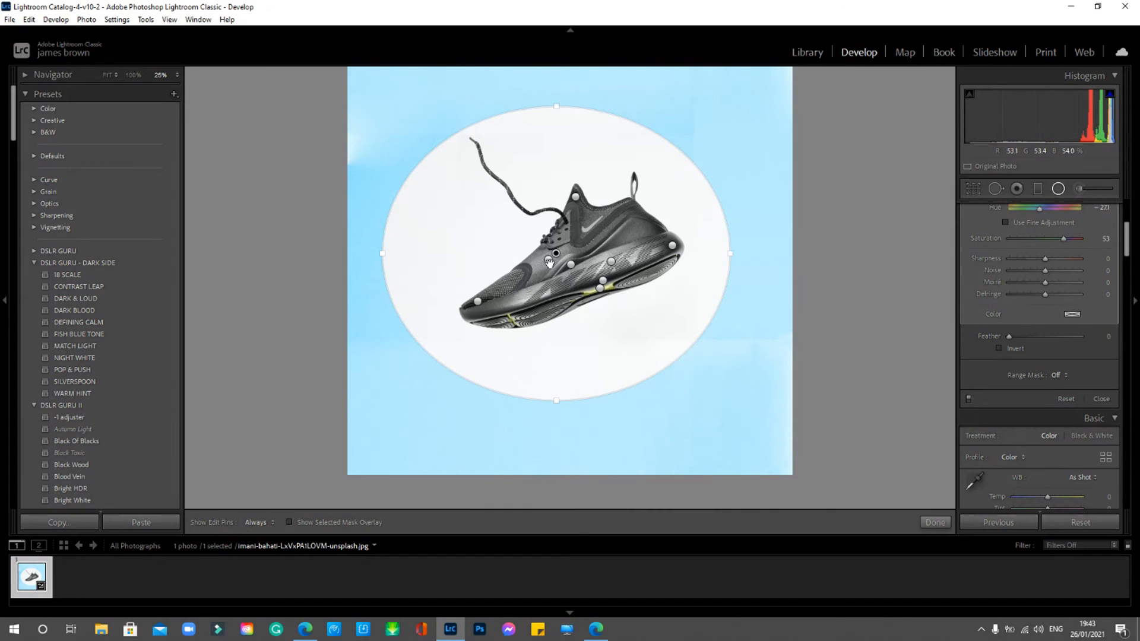
left_click_drag(1006, 336, 1106, 339)
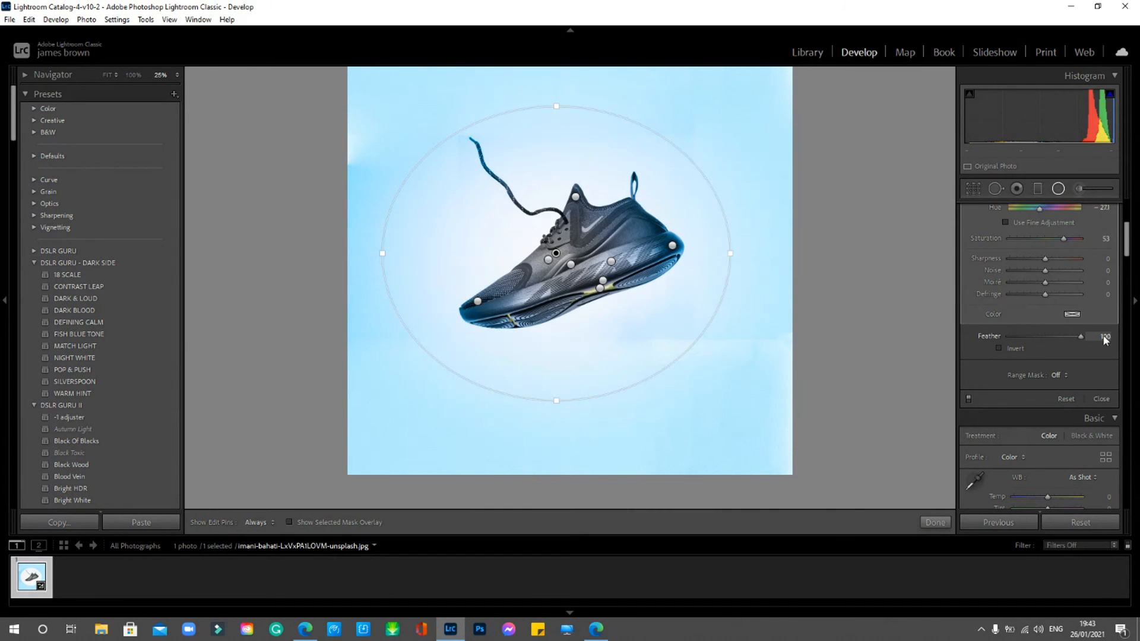
left_click(938, 522)
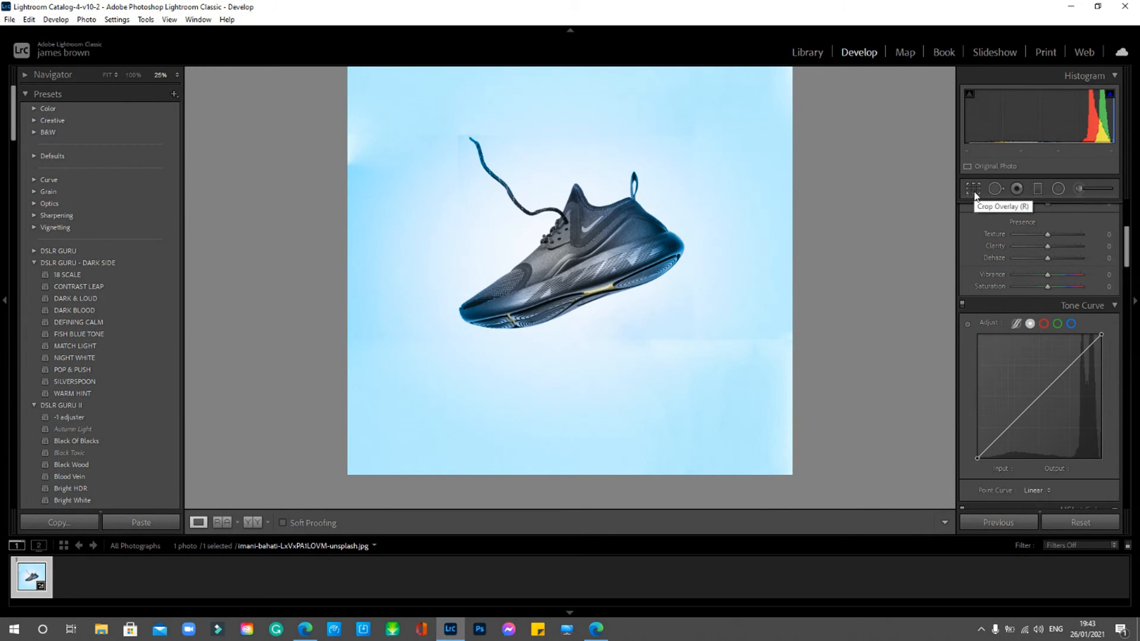
Step: Crop the photo closer around the sneaker on all four sides with a custom aspect and apply the crop
left_click(975, 194)
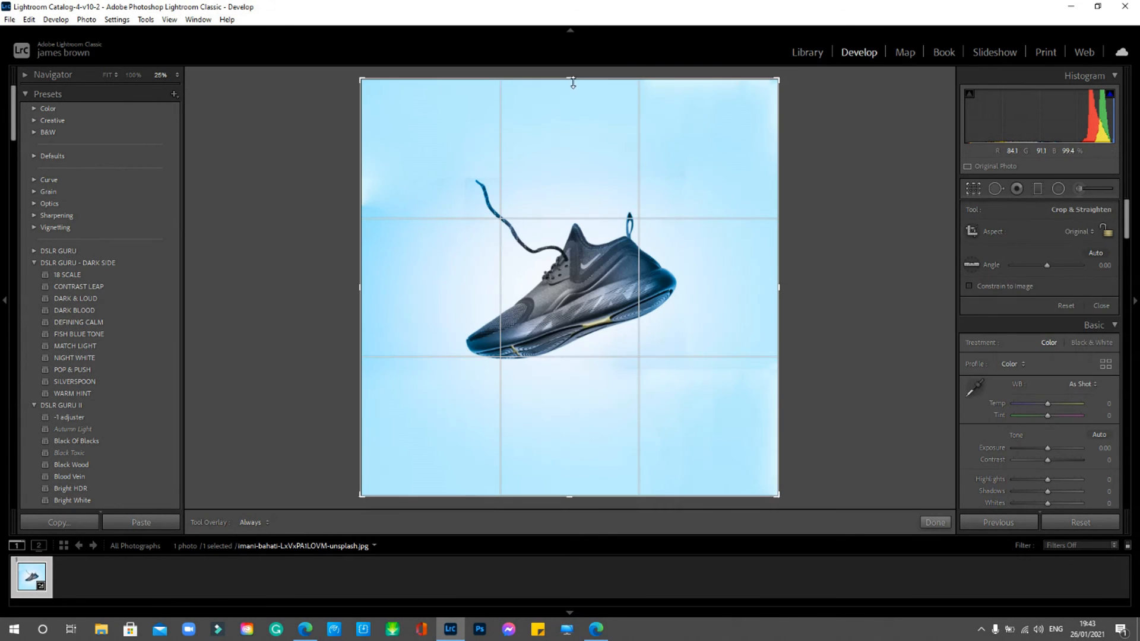
left_click_drag(573, 82, 570, 110)
left_click_drag(362, 289, 398, 291)
left_click_drag(746, 302, 721, 298)
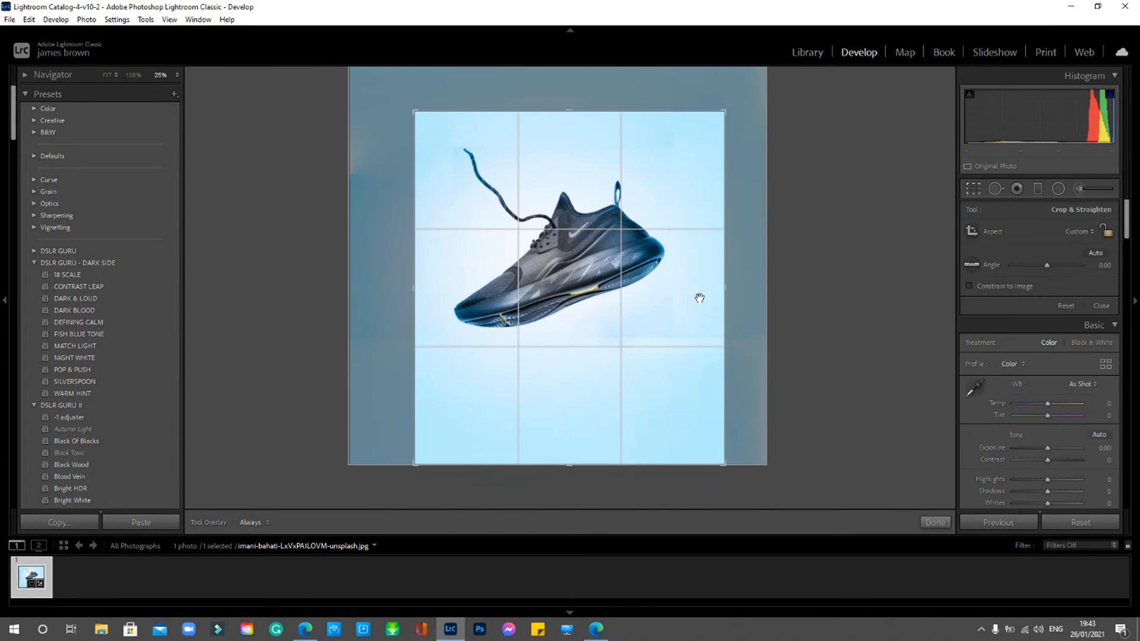
left_click_drag(570, 465, 582, 432)
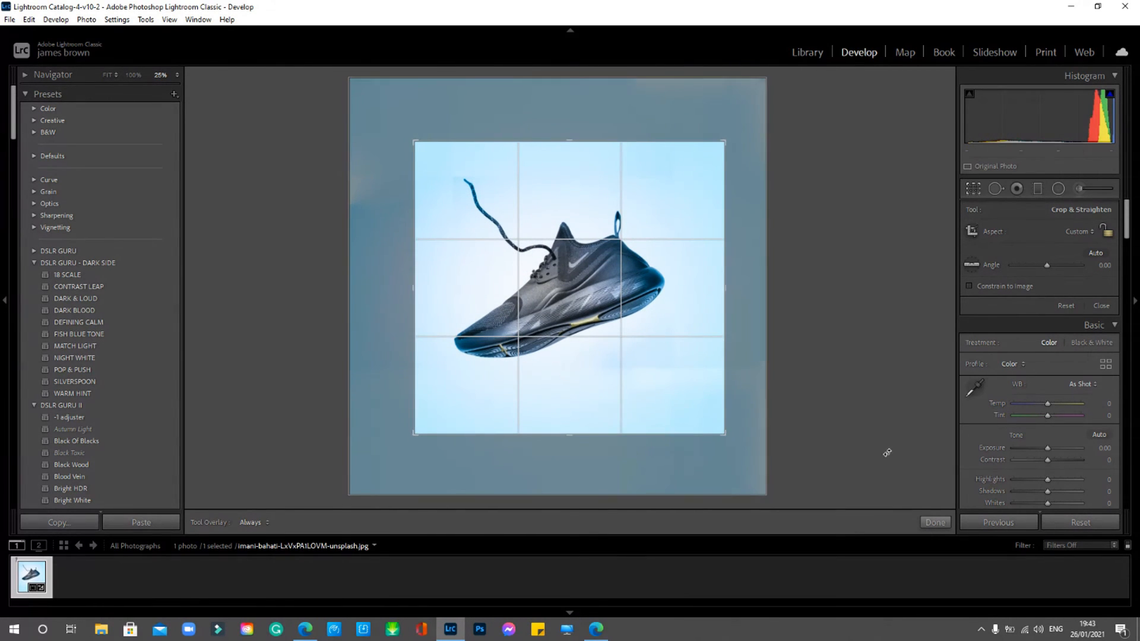
left_click(934, 522)
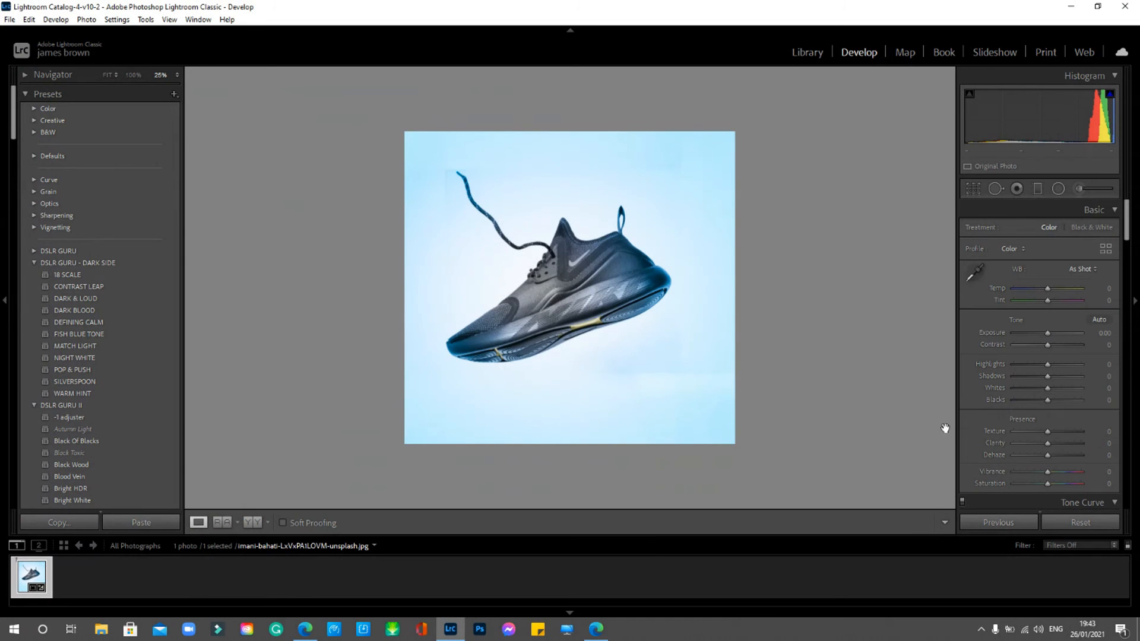
Step: Compare the original and edited sneaker photo side by side, and return to the single edited view
key("ctrl+equal")
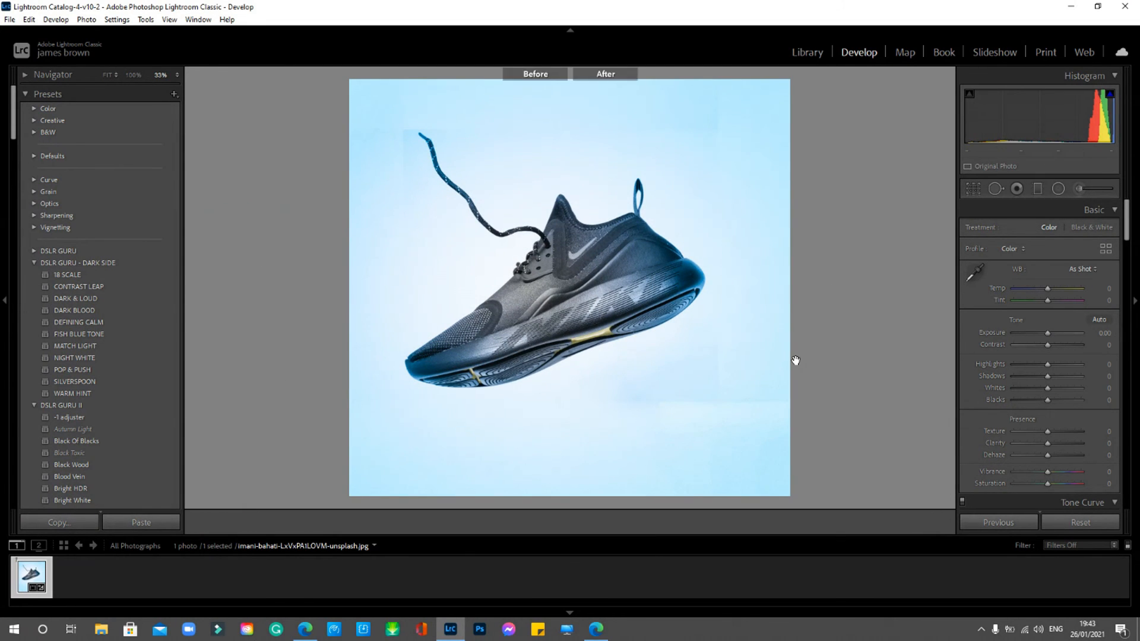
key("y")
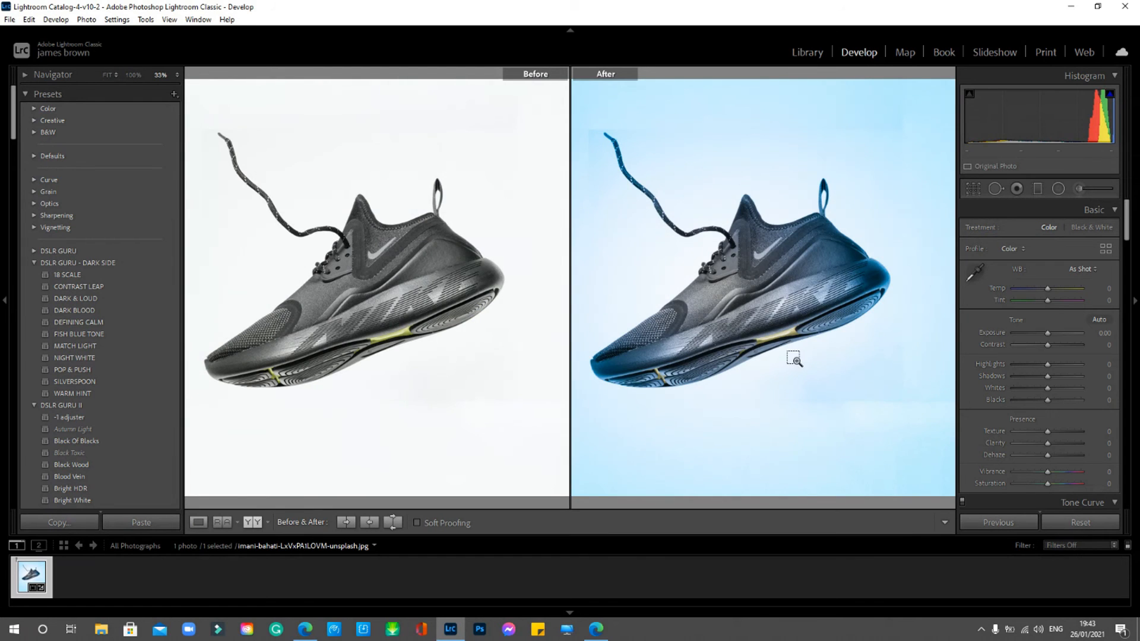
key("ctrl+minus")
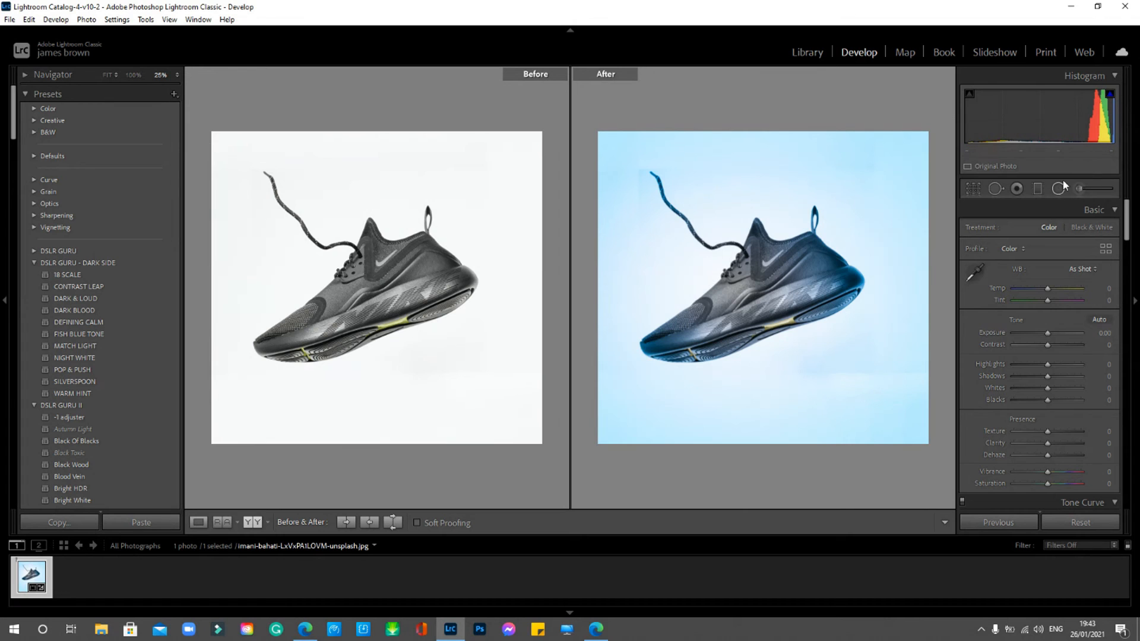
key("y")
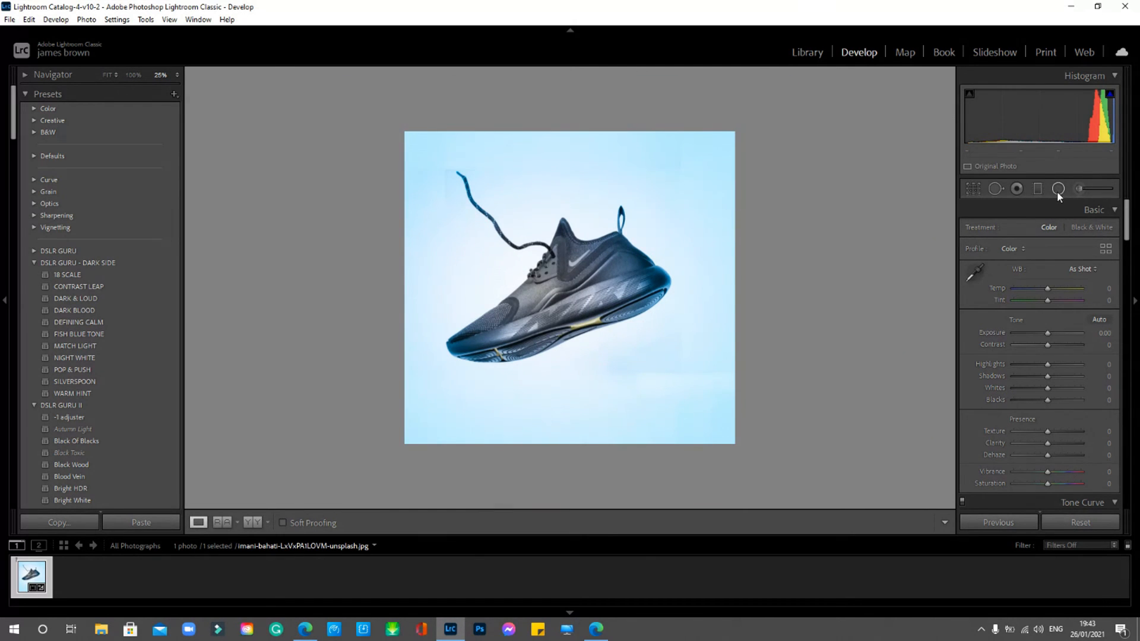
Step: Examine the radial filter pins across the sneaker and the radial filter settings alongside the Basic adjustments
left_click(1061, 191)
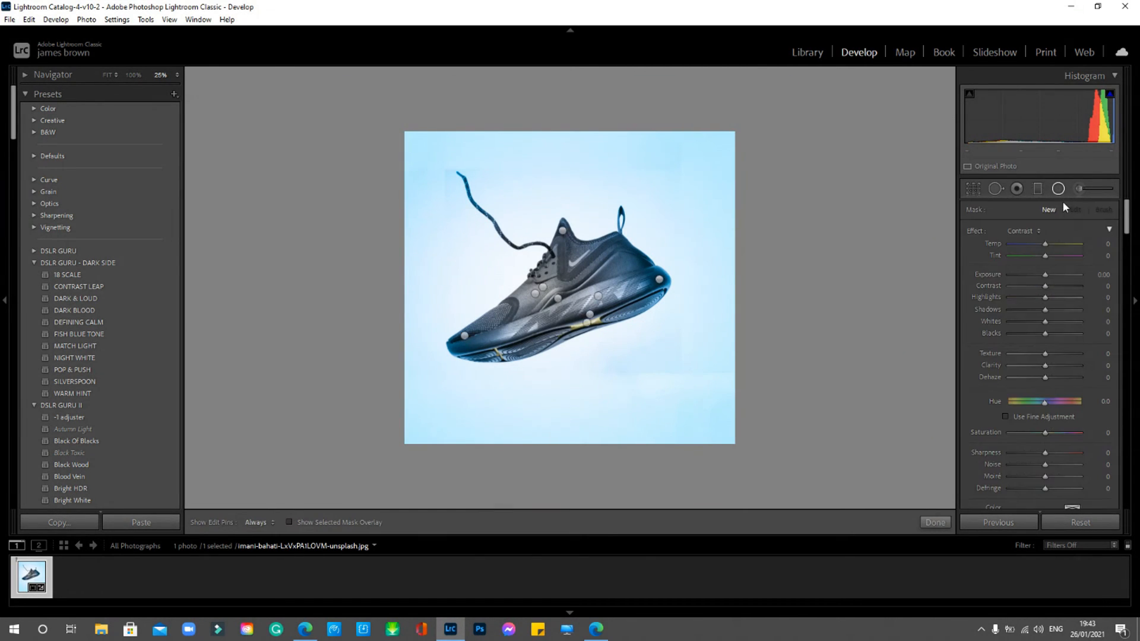
left_click(1058, 190)
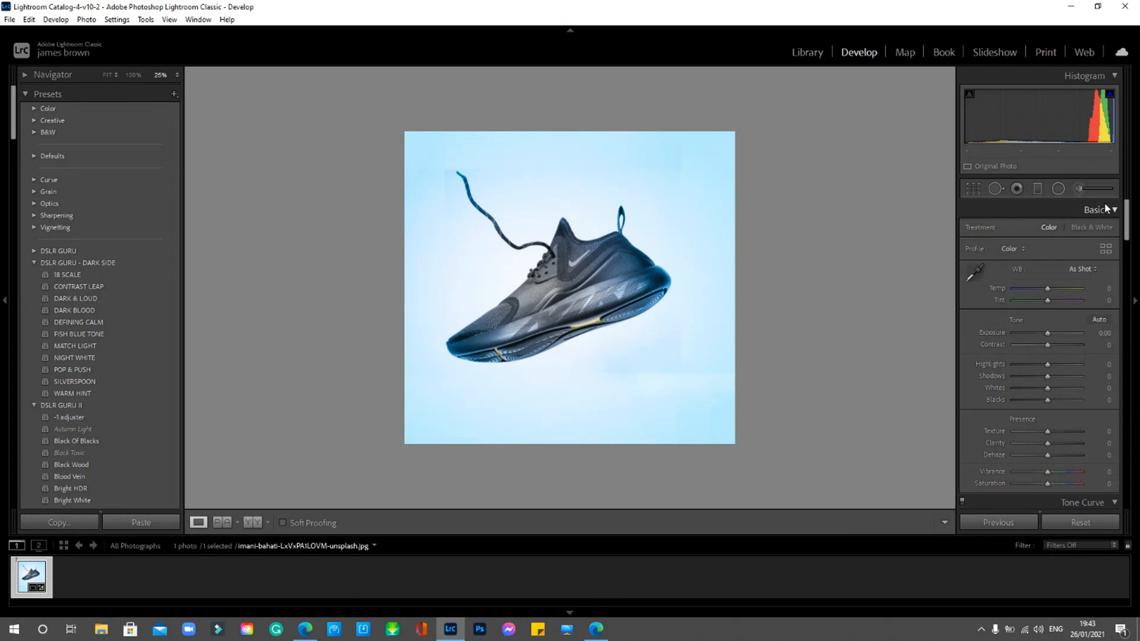
scroll(1124, 215, "down", 2)
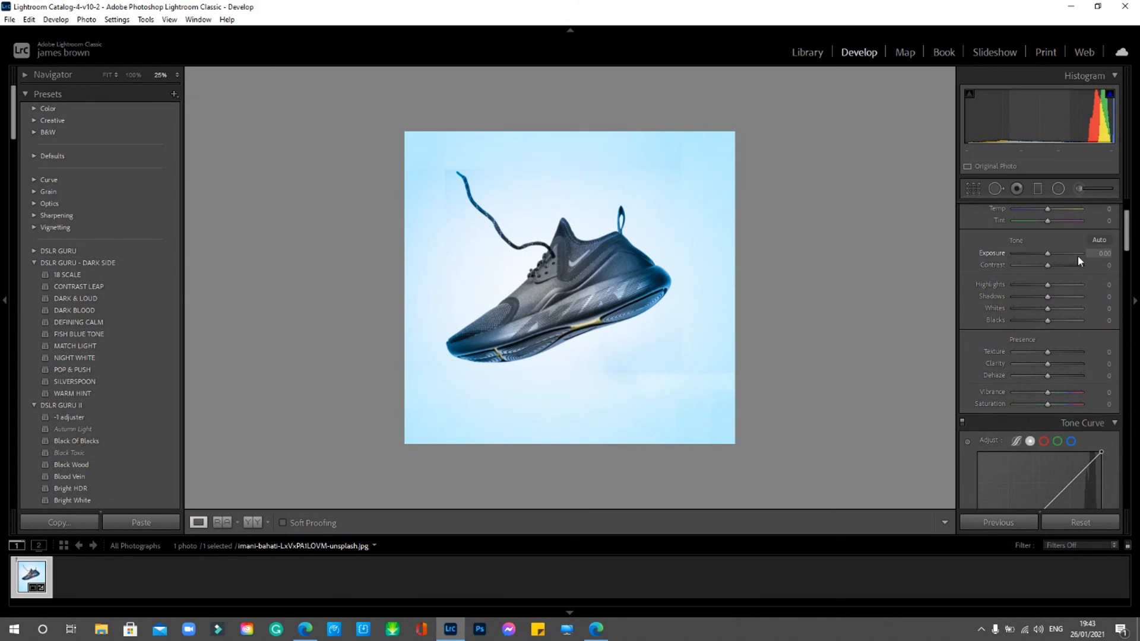
scroll(1099, 212, "up", 2)
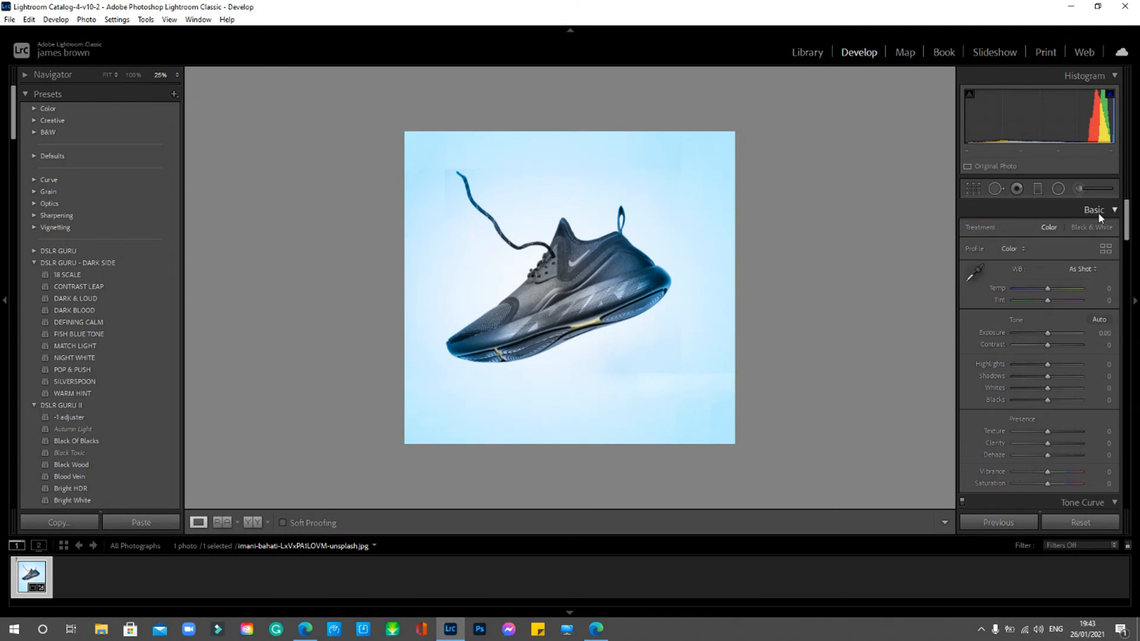
left_click(1057, 188)
scroll(1128, 218, "down", 2)
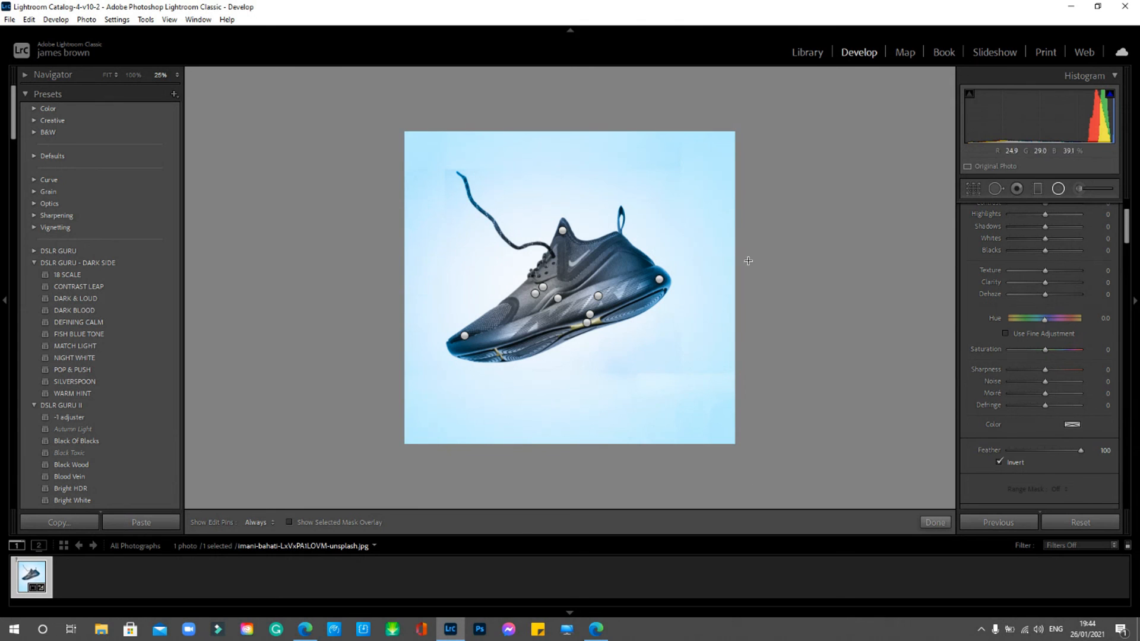
key("ctrl+equal")
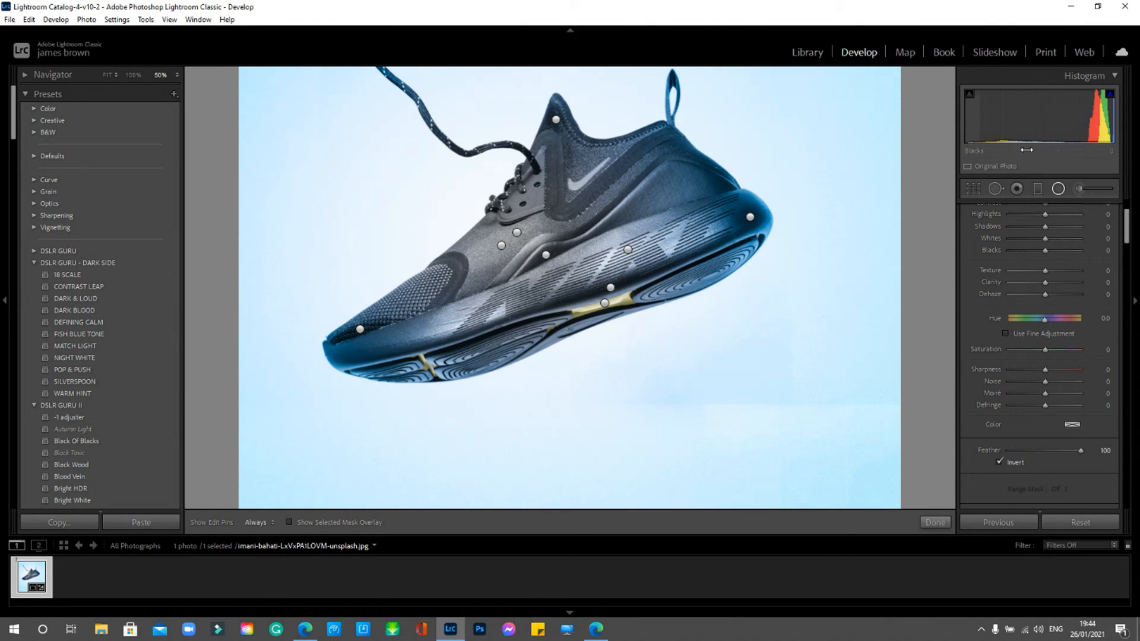
left_click(1058, 189)
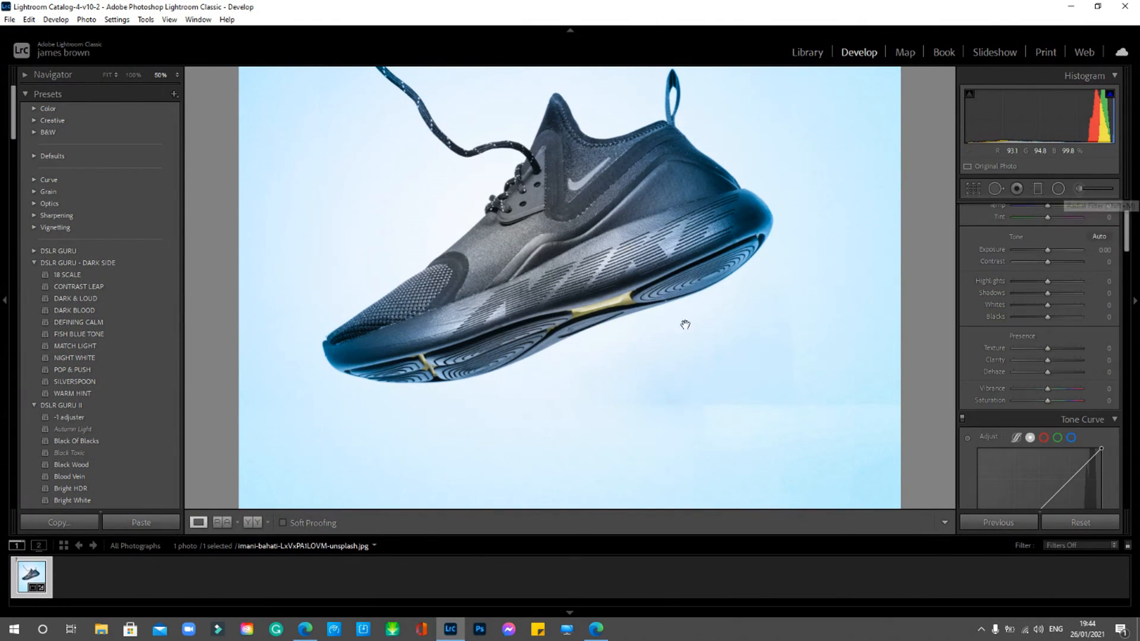
Step: Set the Exposure of the radial filter on the sneaker's patterned midsole to -1.04 and finish editing the filters
left_click(1061, 189)
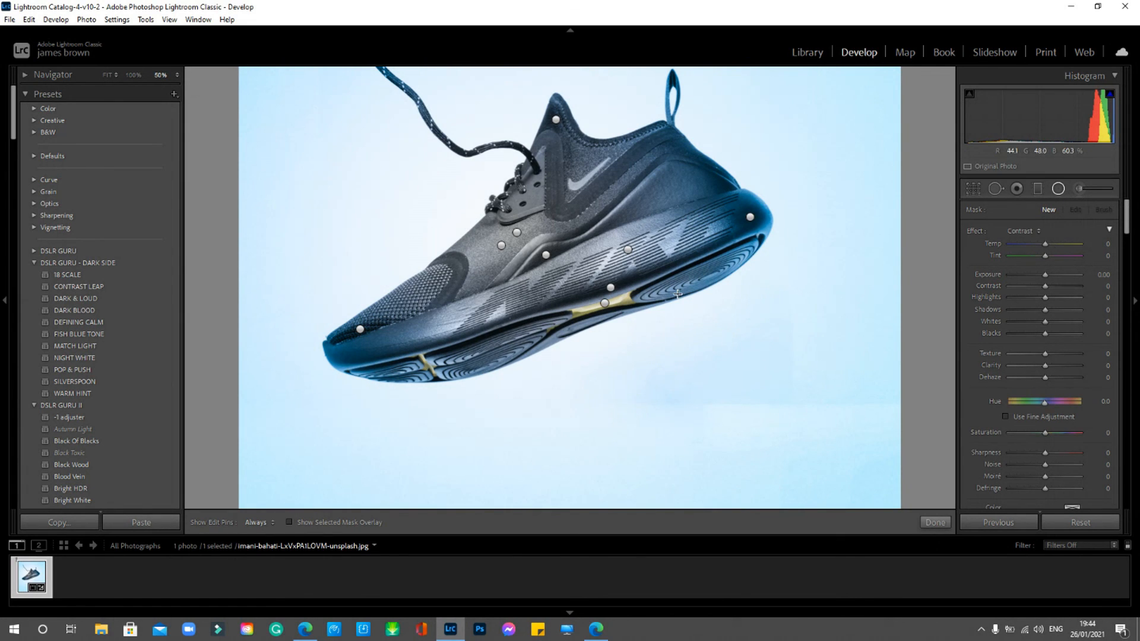
left_click(628, 249)
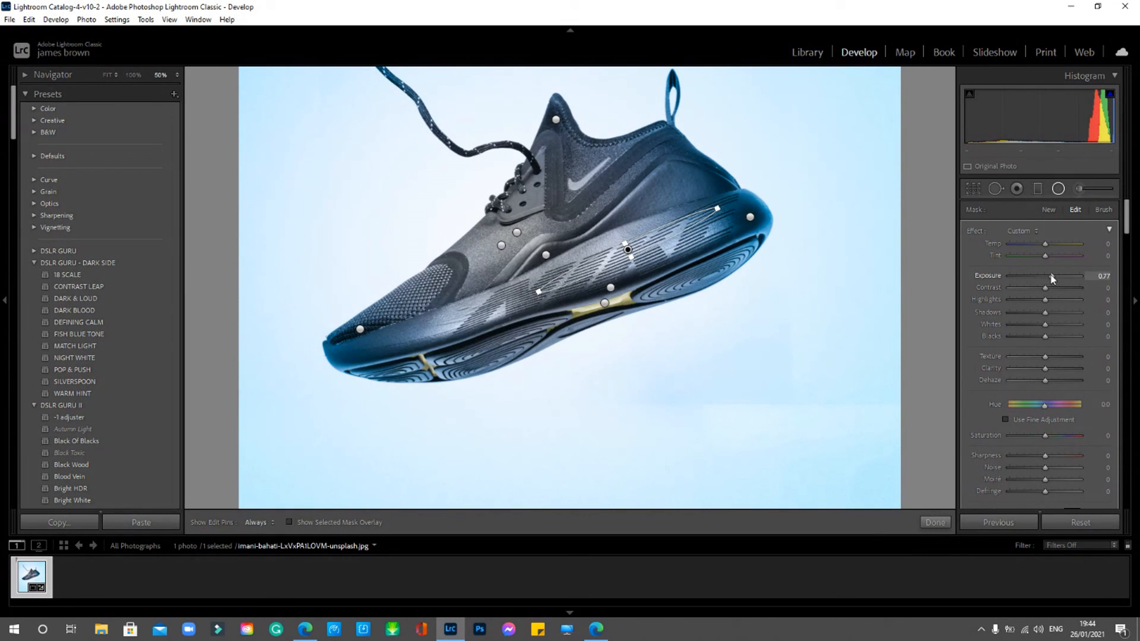
left_click_drag(1049, 275, 1035, 272)
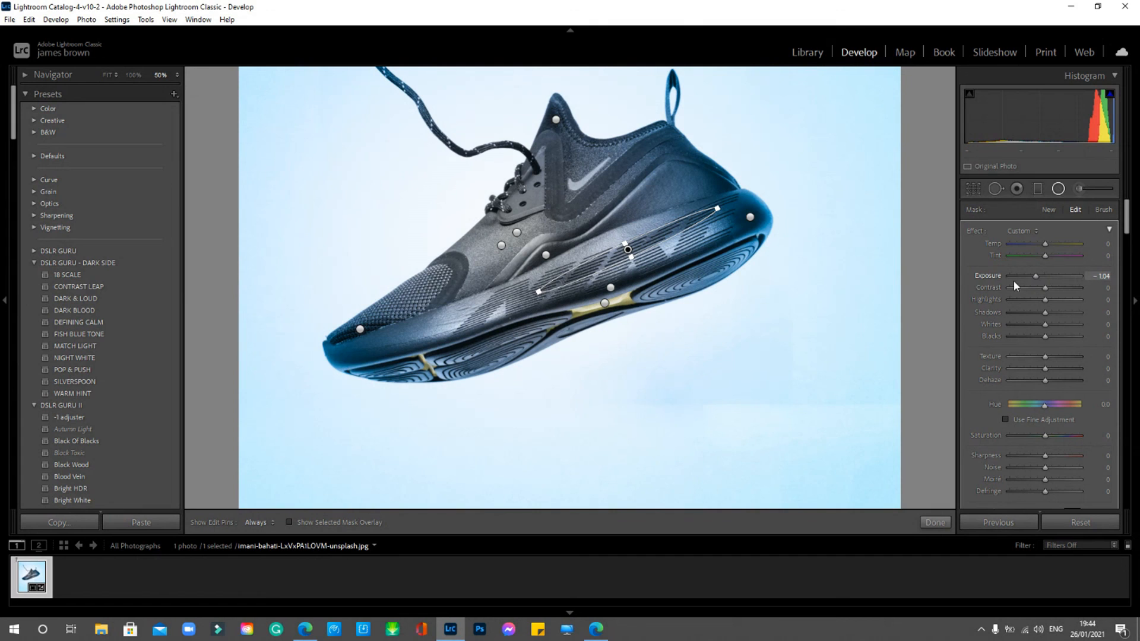
left_click(936, 523)
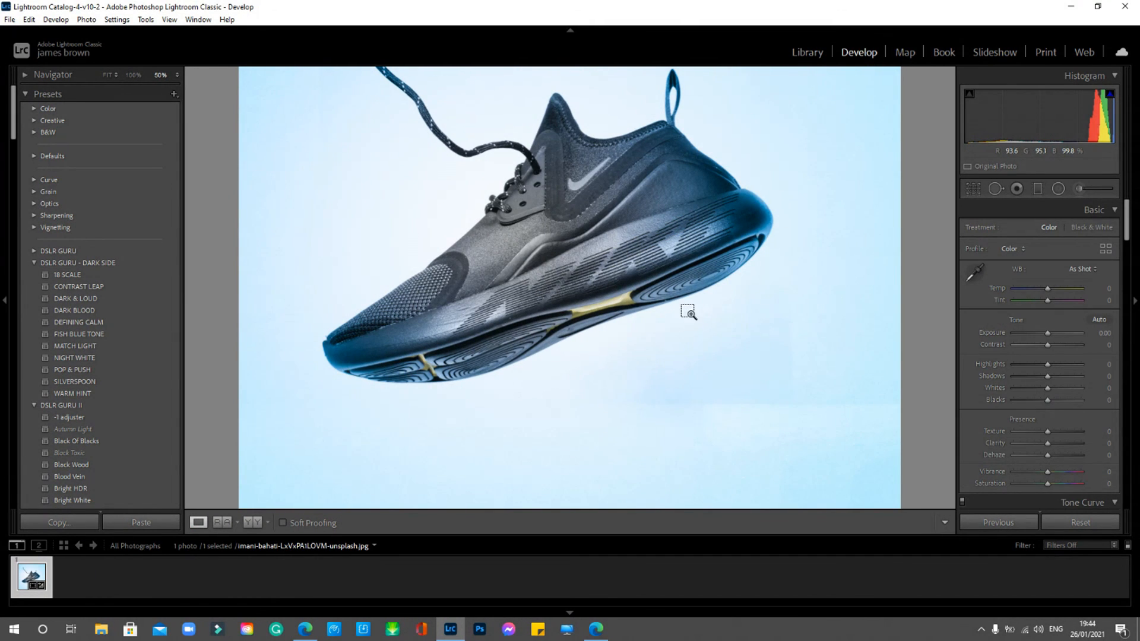
Step: Adjust the whole photo's tone to Contrast +33, Highlights -75, Shadows +7, Whites +2 and Blacks +7
key("ctrl+minus")
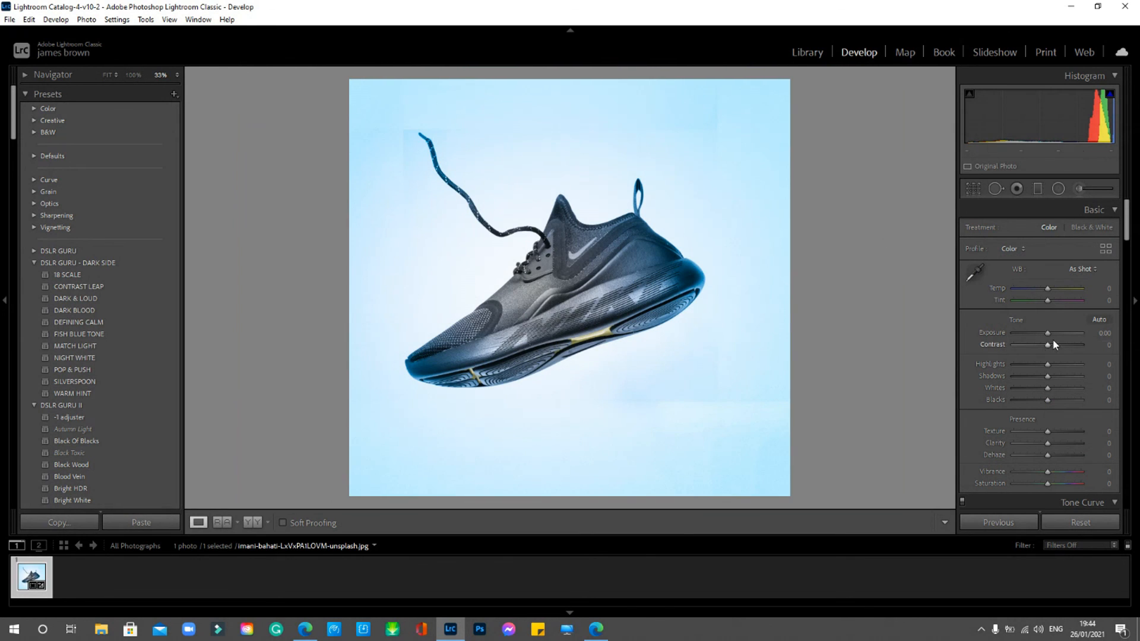
left_click_drag(1049, 346, 1060, 345)
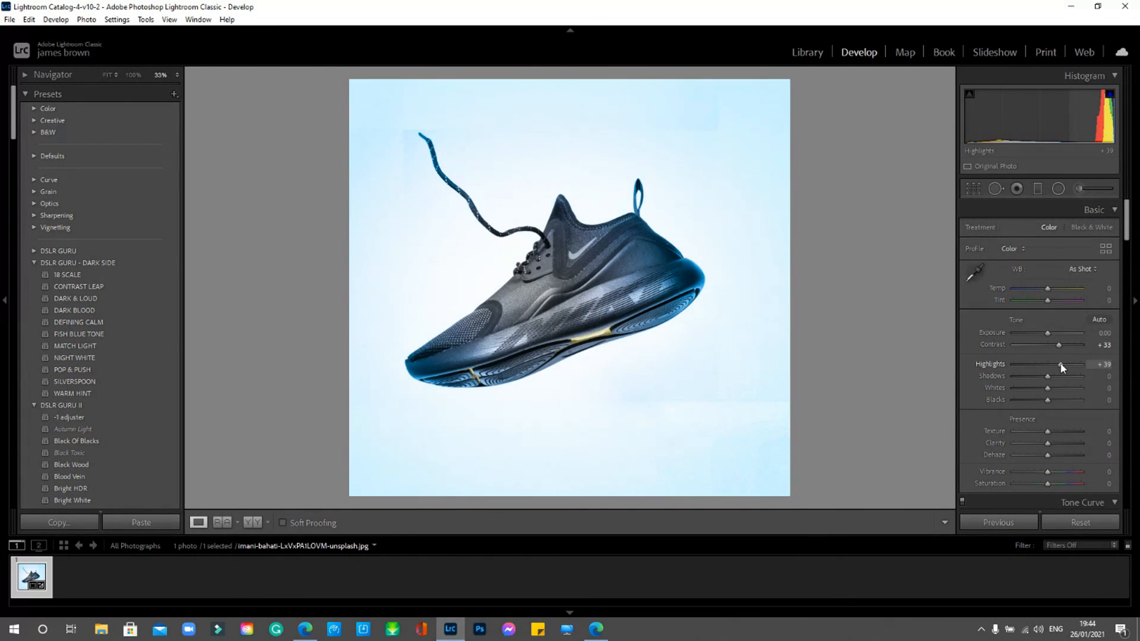
left_click_drag(1047, 364, 1042, 400)
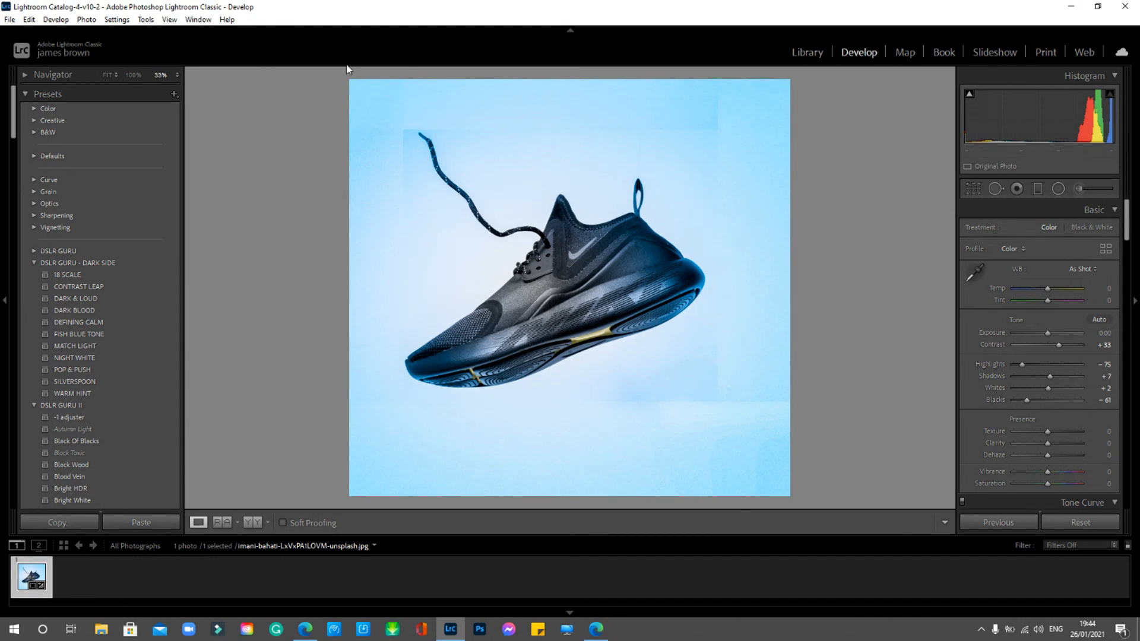
left_click(1049, 400)
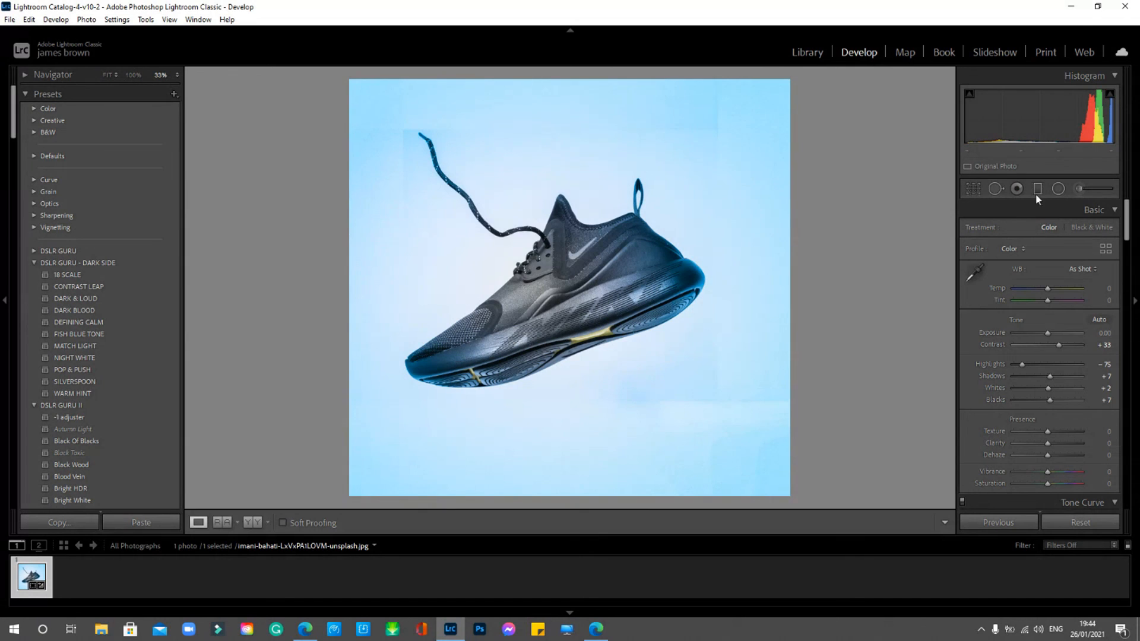
Step: Review the radial filter pins on the toned sneaker, close the filter editing and switch to Microsoft Edge
left_click(1058, 189)
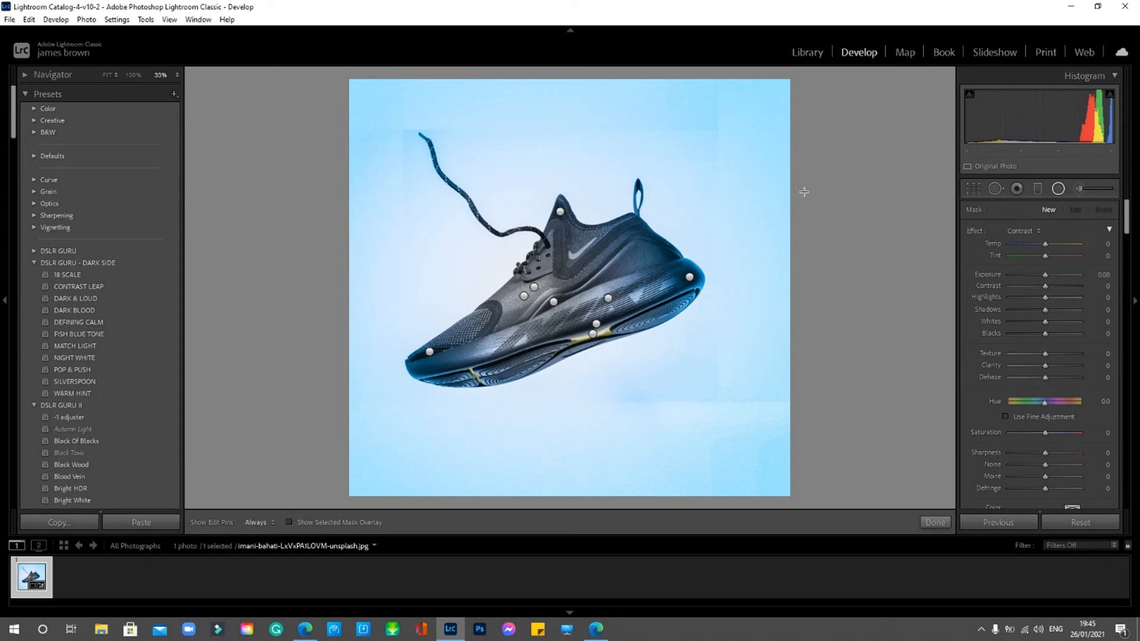
left_click(935, 522)
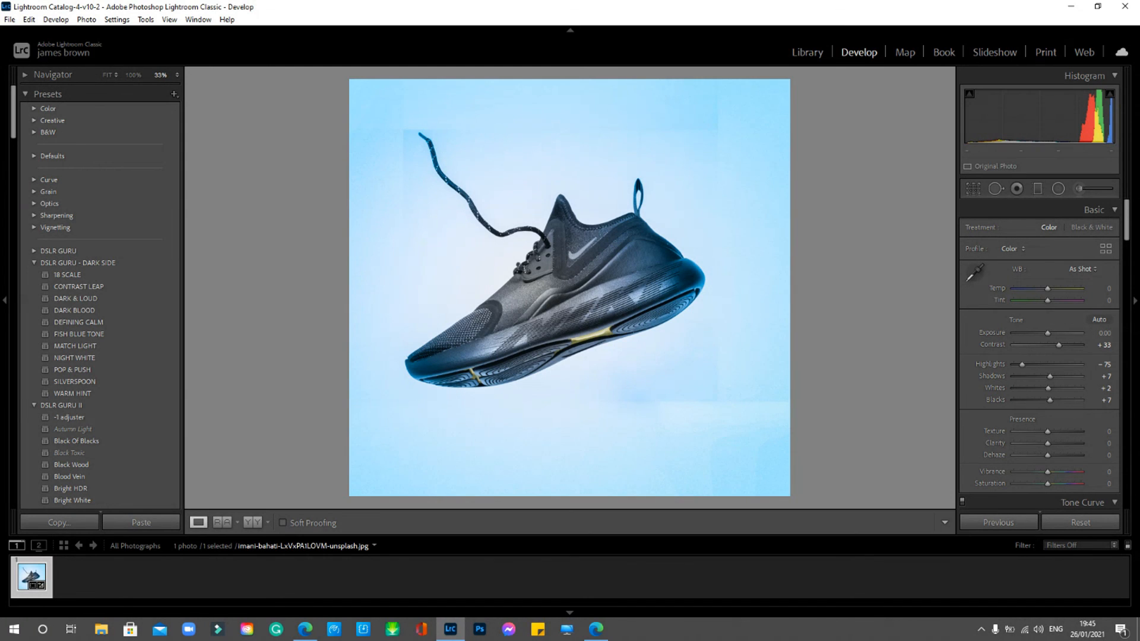
left_click(304, 628)
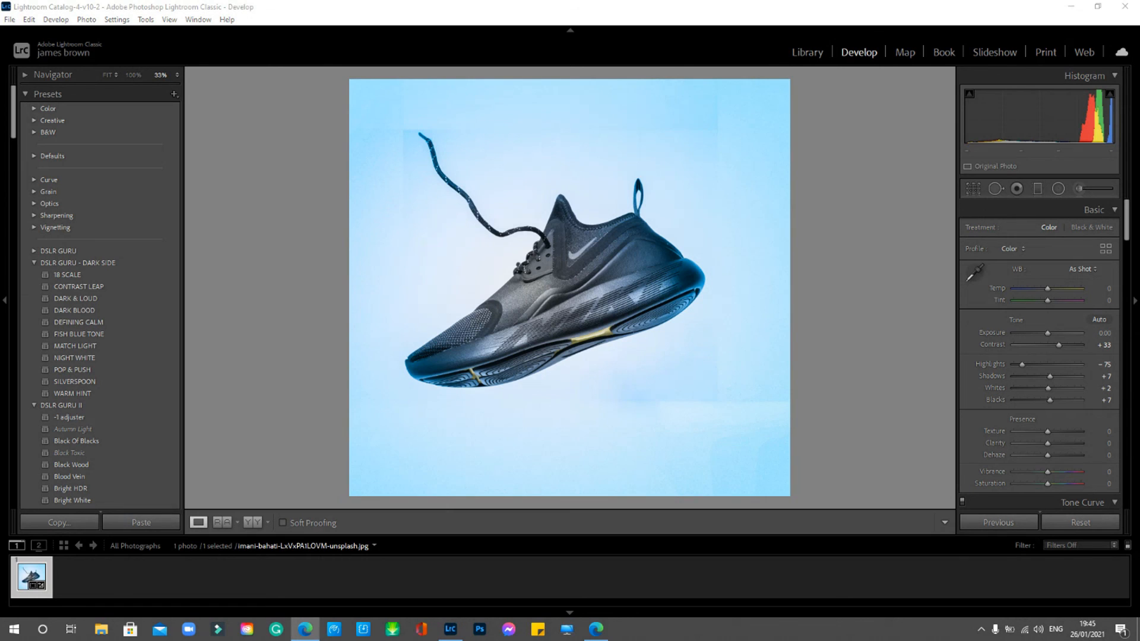